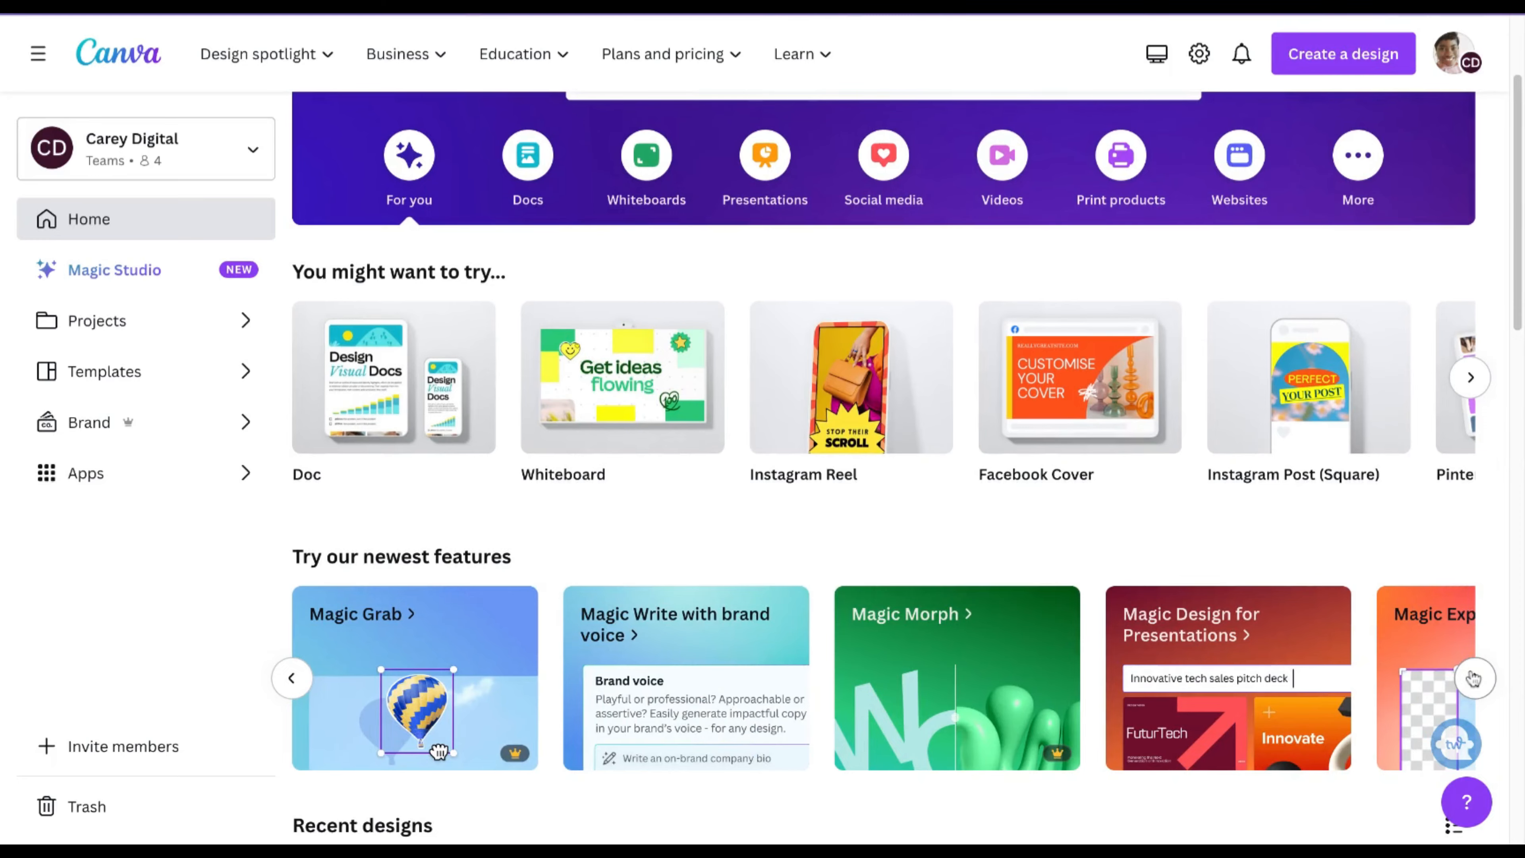
# Step: Browse the newest features on the home page as far as Magic Design for Video
pyautogui.click(1473, 678)
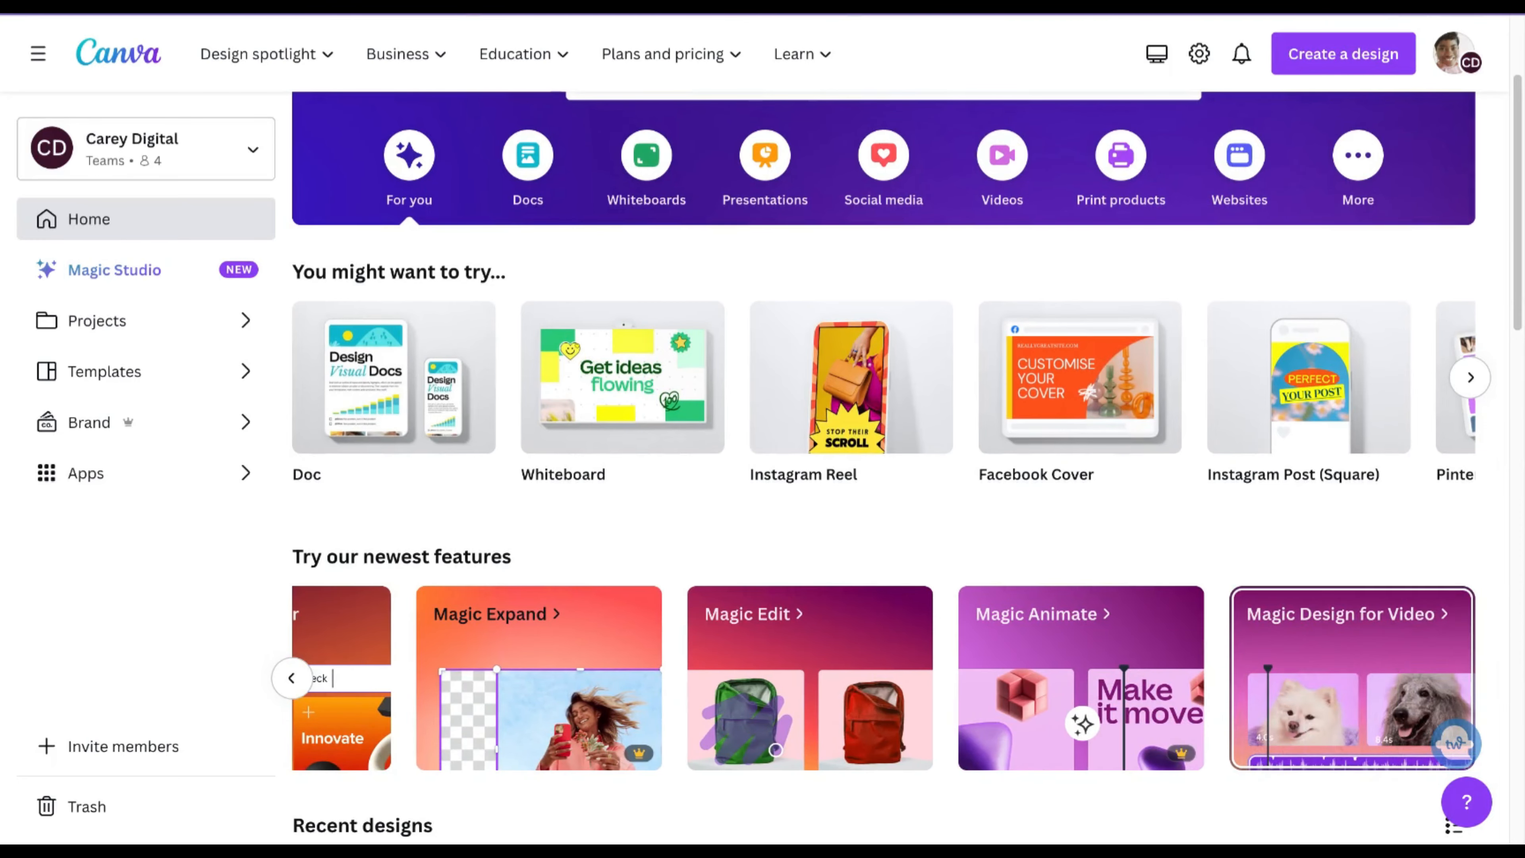
pyautogui.click(1351, 679)
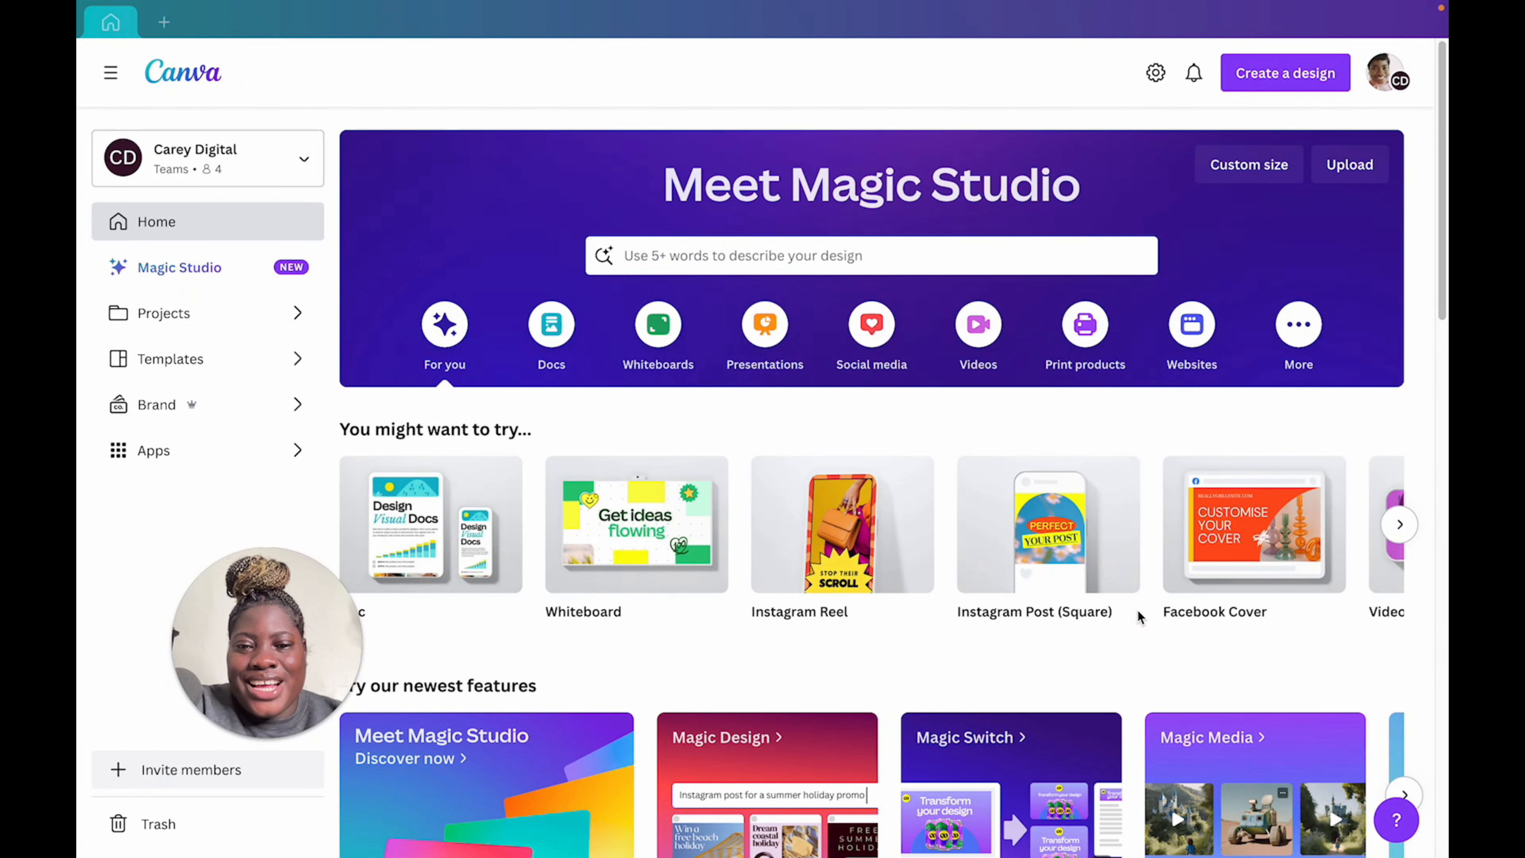
pyautogui.scroll(-1, 1140, 616)
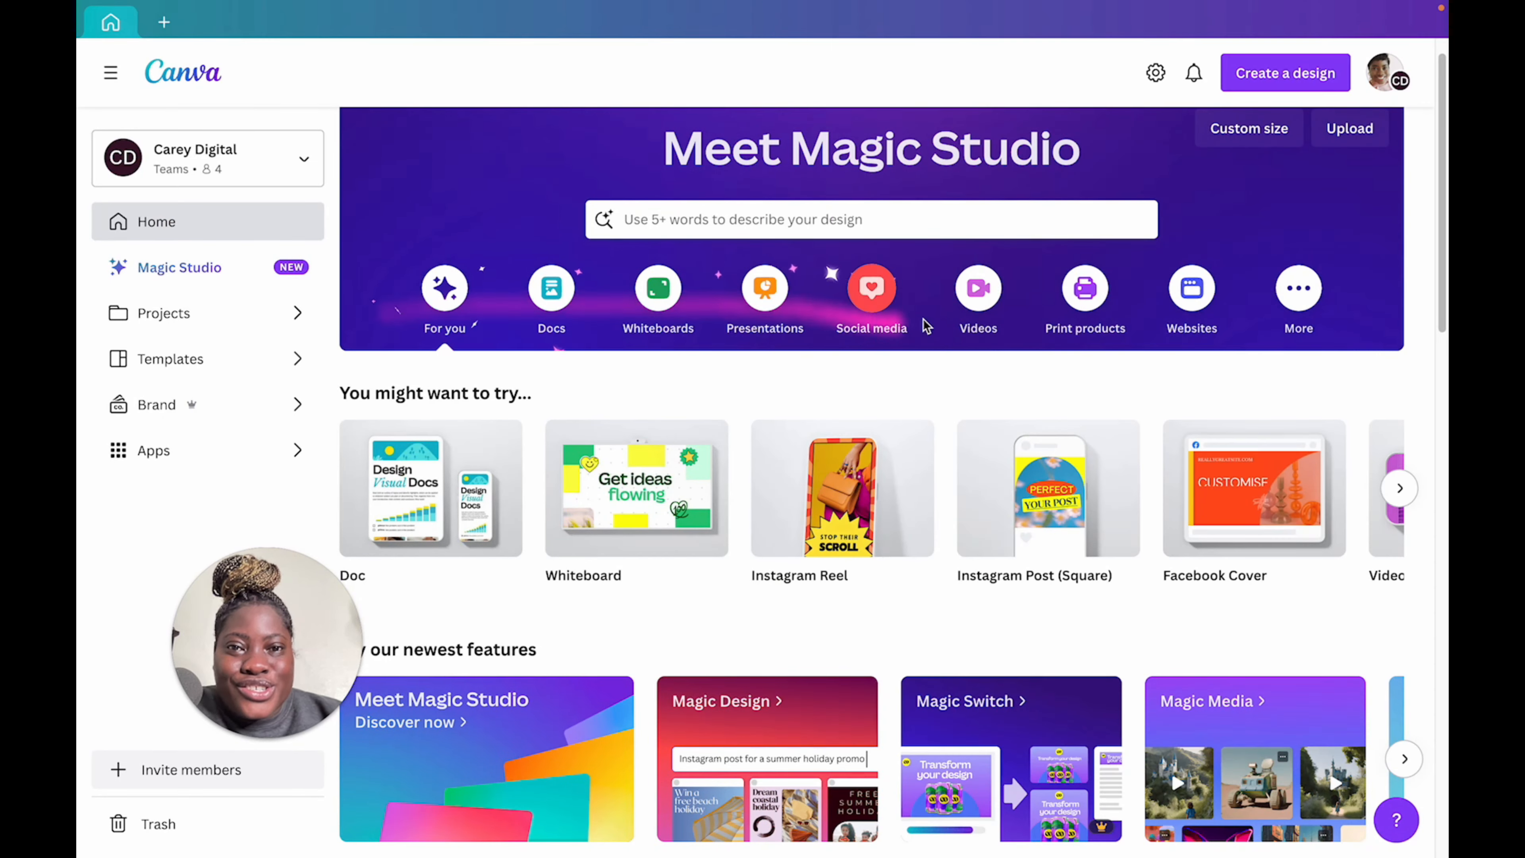
# Step: Open the Magic Studio page and look over its Magic Design and Magic Write tools
pyautogui.click(198, 273)
pyautogui.scroll(-10, 968, 324)
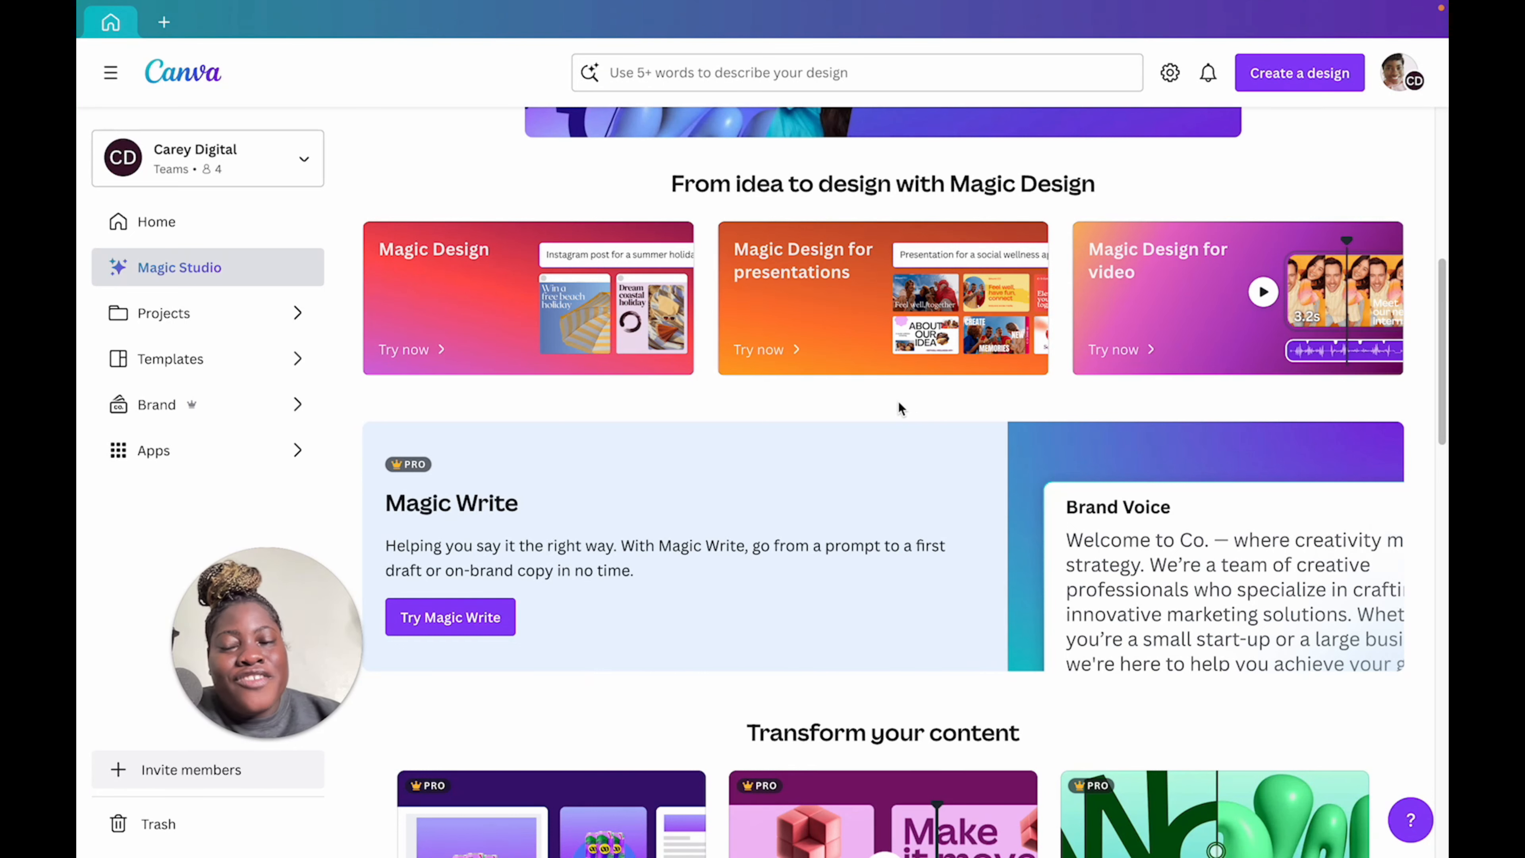
pyautogui.scroll(7, 901, 403)
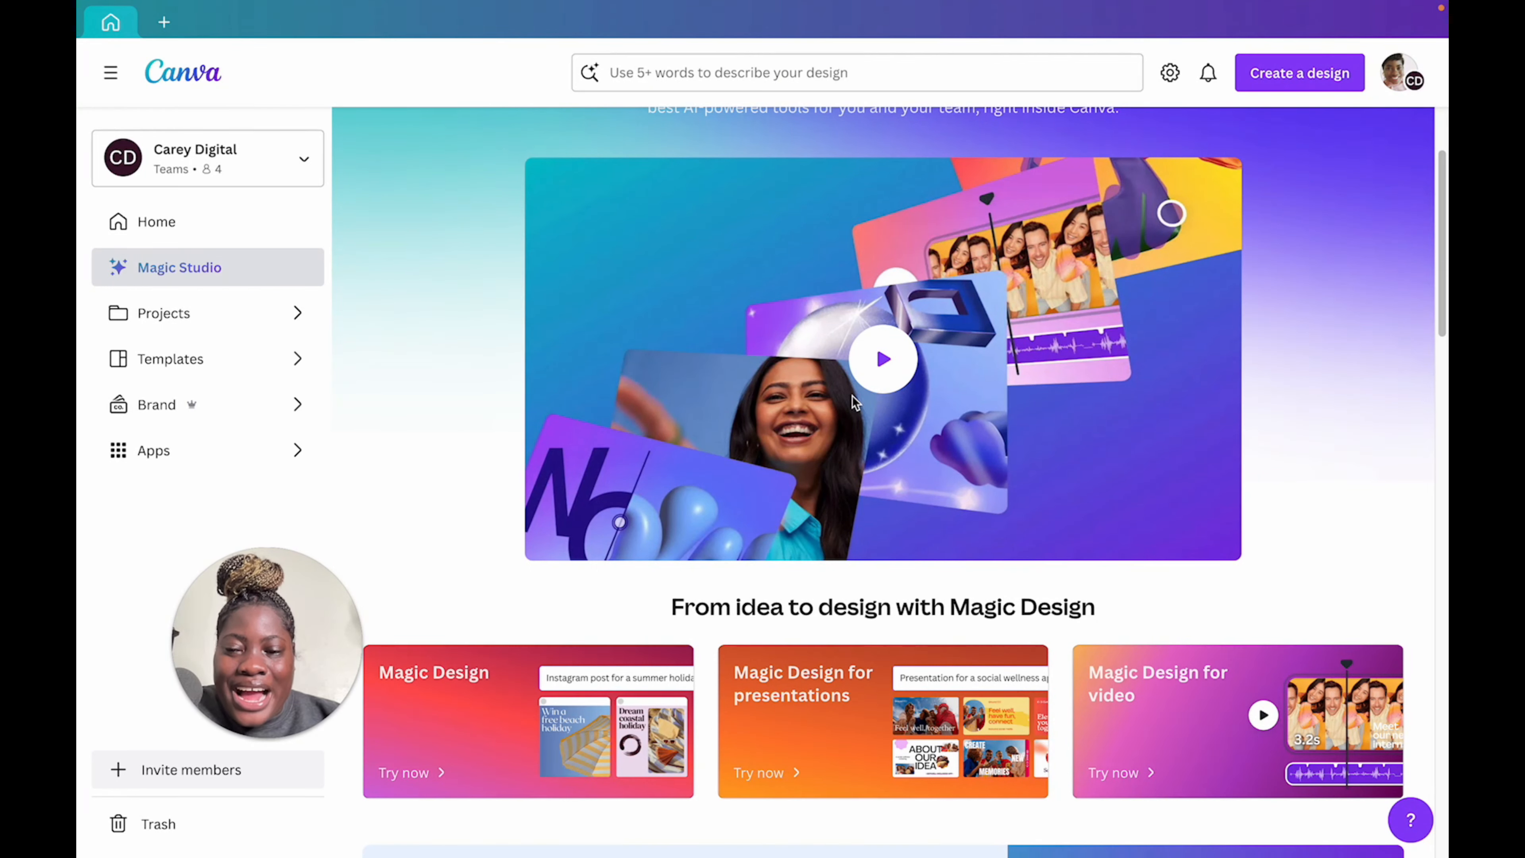
# Step: Return to the home page and review the full row of newest Magic features
pyautogui.click(255, 220)
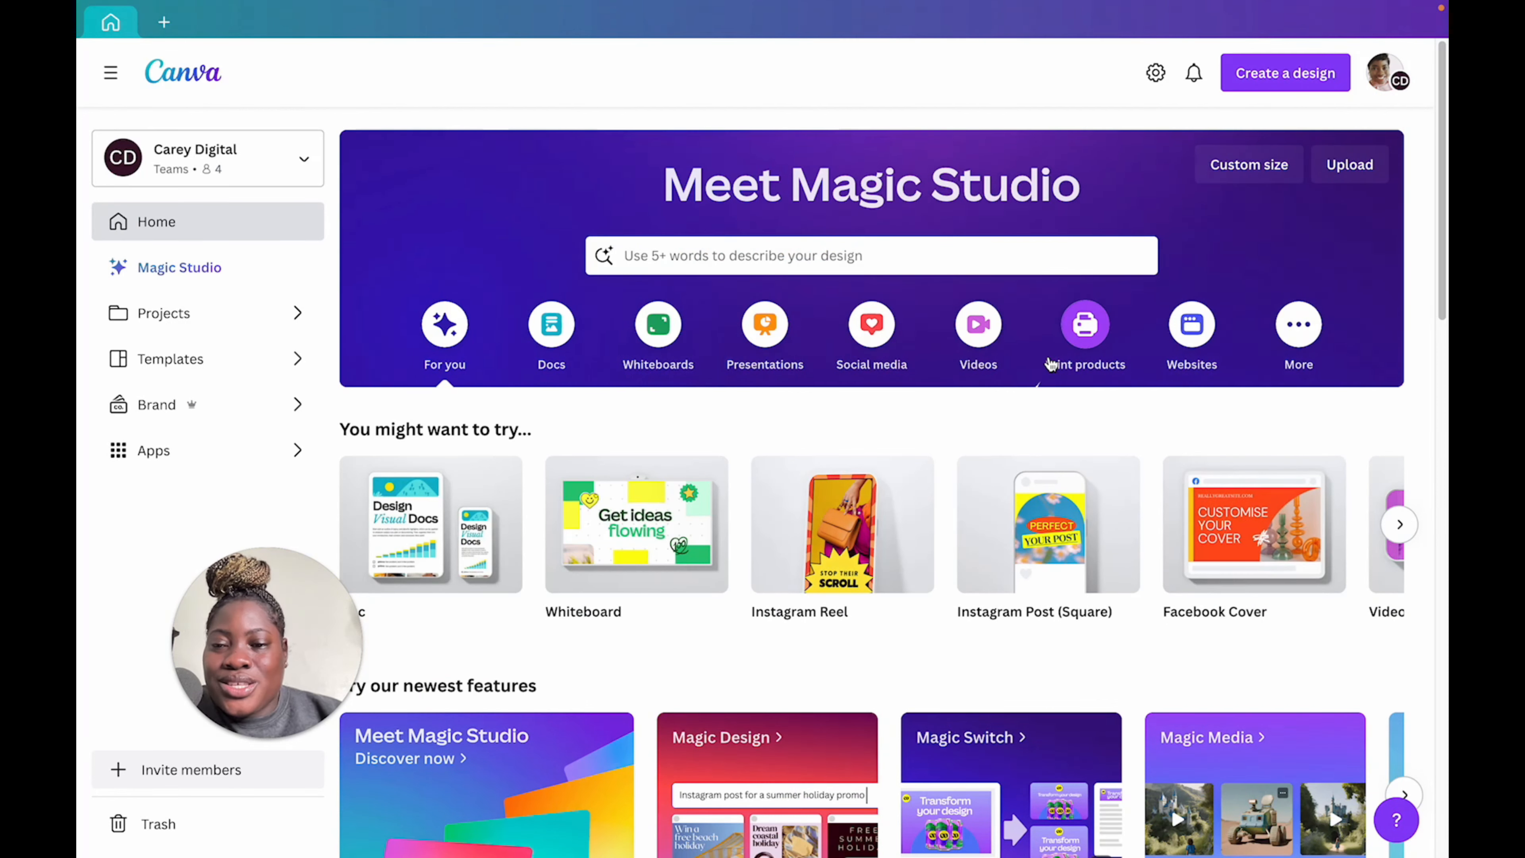
pyautogui.scroll(-1, 1055, 368)
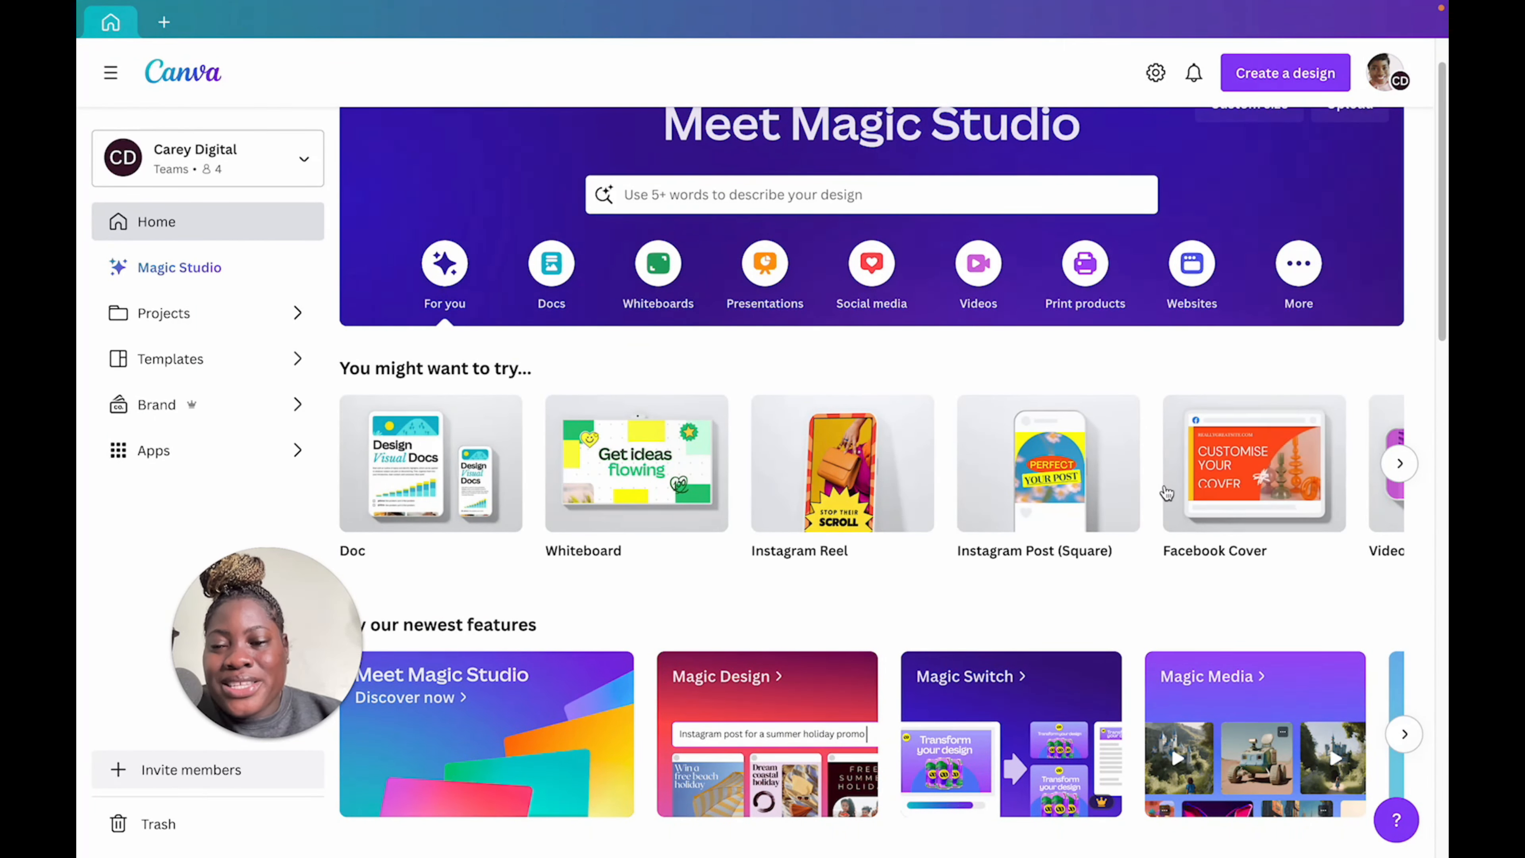
pyautogui.moveTo(1254, 462)
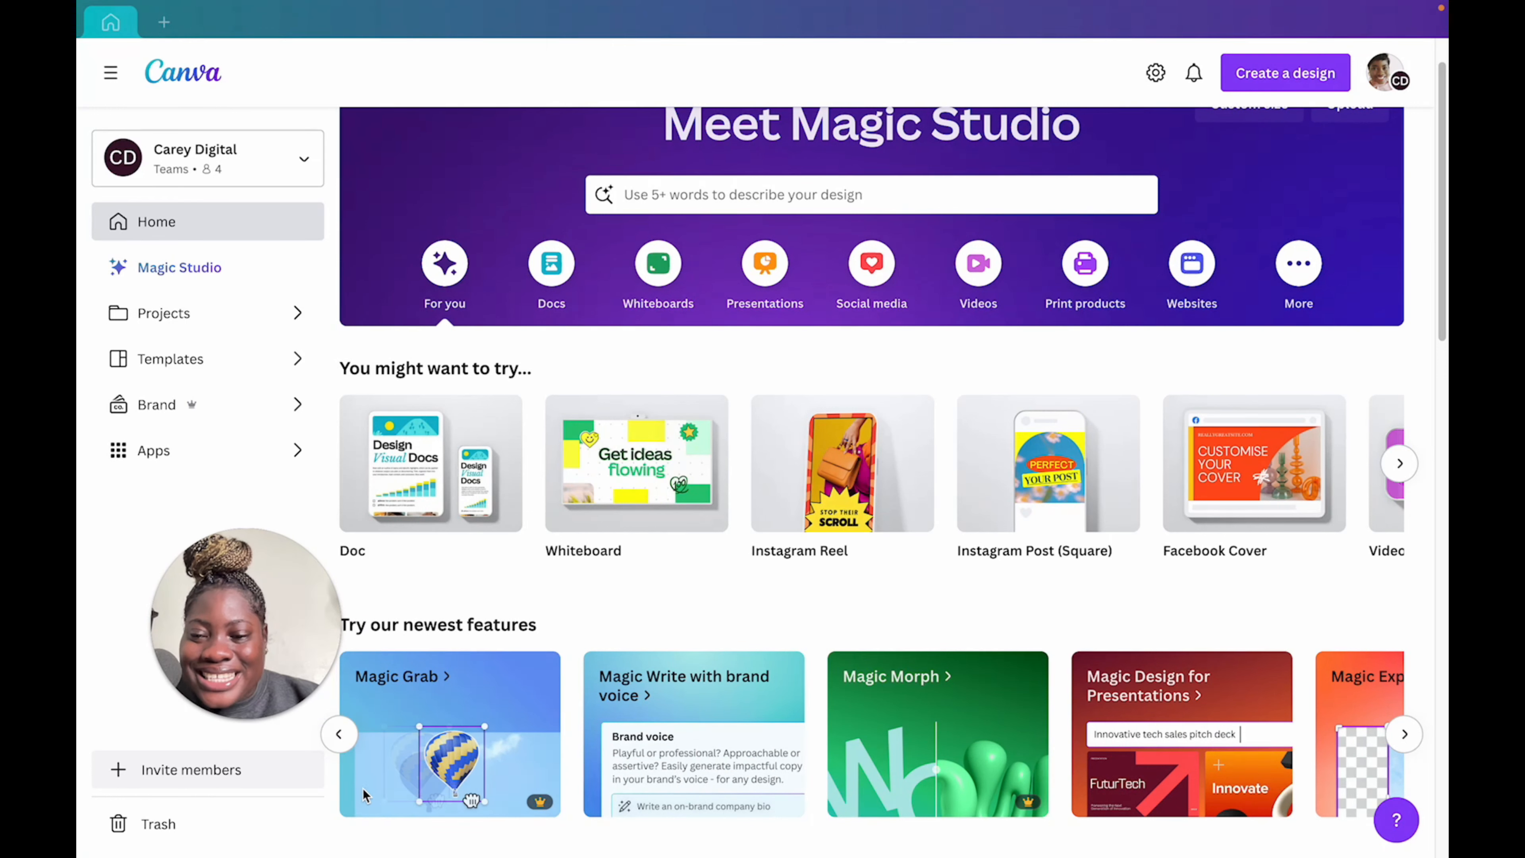
pyautogui.click(340, 734)
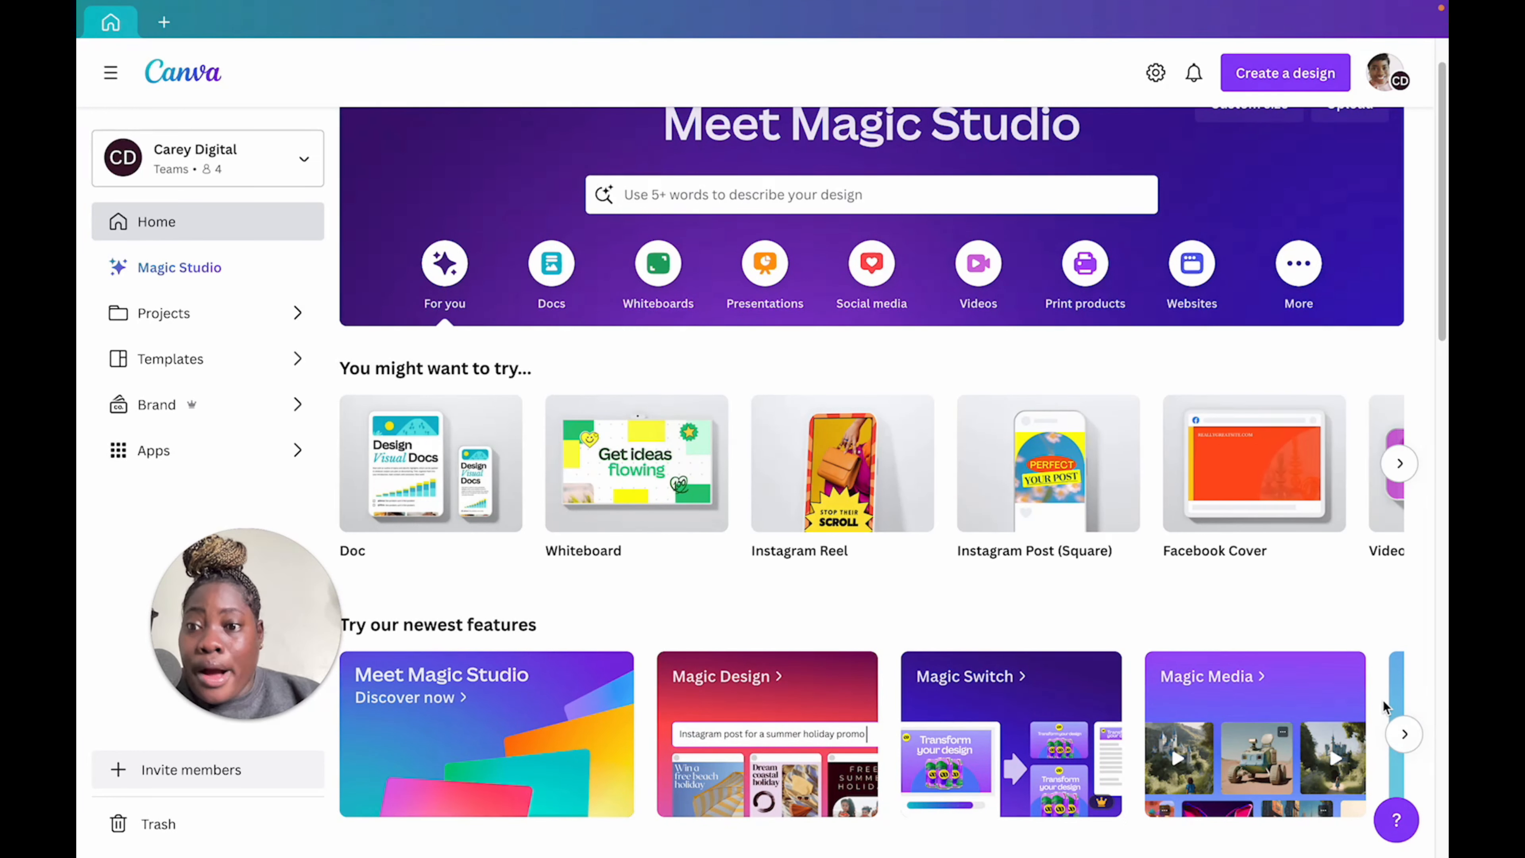
pyautogui.click(1402, 735)
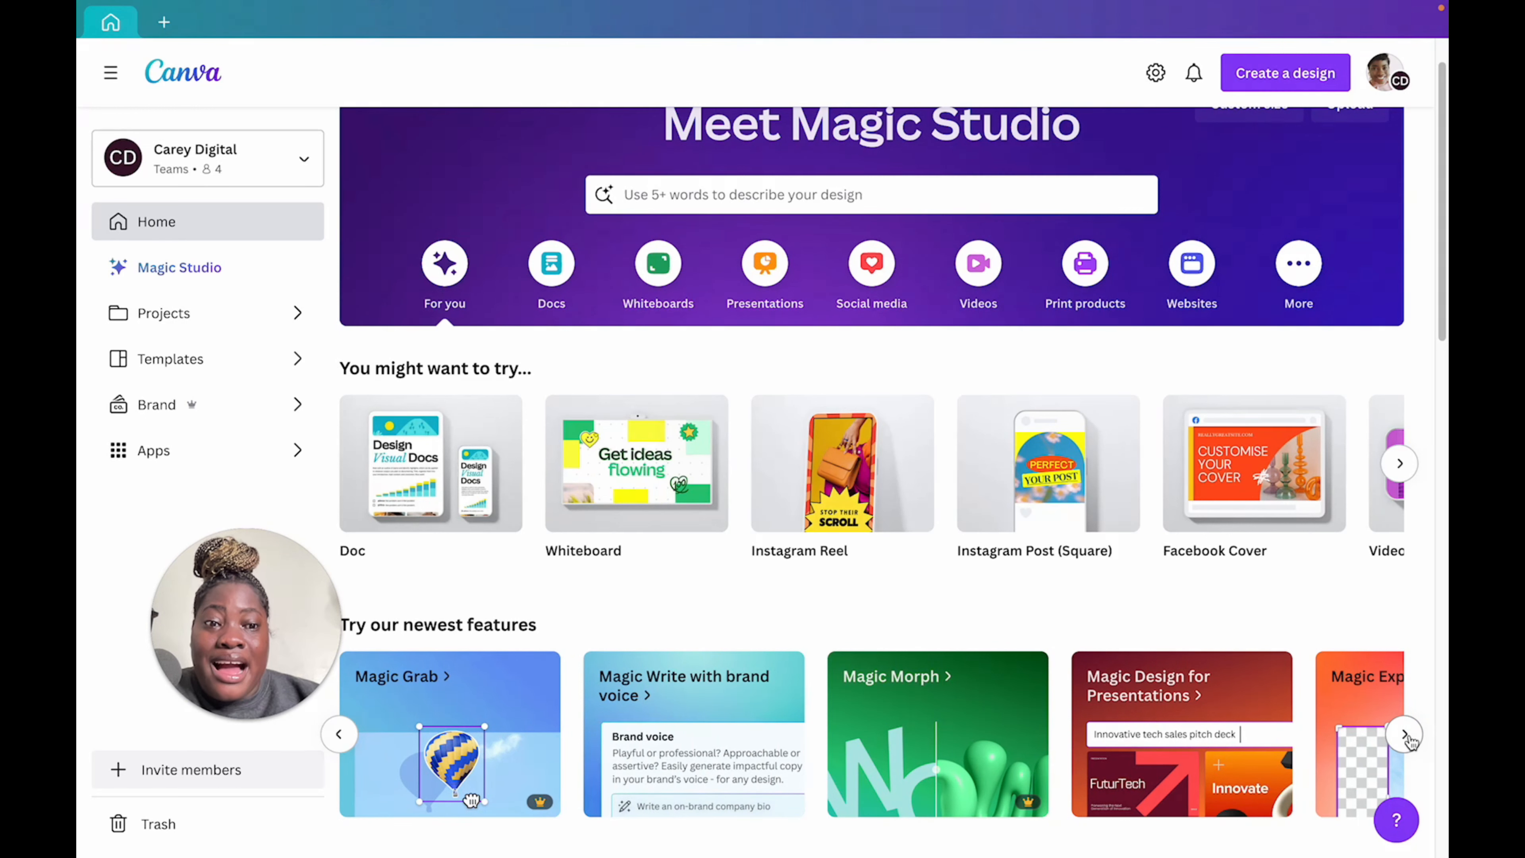
pyautogui.click(1402, 735)
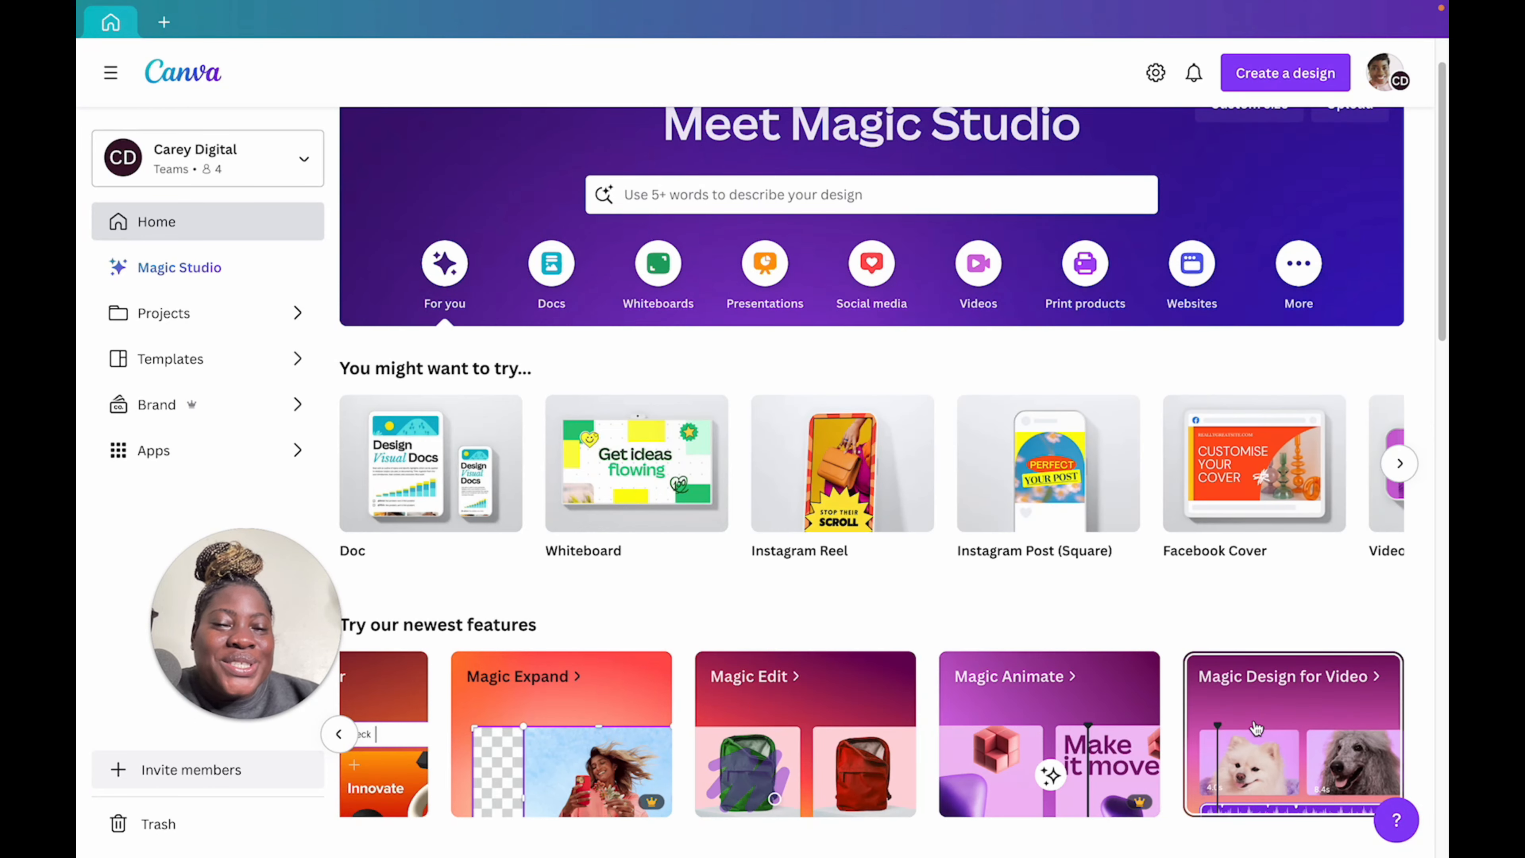
pyautogui.scroll(1, 949, 379)
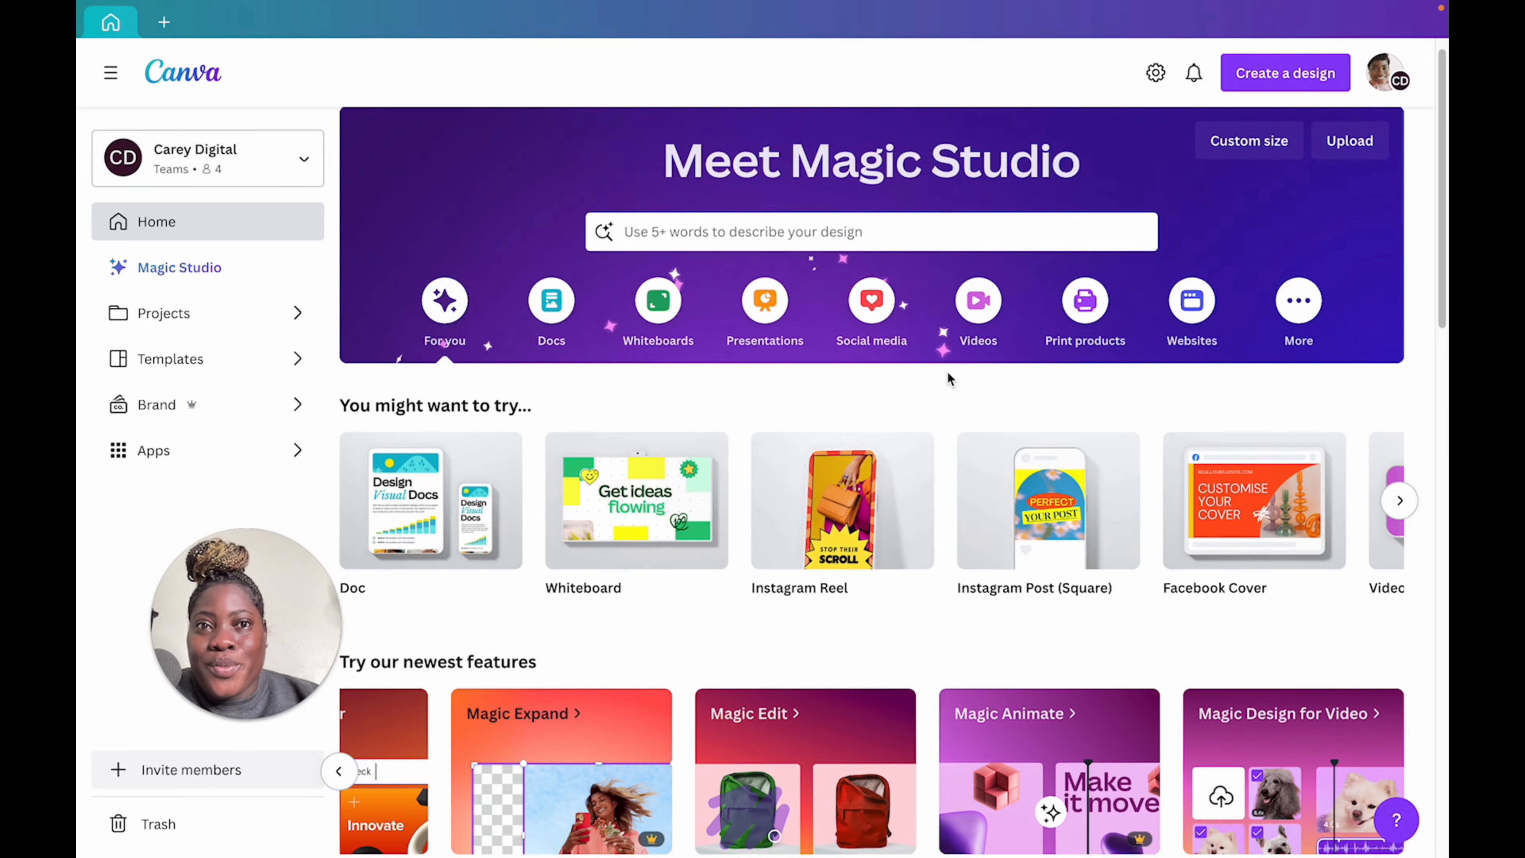
pyautogui.scroll(1, 949, 378)
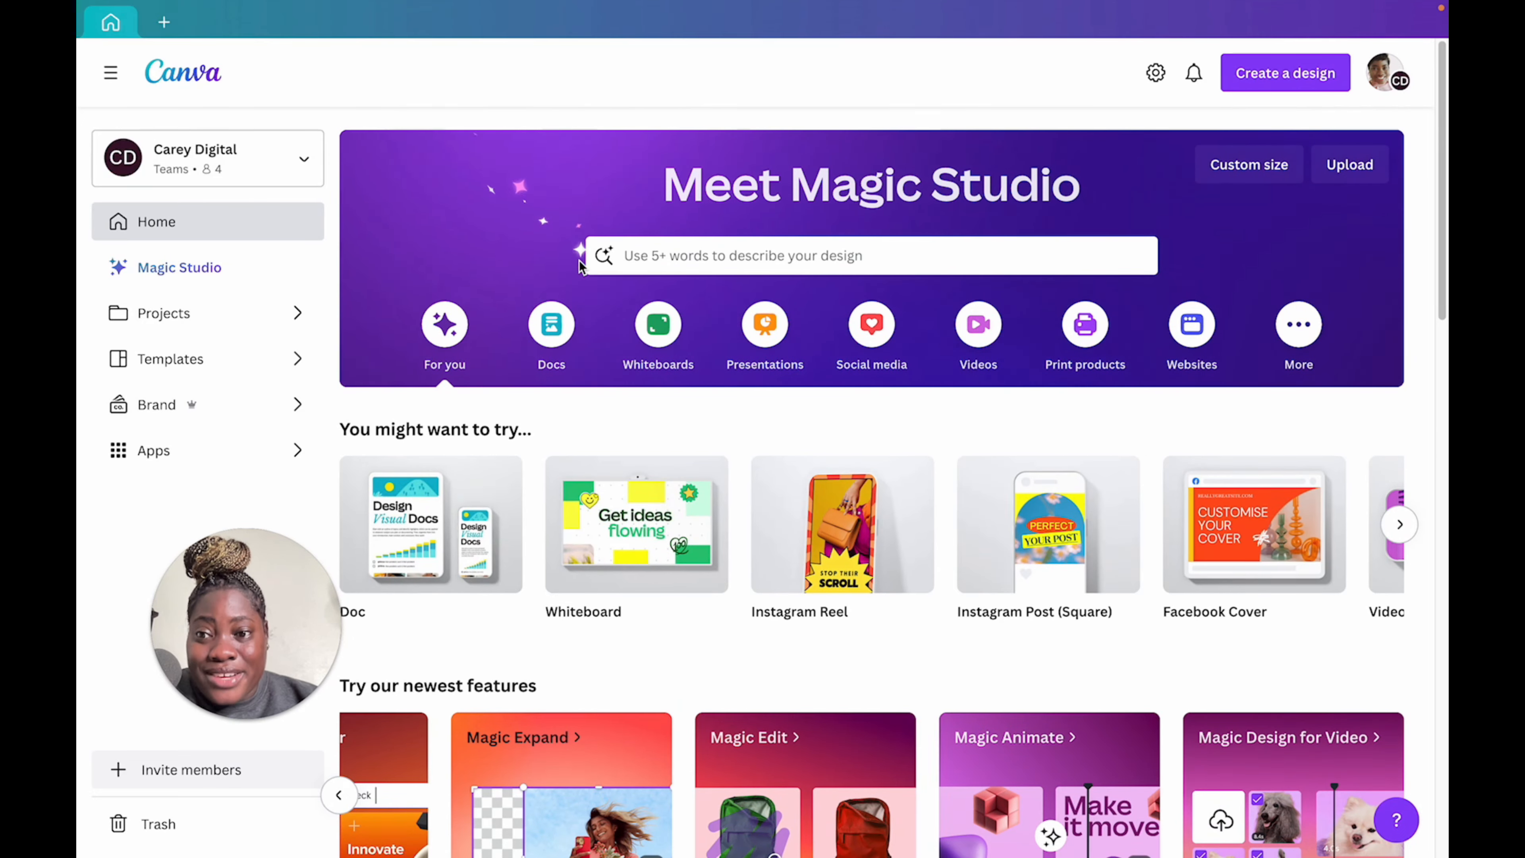
pyautogui.moveTo(859, 560)
pyautogui.moveTo(1016, 616)
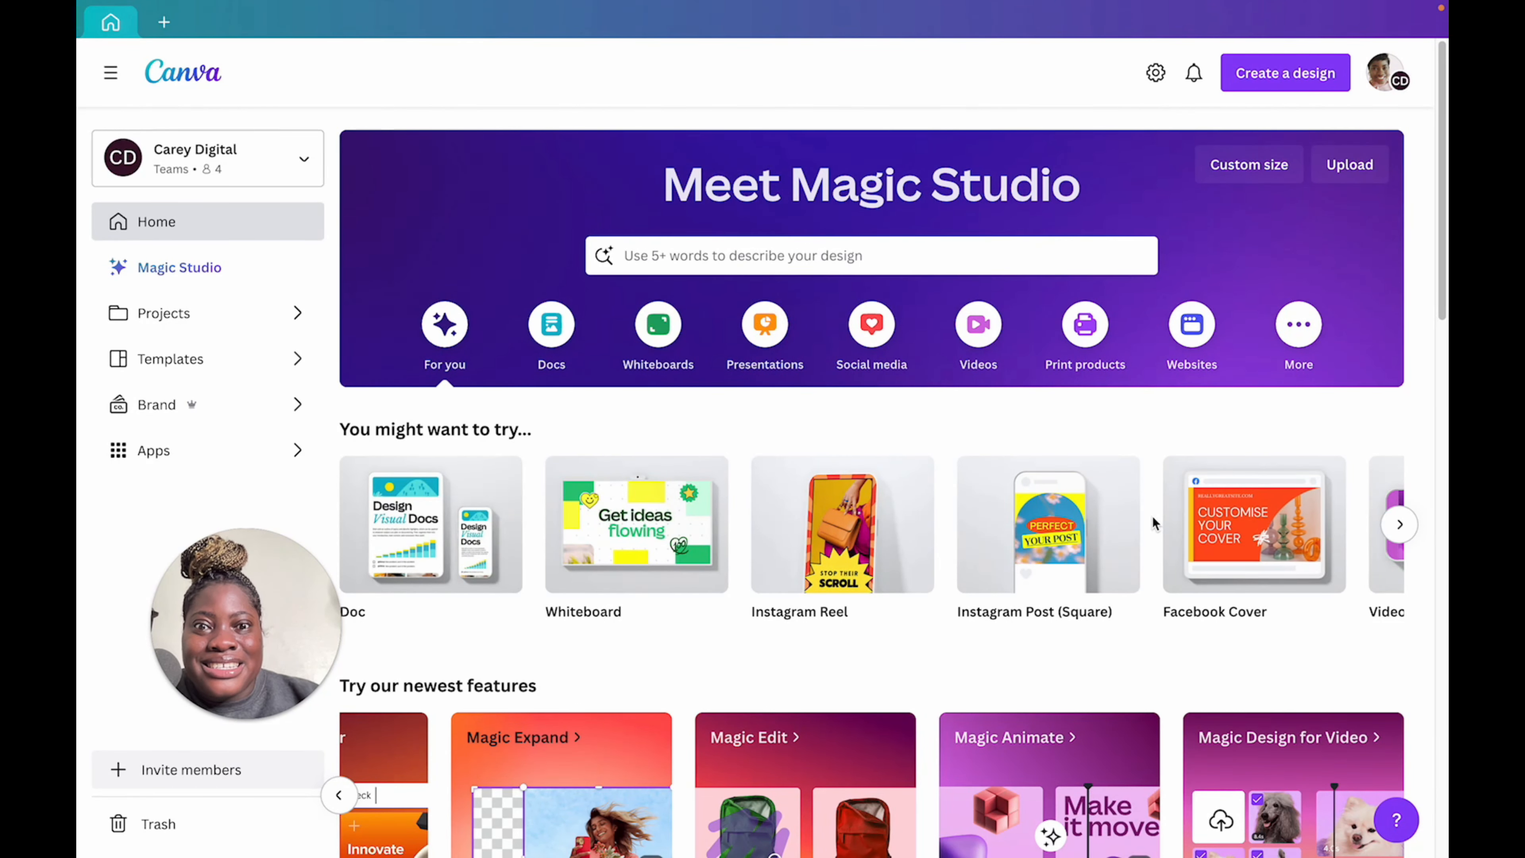
# Step: Open the Magic Design for Video feature and start trying it in a new video design
pyautogui.scroll(-1, 1152, 515)
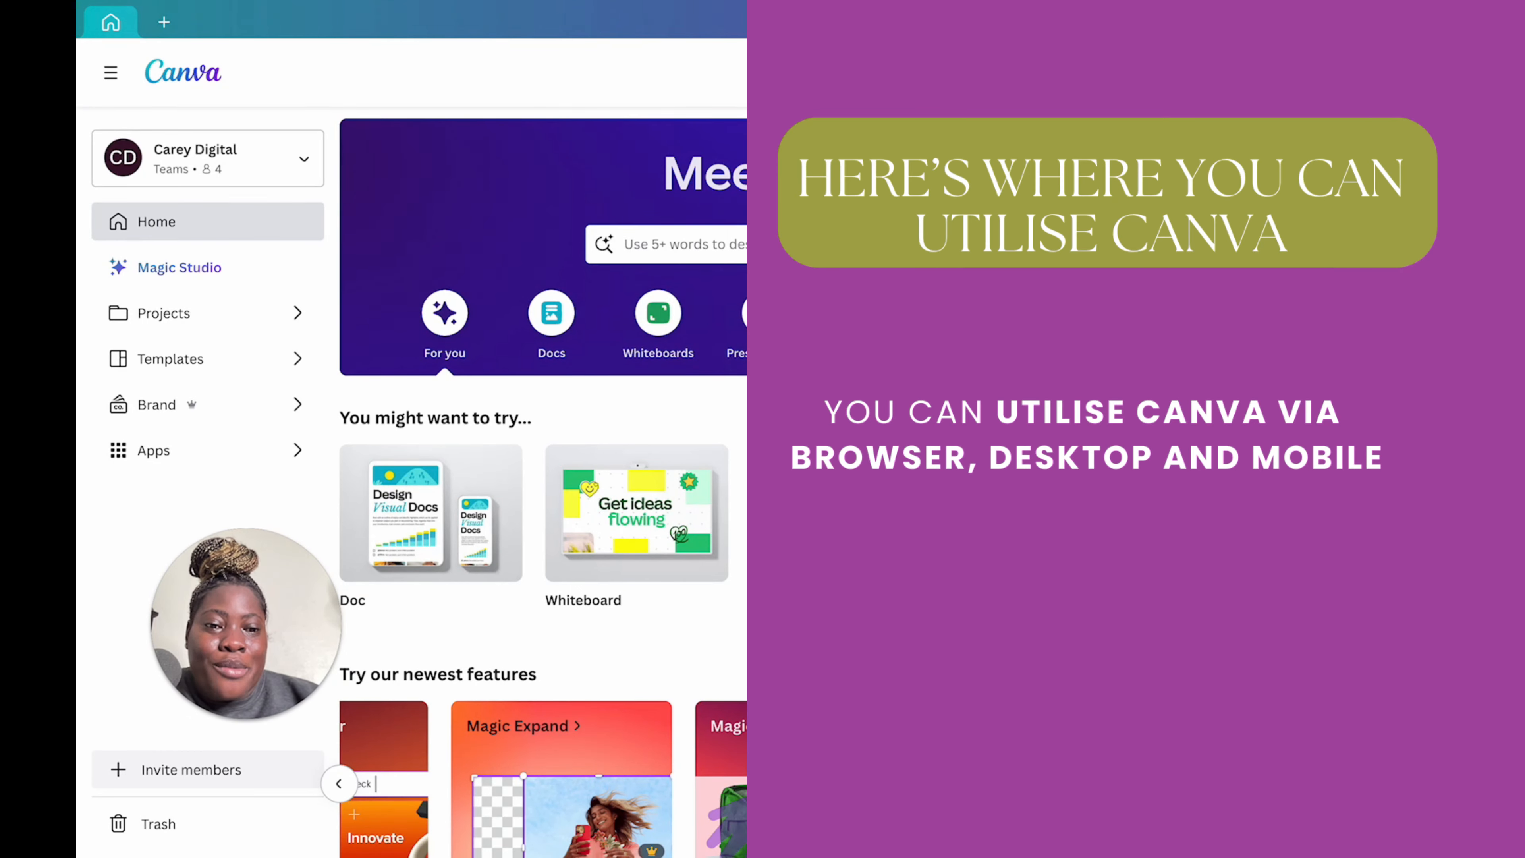
pyautogui.scroll(-2, 543, 481)
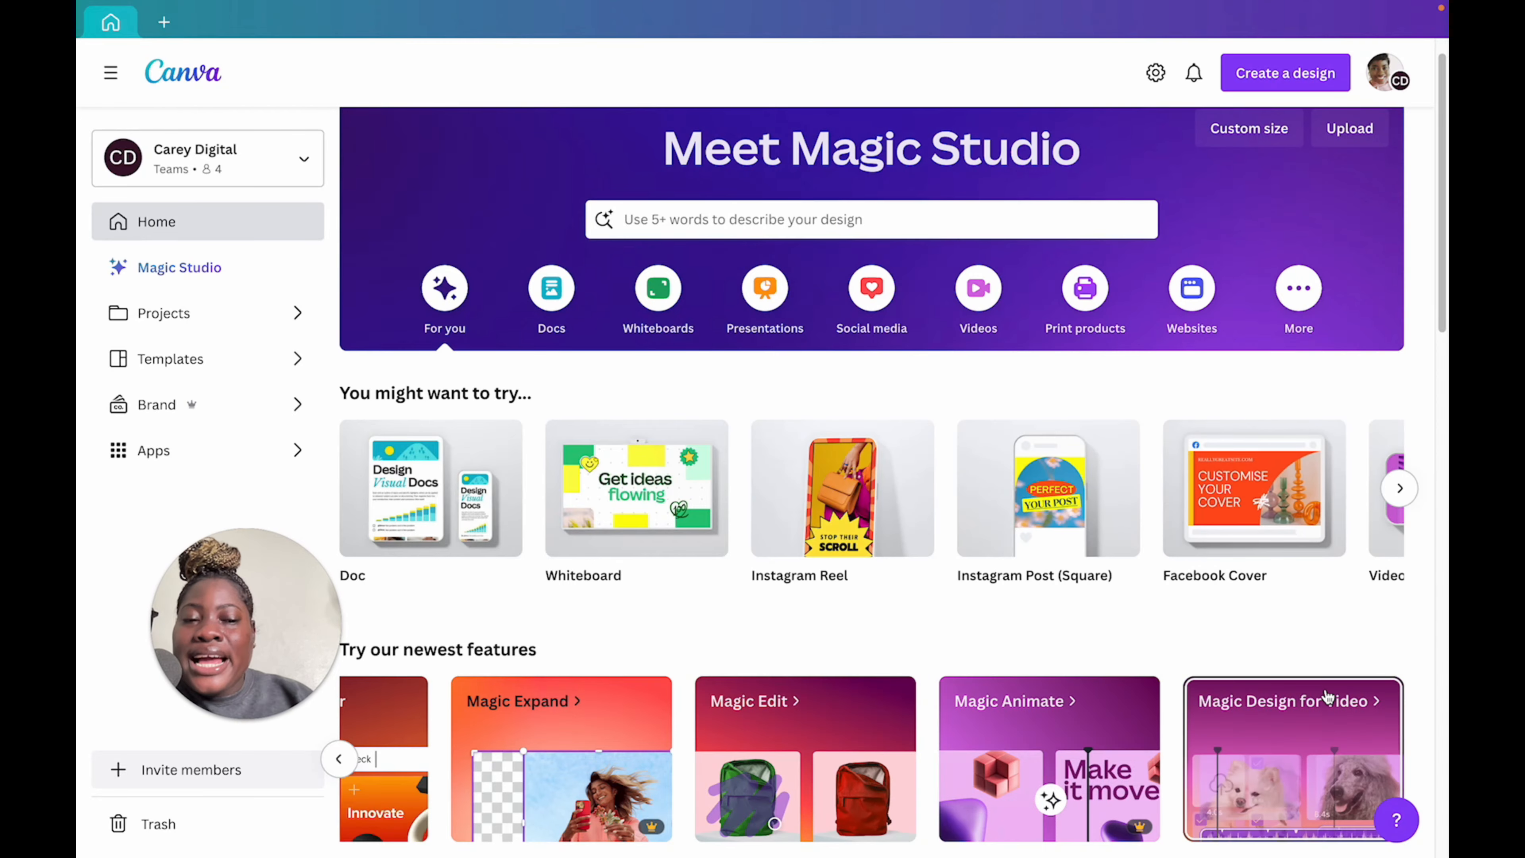
pyautogui.click(1313, 715)
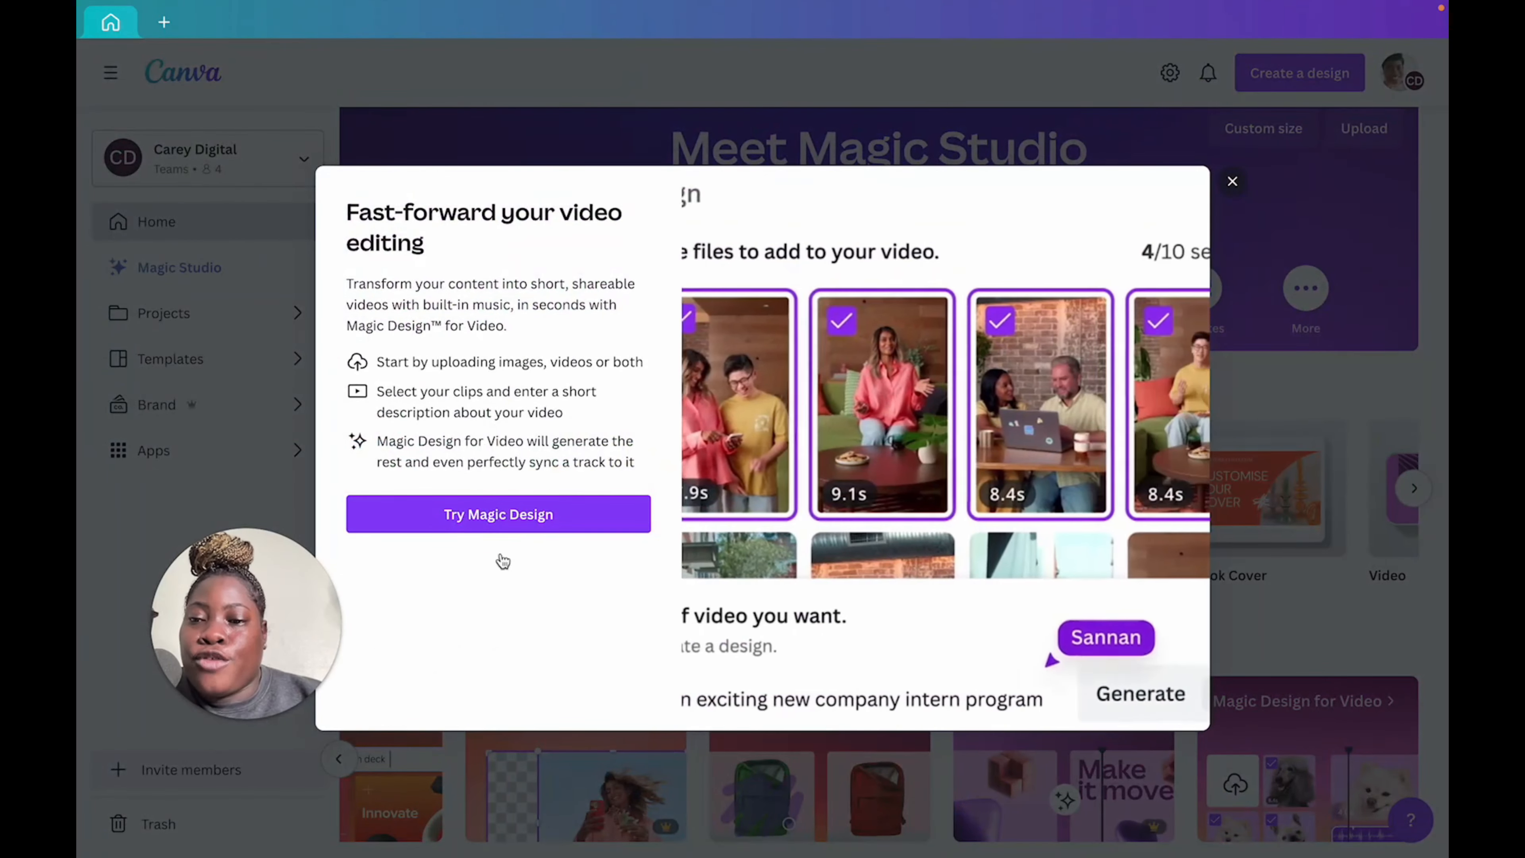
pyautogui.moveTo(296, 666); pyautogui.dragTo(1351, 687)
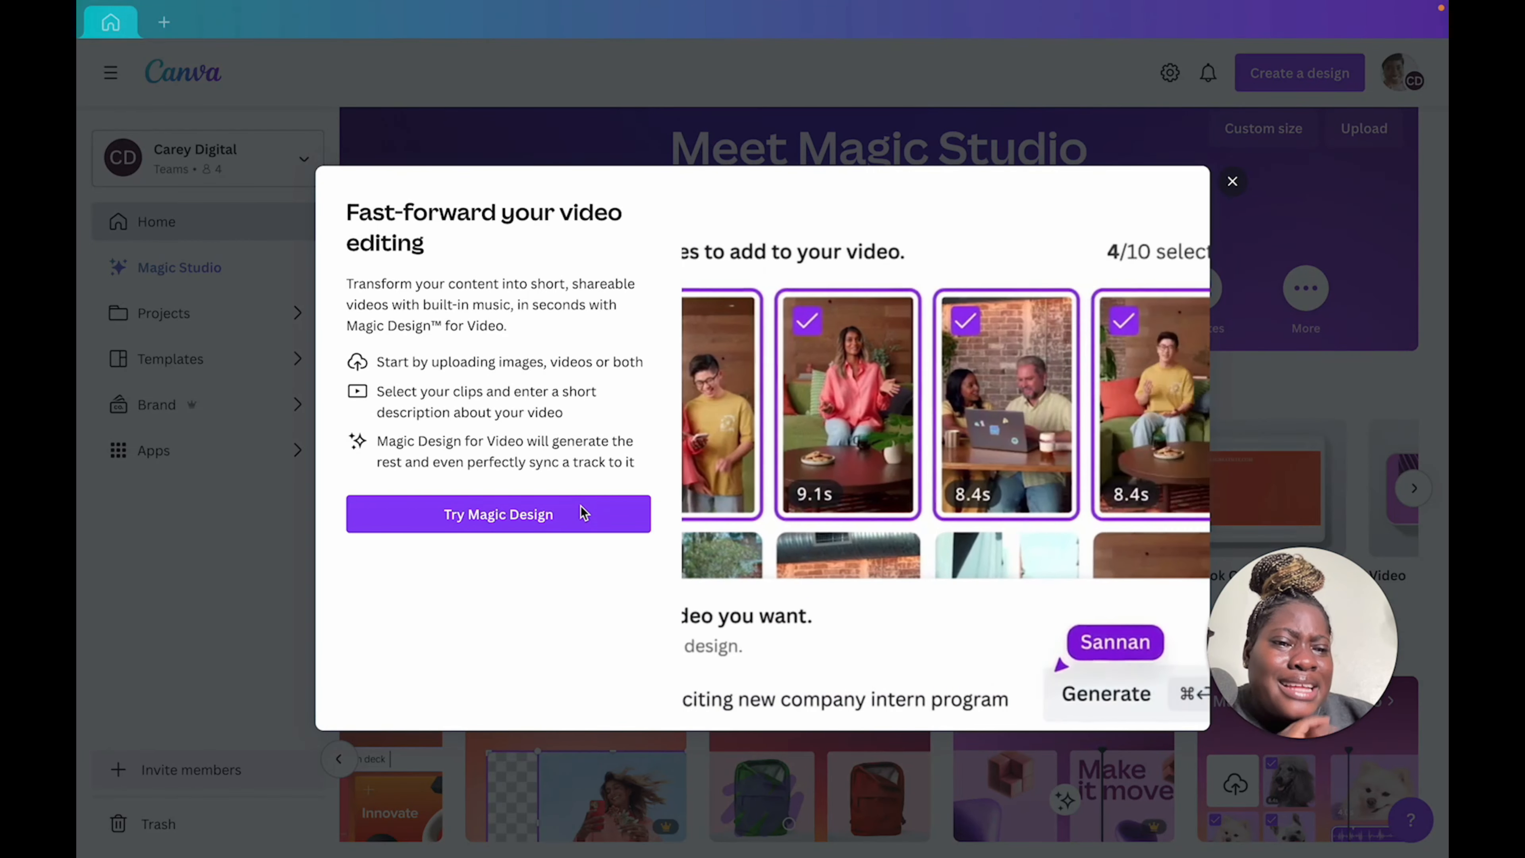
pyautogui.click(579, 513)
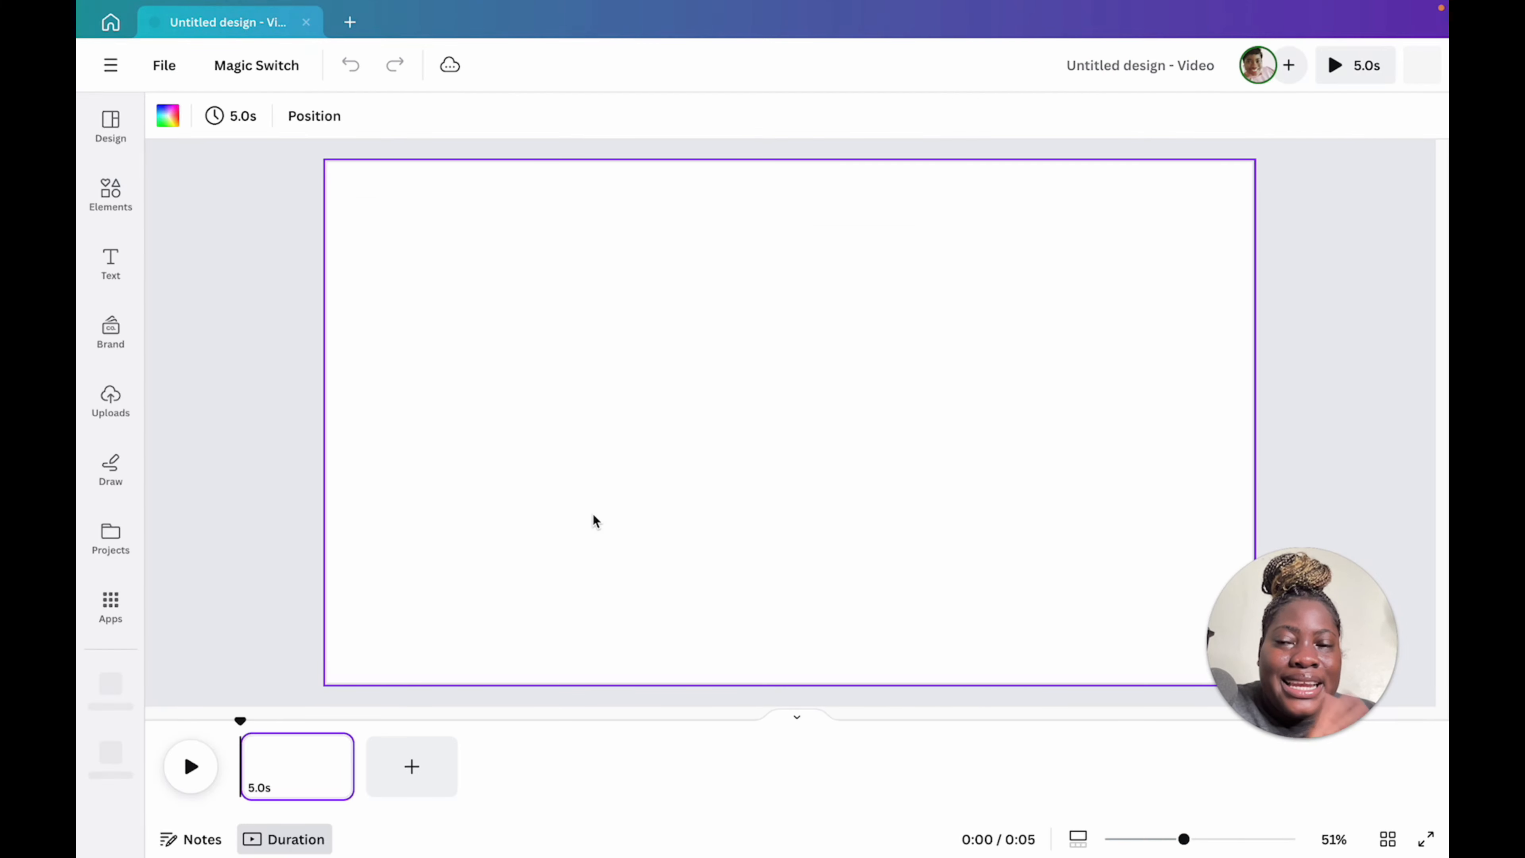
# Step: Choose three market vendor photos for the video: the woman in blue, the man in green with a basket, and the man in white beside them
pyautogui.scroll(-3, 834, 531)
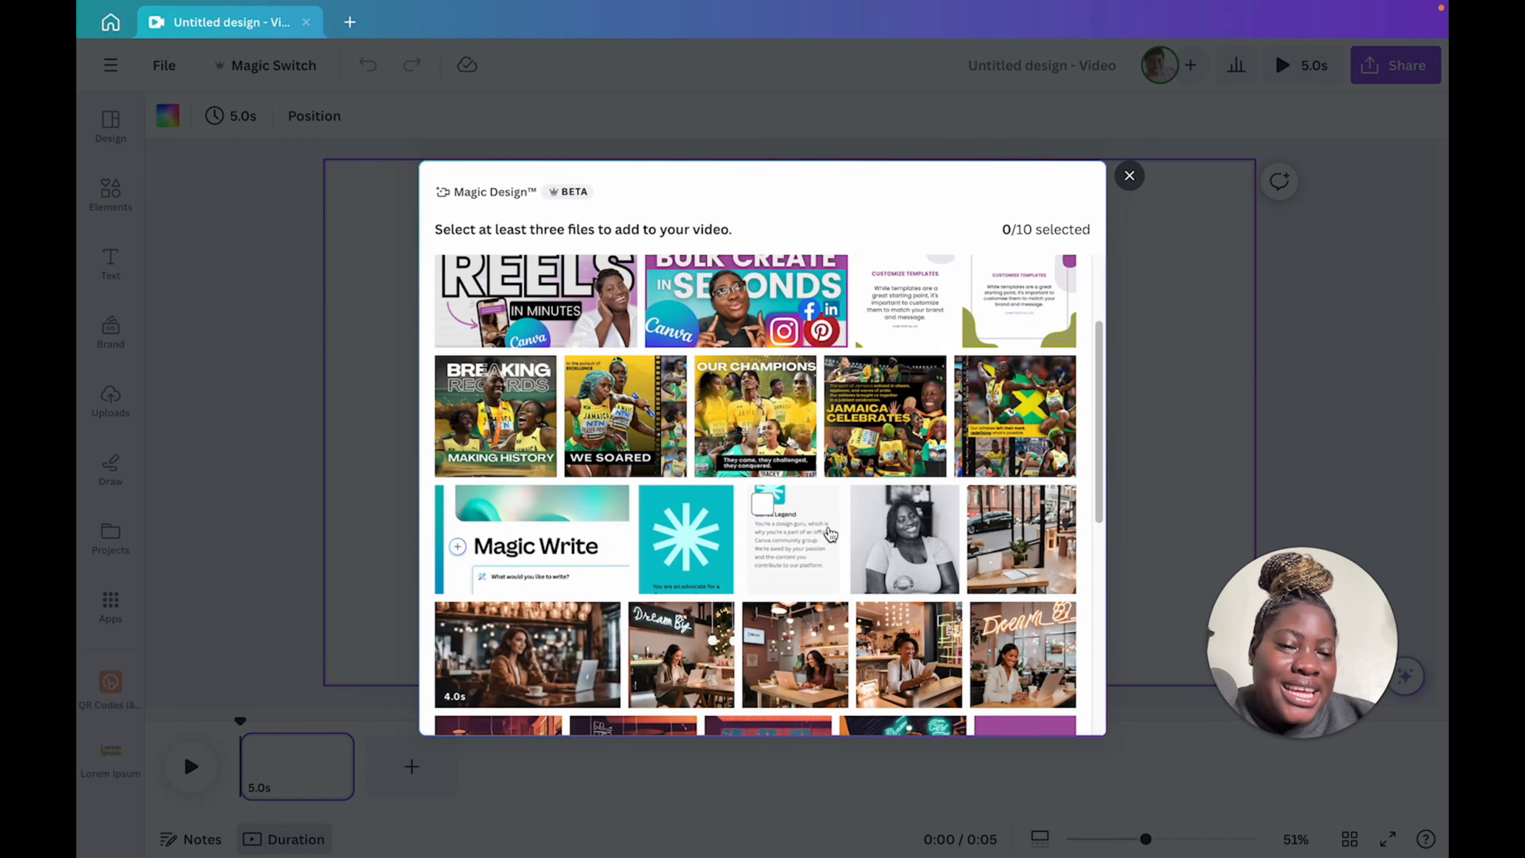
pyautogui.scroll(-5, 830, 533)
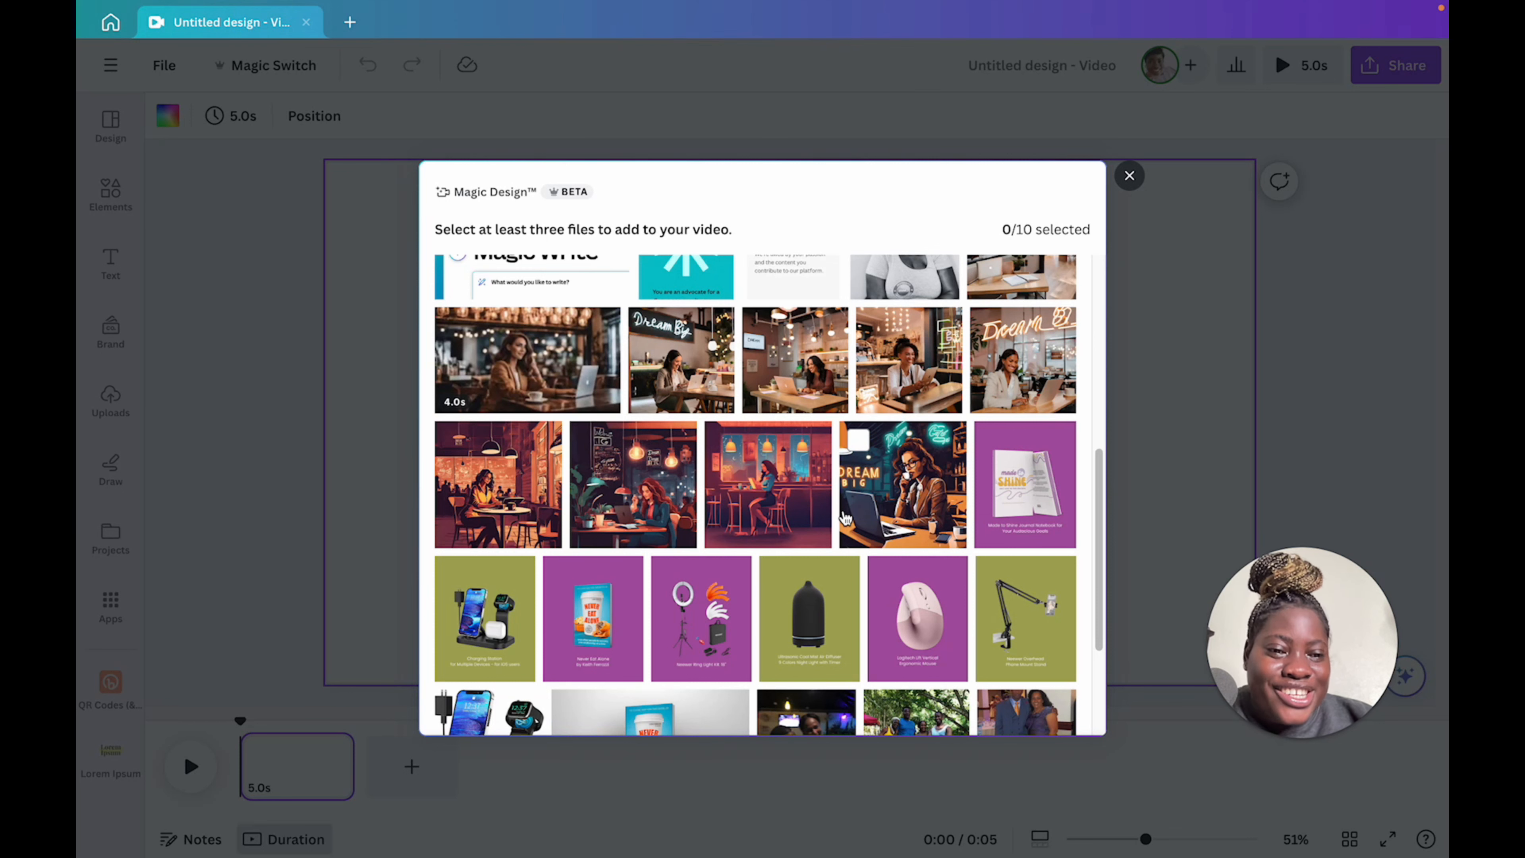
pyautogui.scroll(-5, 846, 516)
pyautogui.scroll(-4, 843, 518)
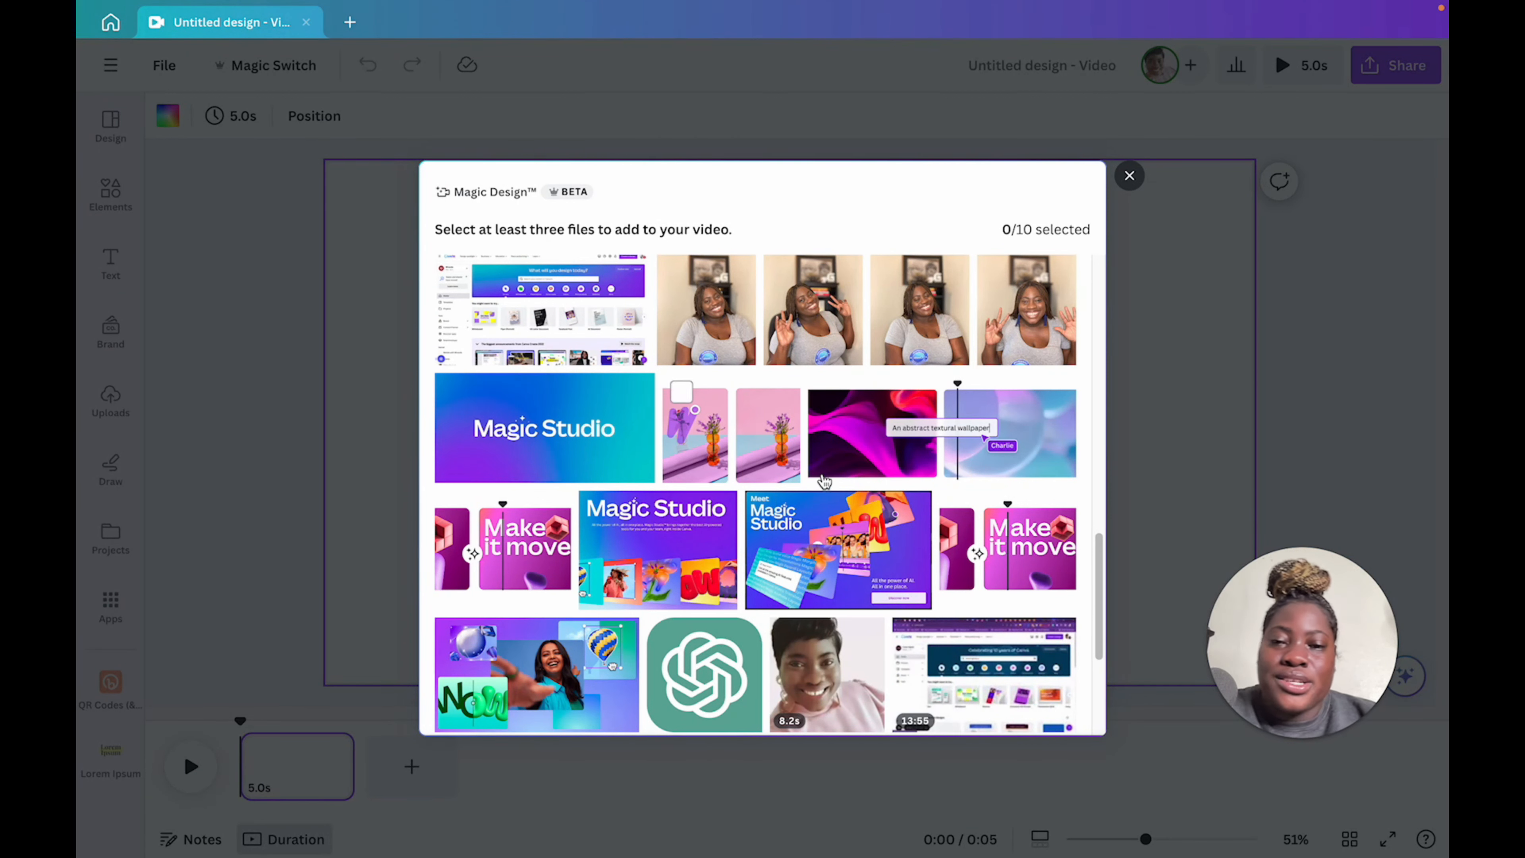
pyautogui.scroll(-3, 841, 514)
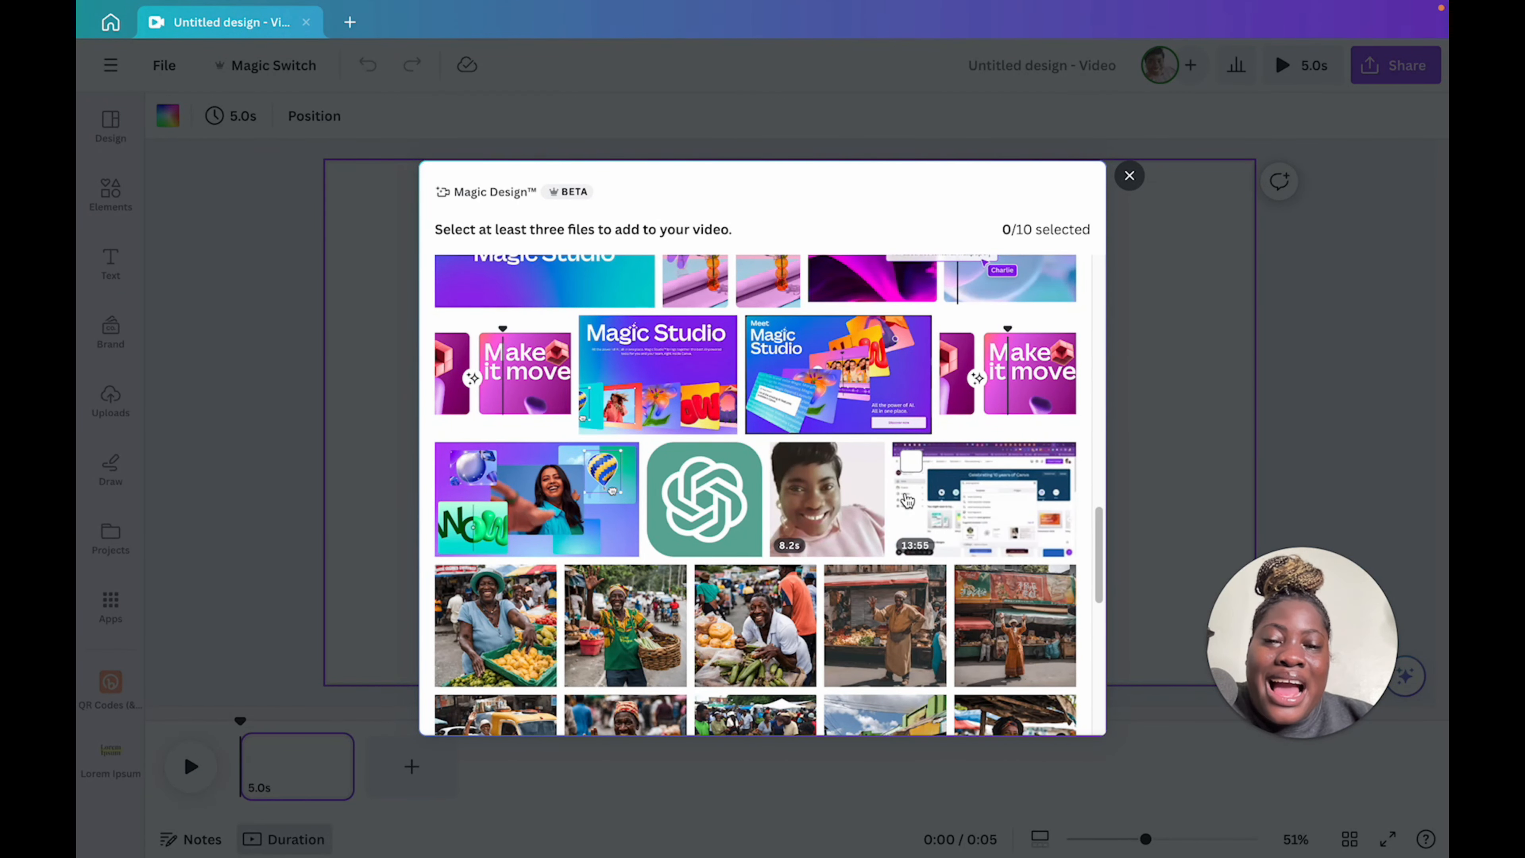
pyautogui.scroll(-5, 827, 486)
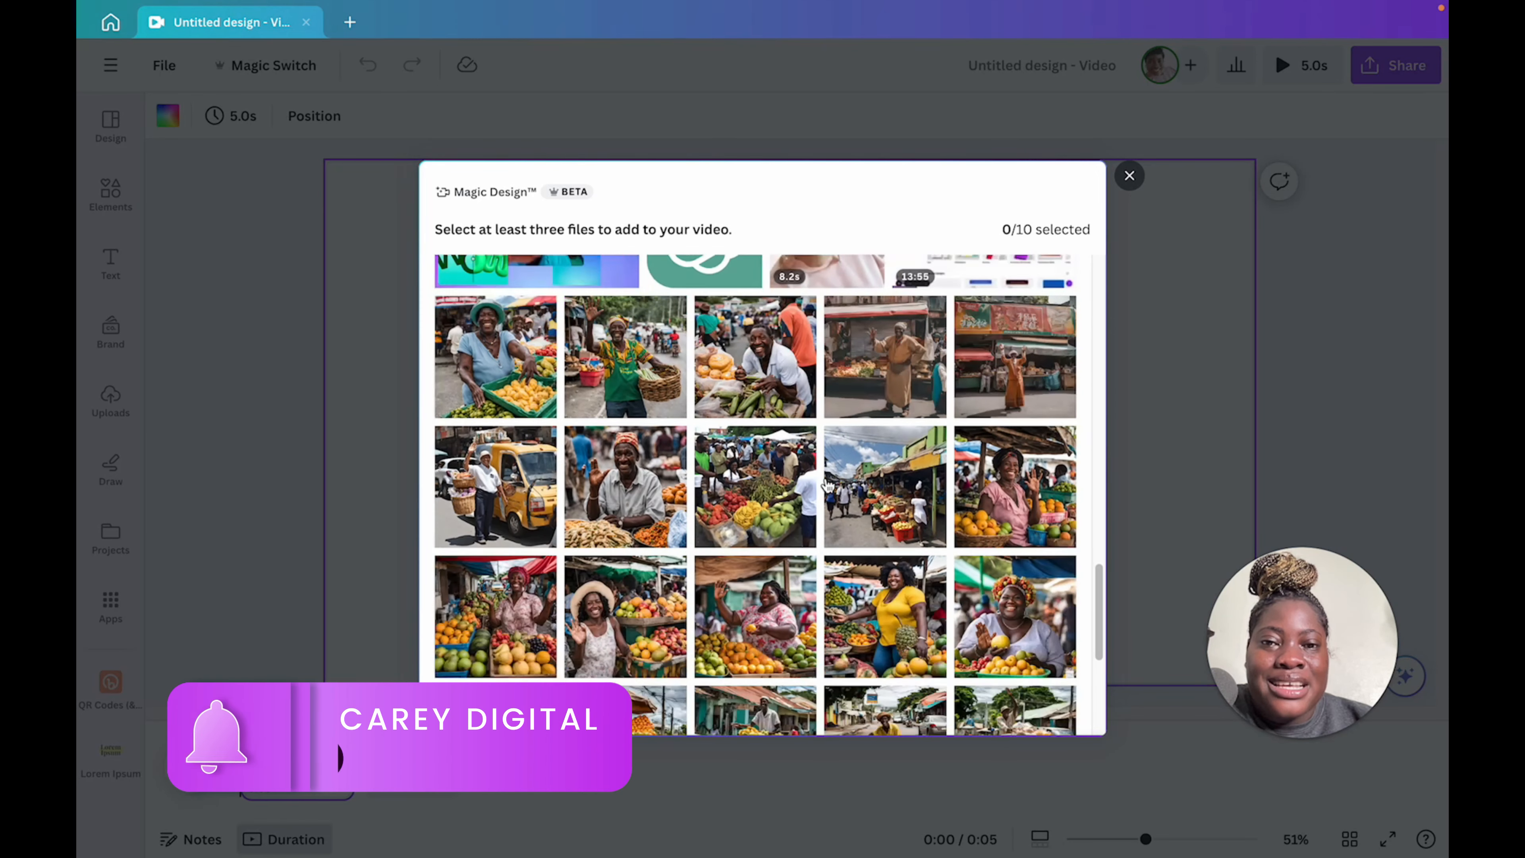
pyautogui.moveTo(827, 485)
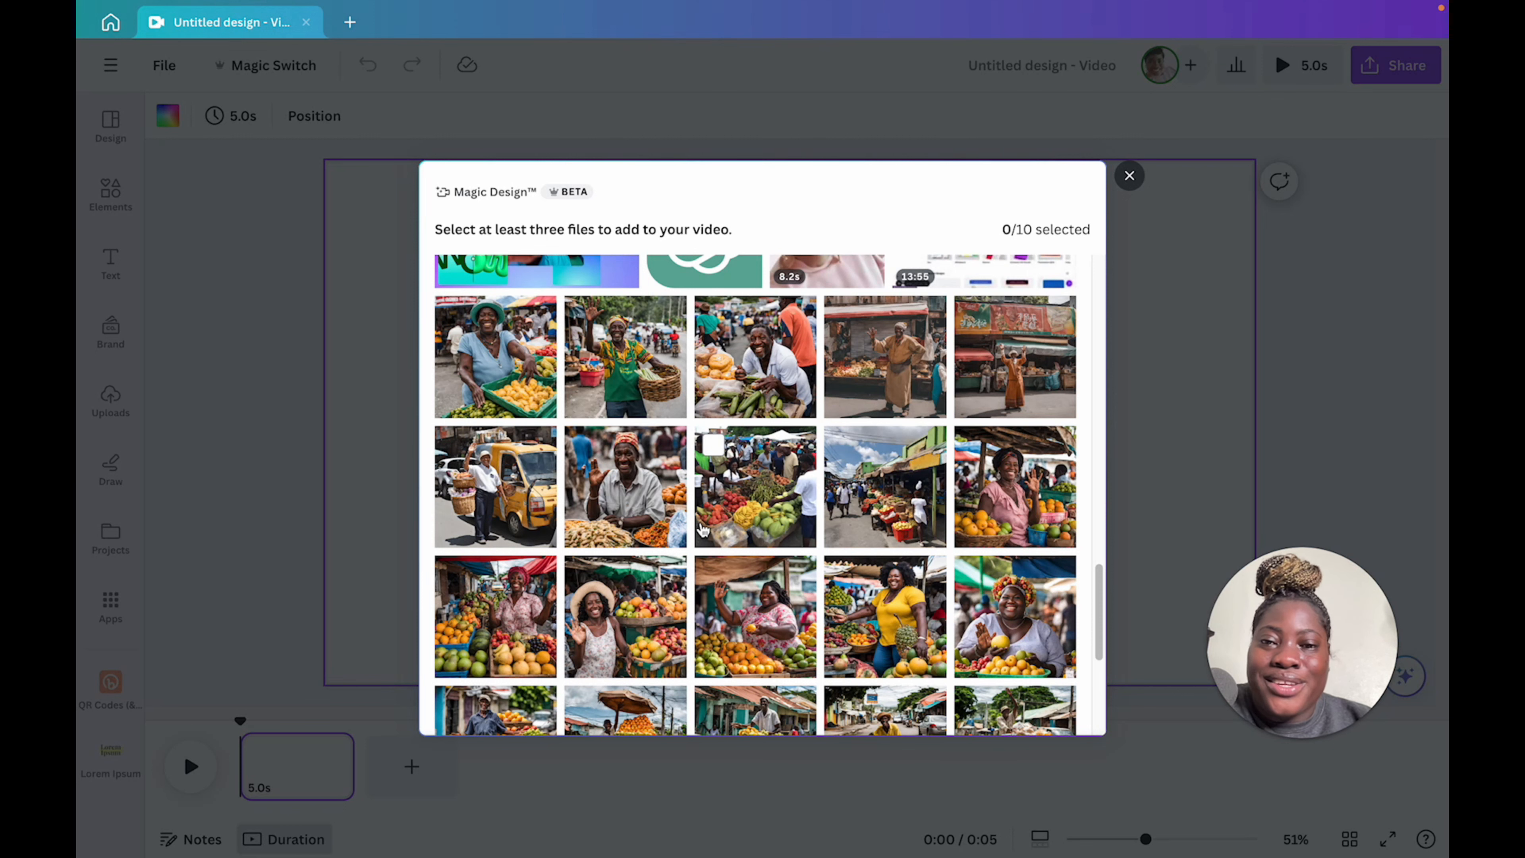
pyautogui.scroll(1, 713, 522)
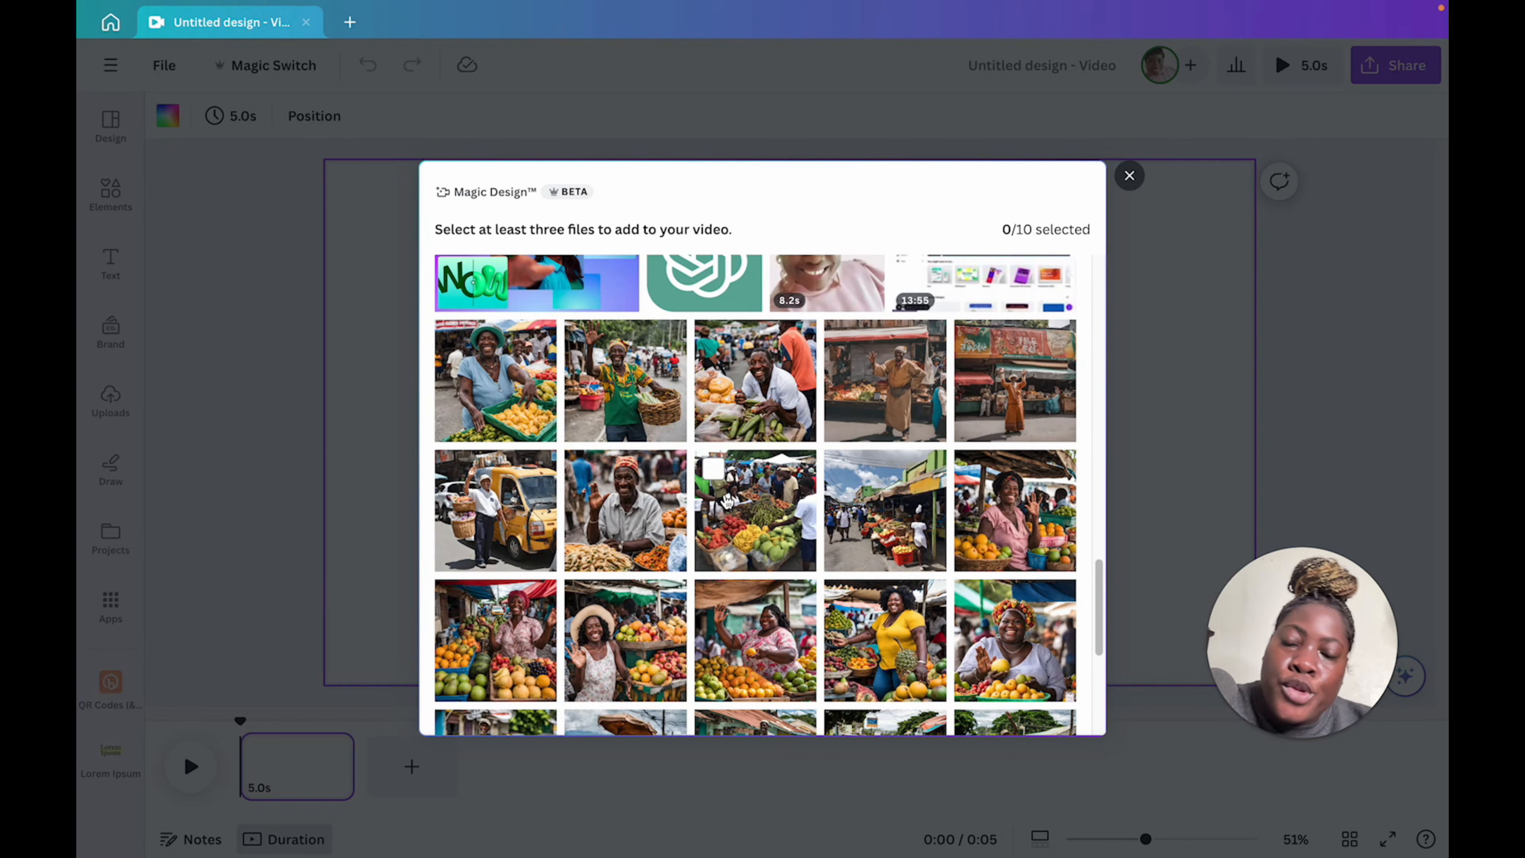
pyautogui.scroll(-1, 600, 373)
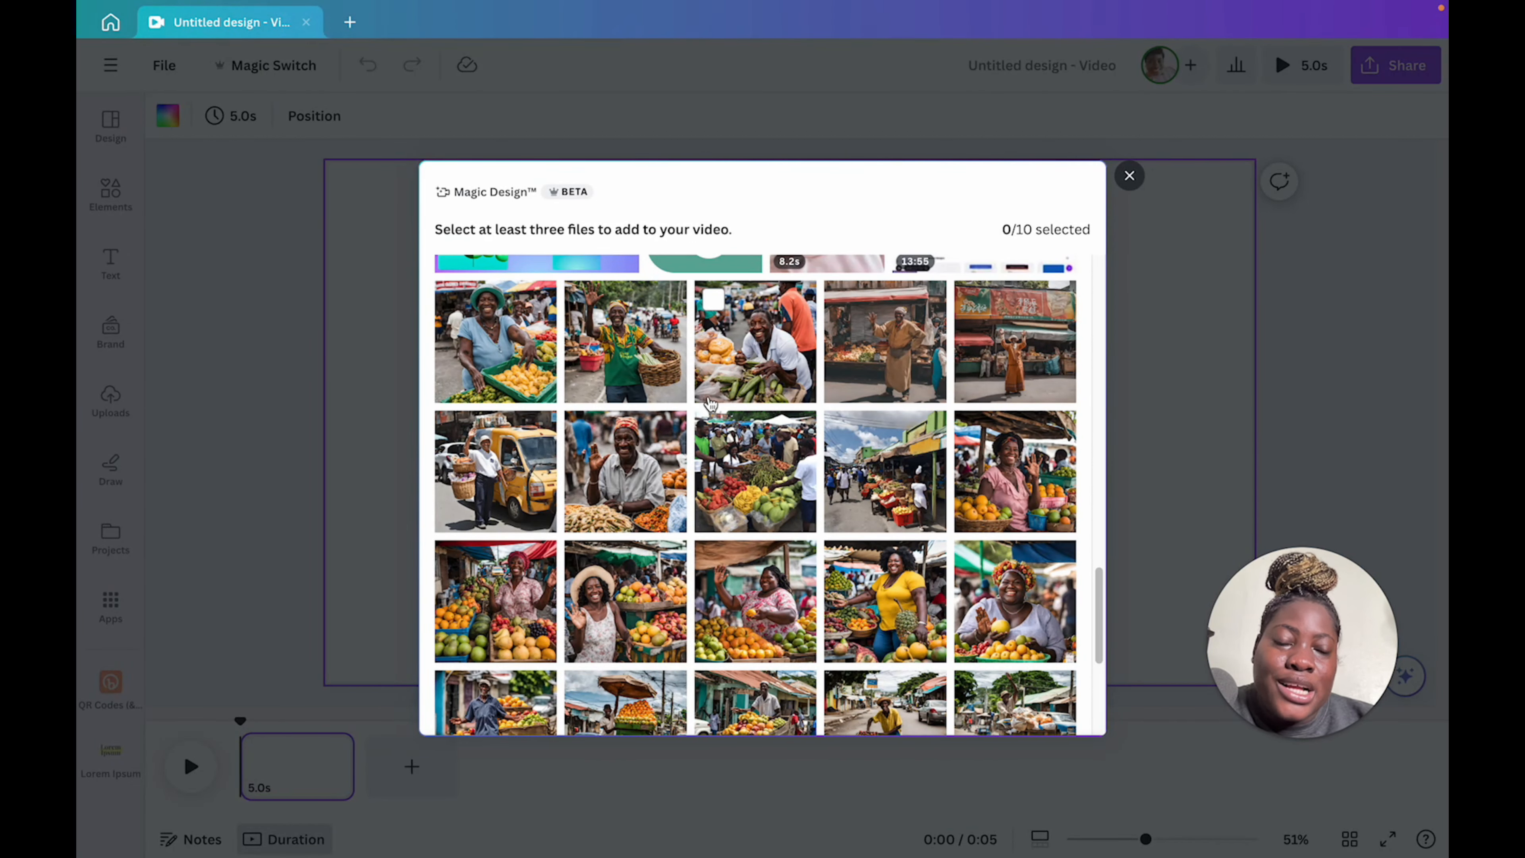
pyautogui.scroll(-1, 714, 403)
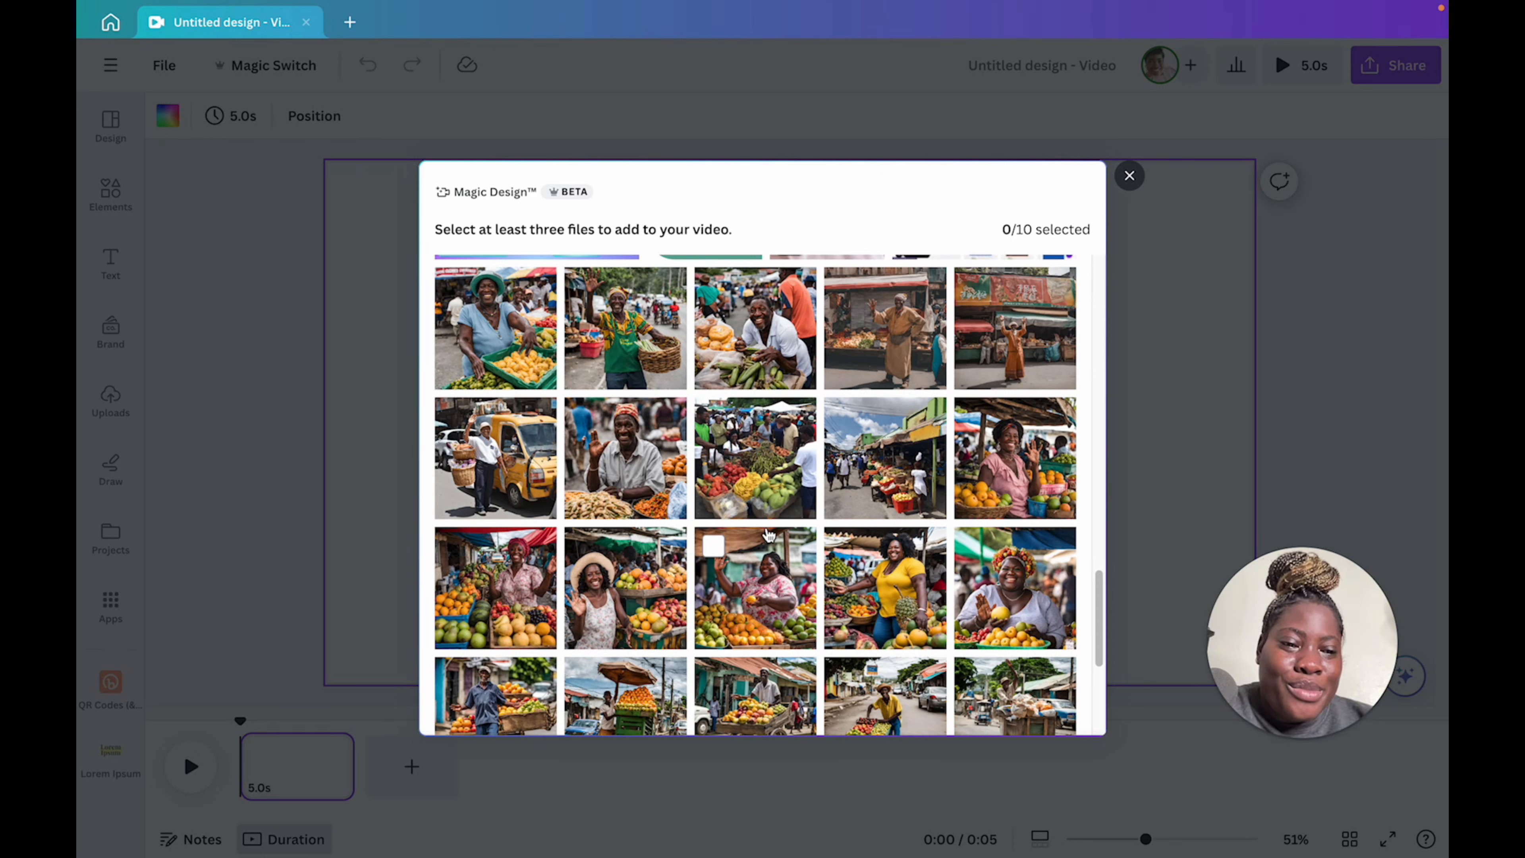
pyautogui.click(452, 289)
pyautogui.click(585, 291)
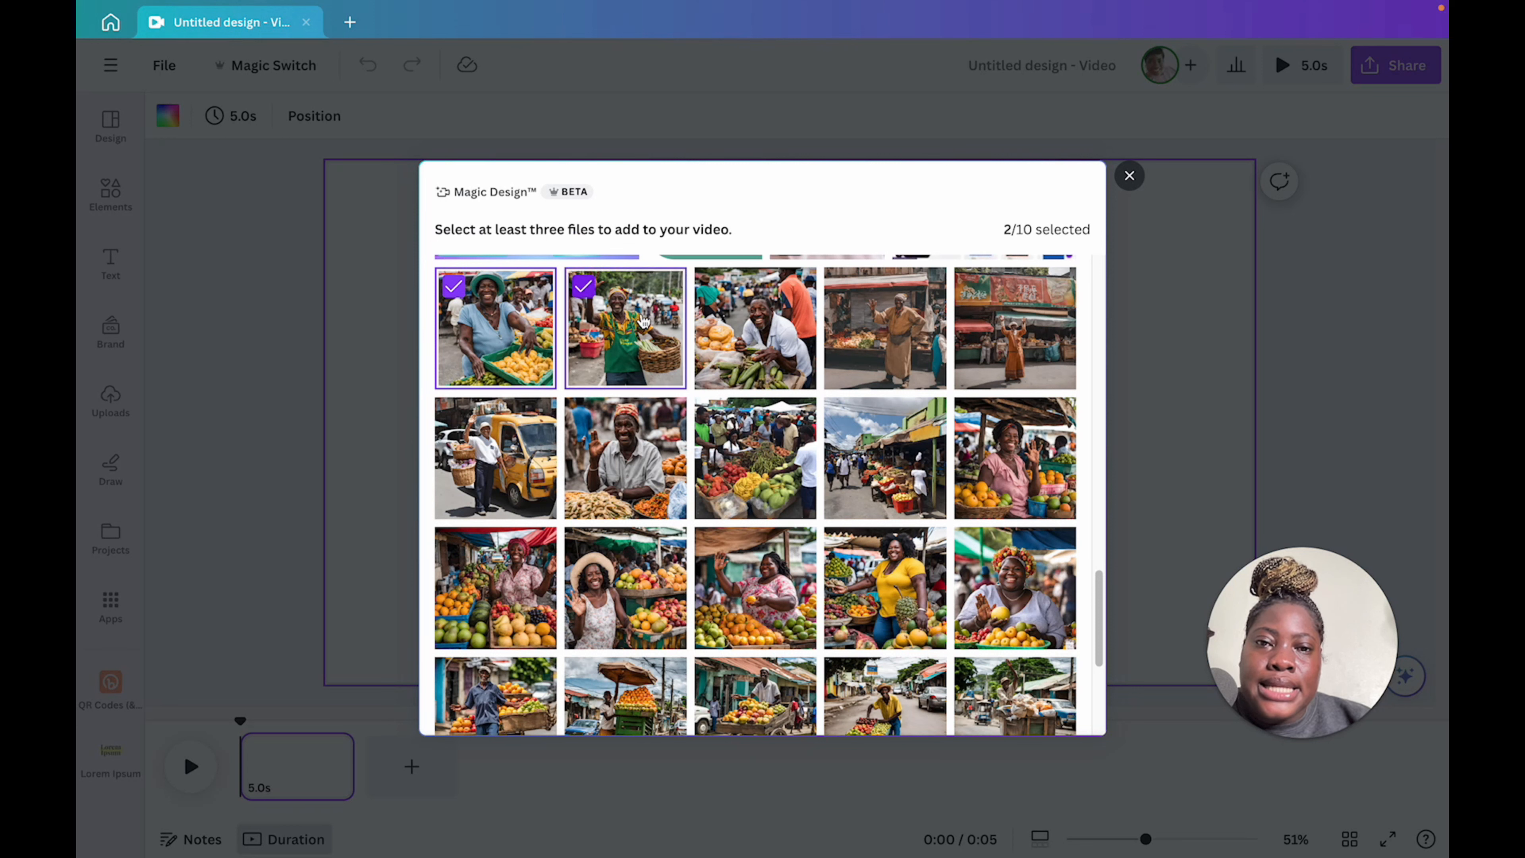
pyautogui.click(714, 294)
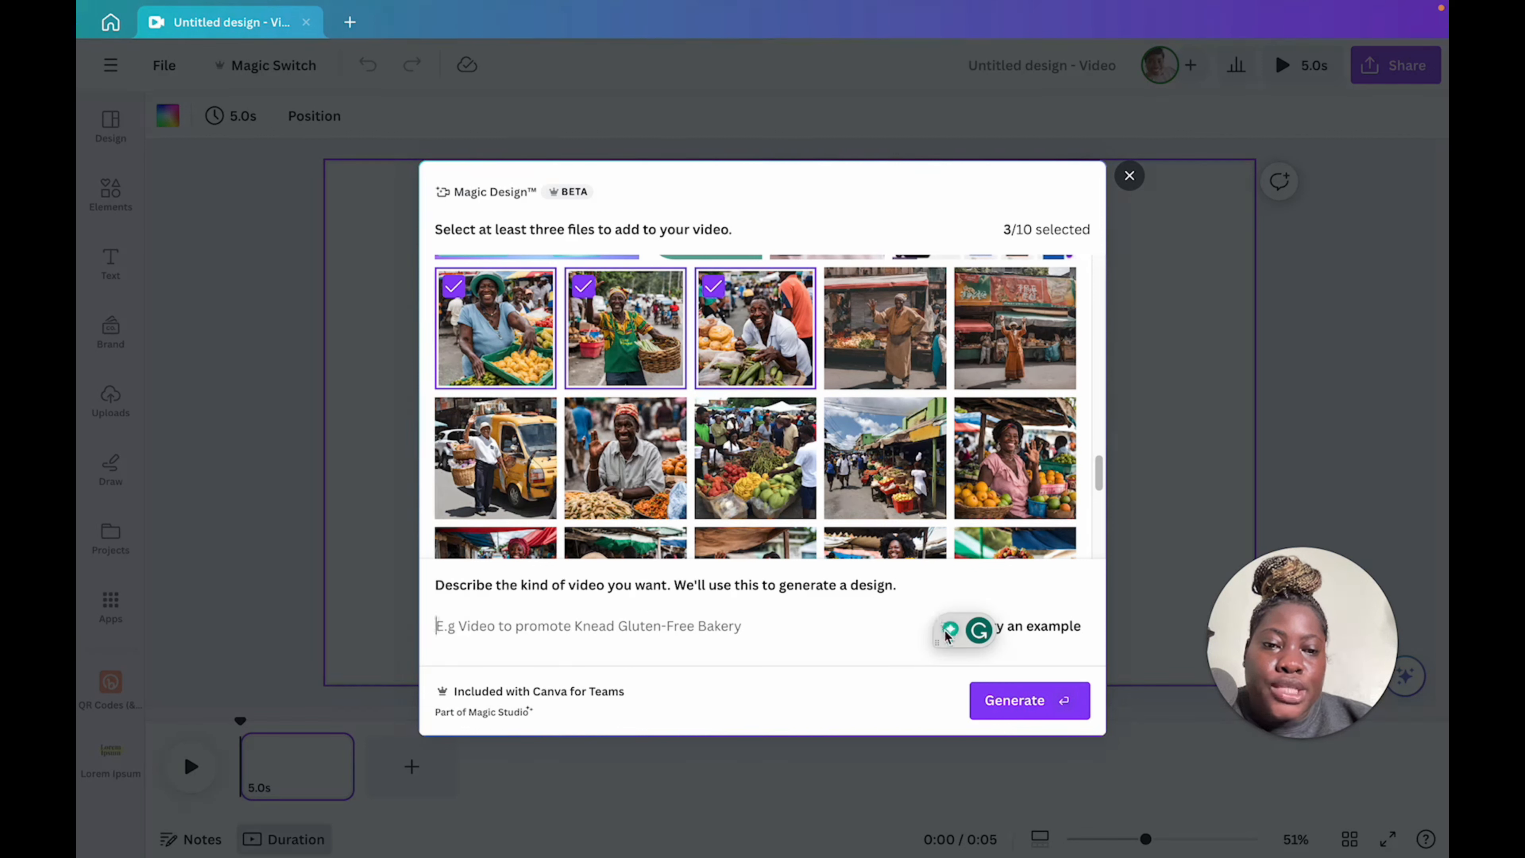
# Step: Move the floating Grammarly widget out of the Magic Design dialog, clear of the Try an example option
pyautogui.click(956, 641)
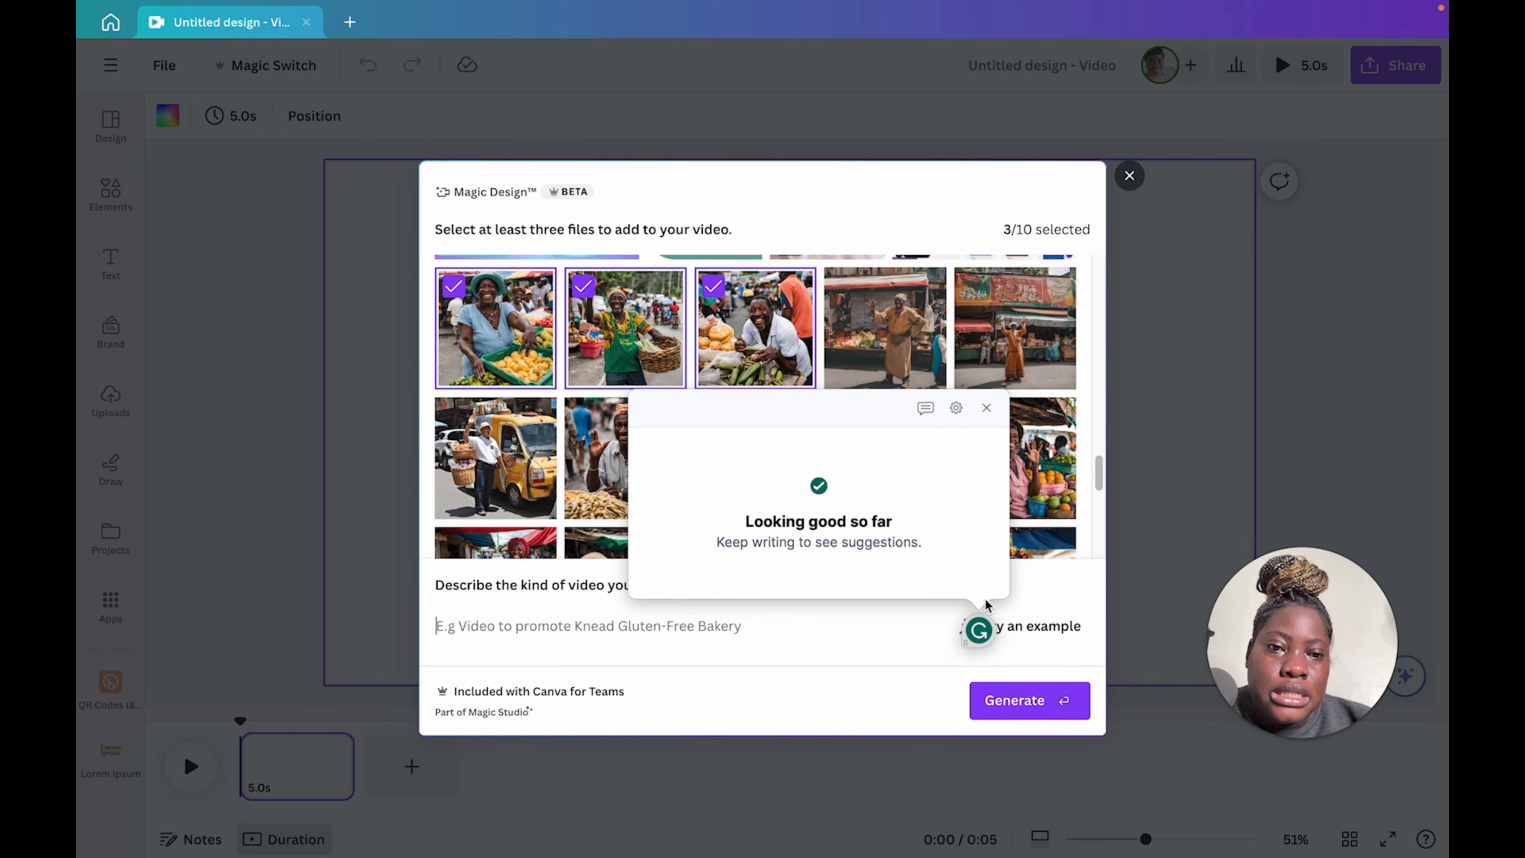
pyautogui.click(978, 630)
pyautogui.click(980, 638)
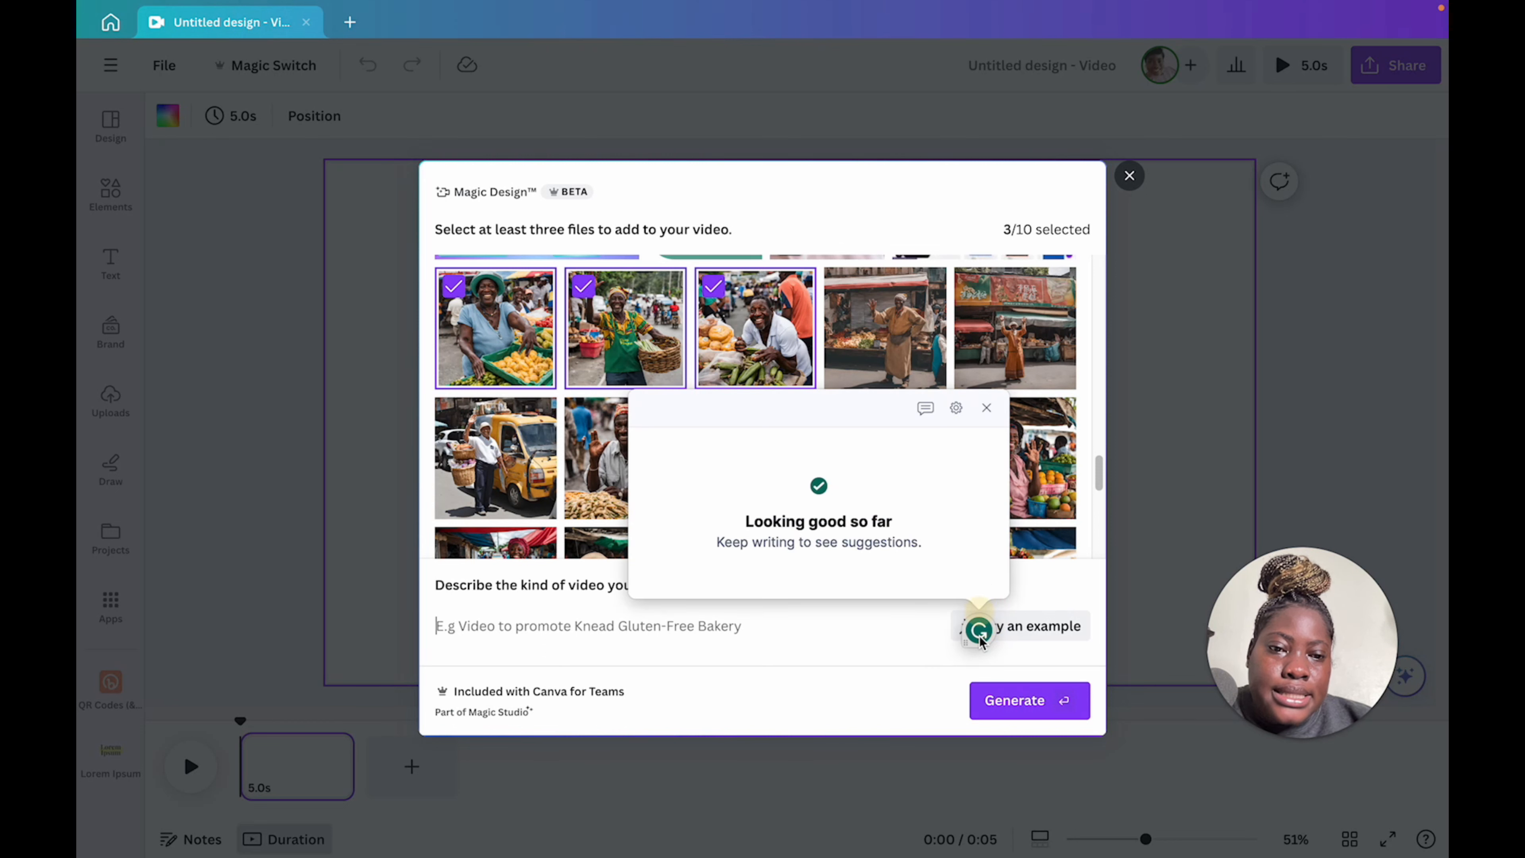
pyautogui.click(979, 638)
pyautogui.moveTo(966, 641); pyautogui.dragTo(1414, 817)
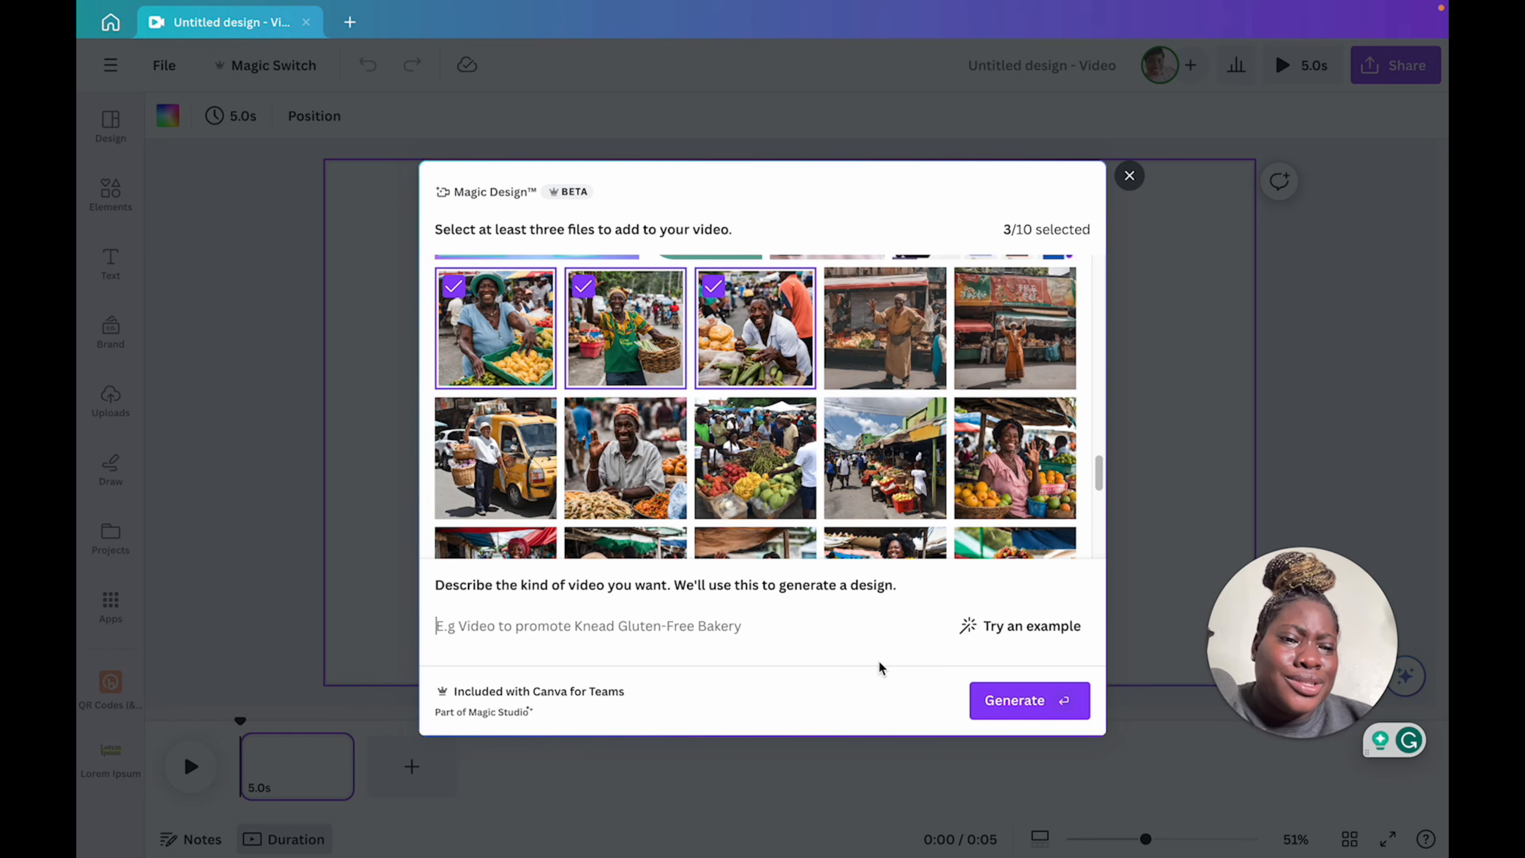
# Step: Add four more fruit-stall photos: the woman in pink near the yellow market building, the woman in yellow, the waving woman beside her, and the woman in a hat
pyautogui.scroll(-1, 969, 421)
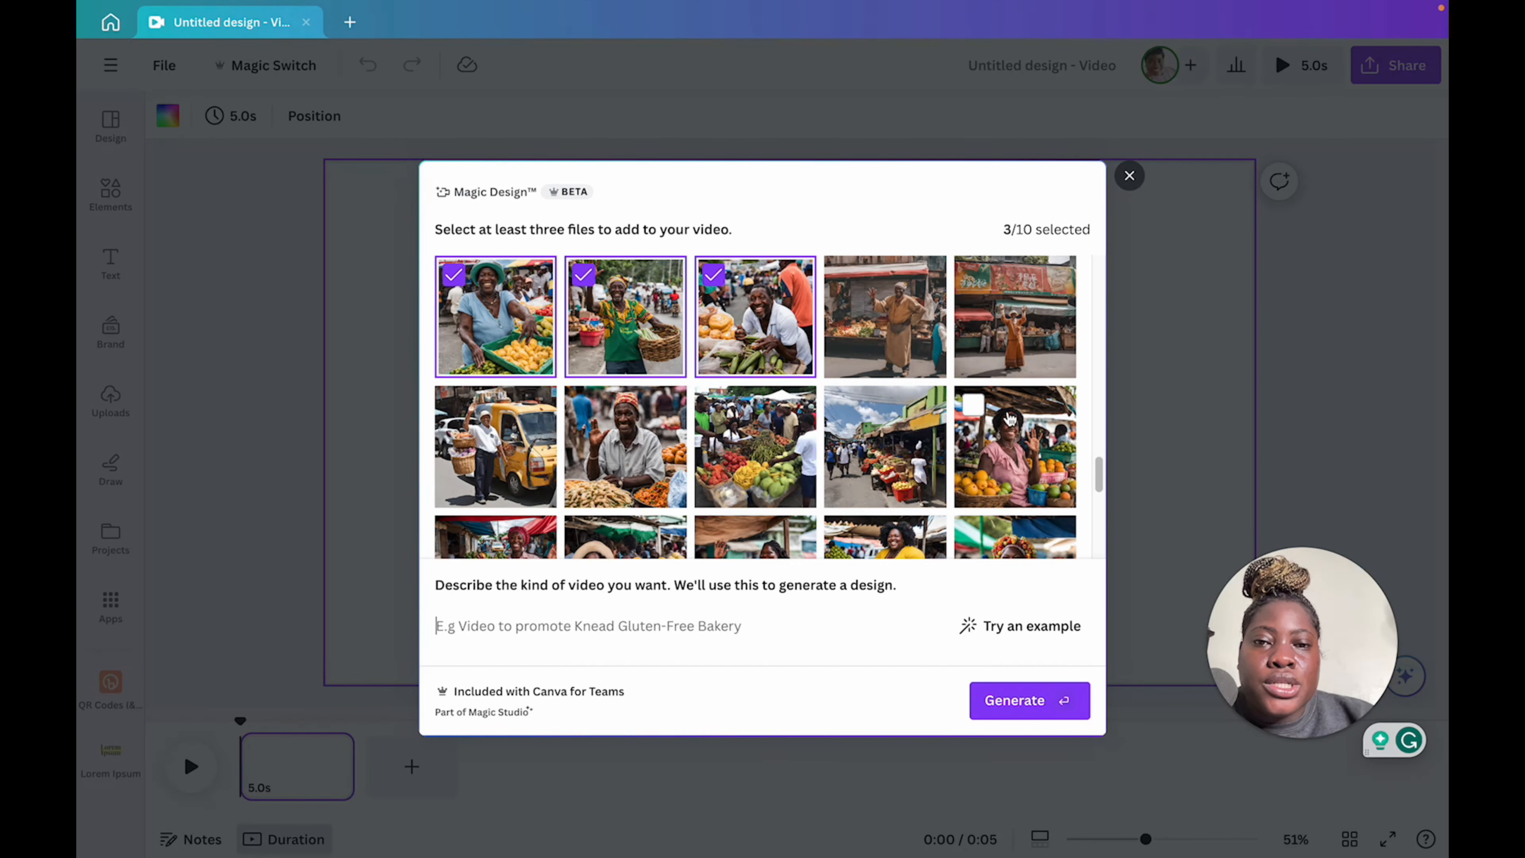
pyautogui.click(971, 409)
pyautogui.scroll(-2, 888, 420)
pyautogui.click(842, 384)
pyautogui.click(711, 445)
pyautogui.click(637, 447)
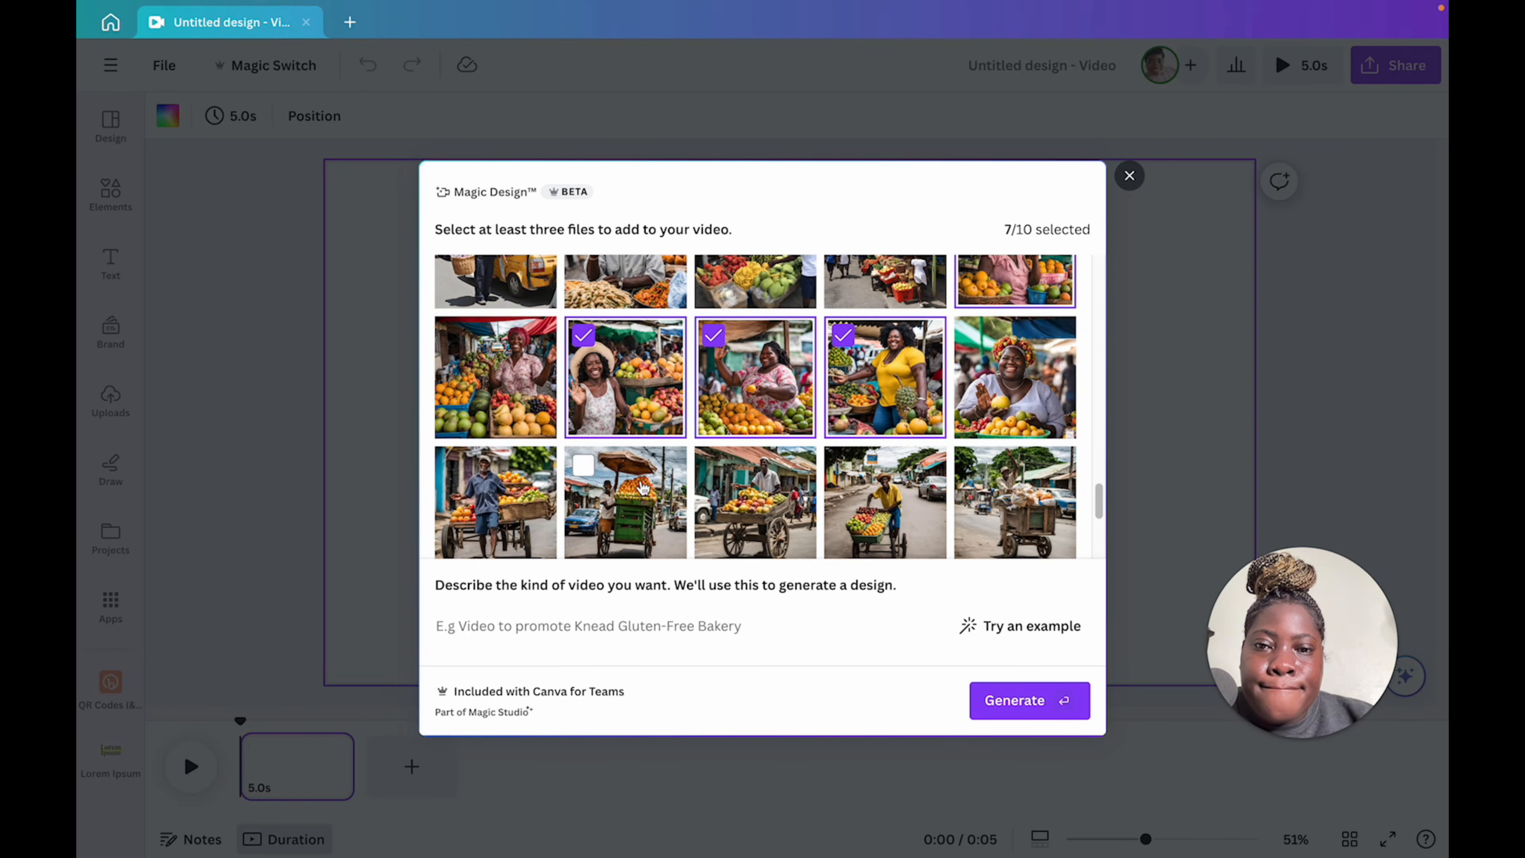
# Step: Add the orange-laden green cart, the fruit cart beside it and an aerial city view to reach ten selected photos
pyautogui.click(630, 480)
pyautogui.click(736, 462)
pyautogui.scroll(-4, 745, 459)
pyautogui.click(893, 394)
pyautogui.click(655, 488)
pyautogui.click(861, 382)
pyautogui.click(861, 381)
pyautogui.scroll(2, 852, 384)
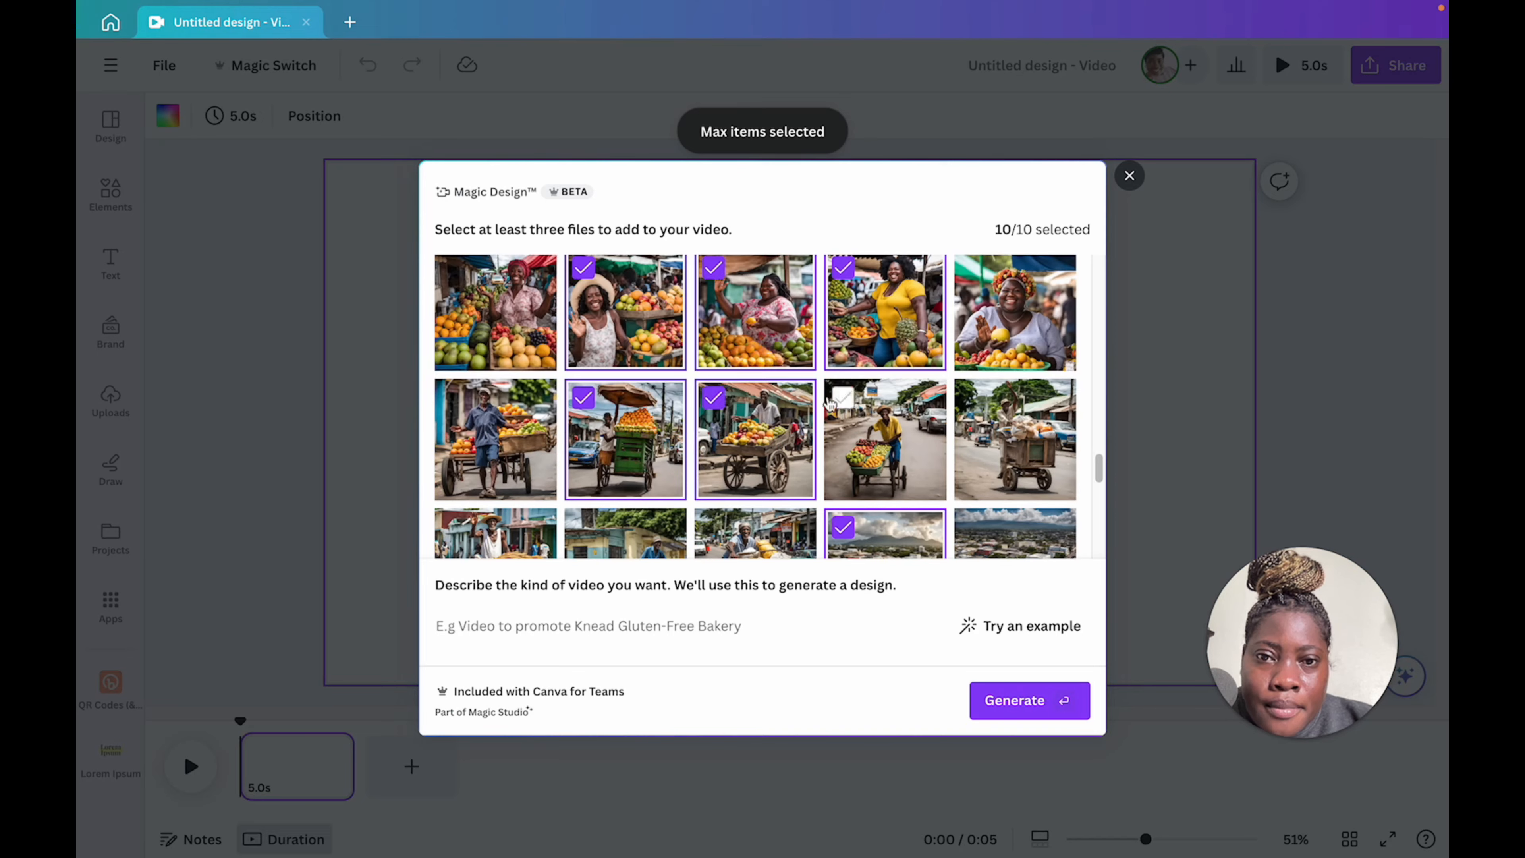
# Step: Swap the fruit cart photo next to the green orange cart for a second aerial city photo, keeping ten selected
pyautogui.click(726, 411)
pyautogui.scroll(-2, 708, 421)
pyautogui.click(504, 523)
pyautogui.scroll(7, 1078, 342)
pyautogui.scroll(-7, 1073, 351)
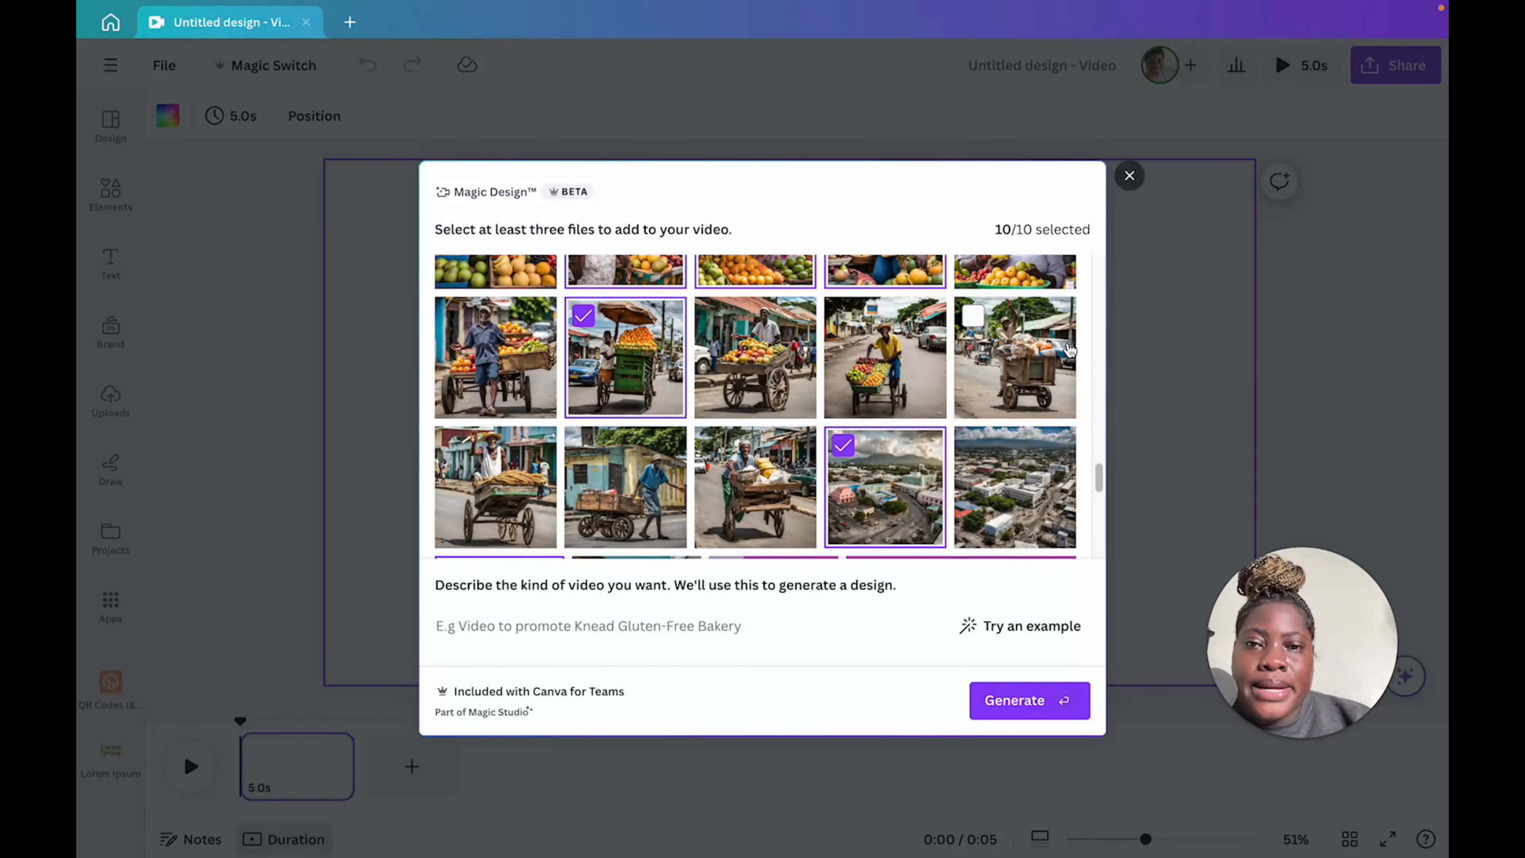
pyautogui.scroll(-1, 1070, 352)
pyautogui.scroll(1, 1069, 353)
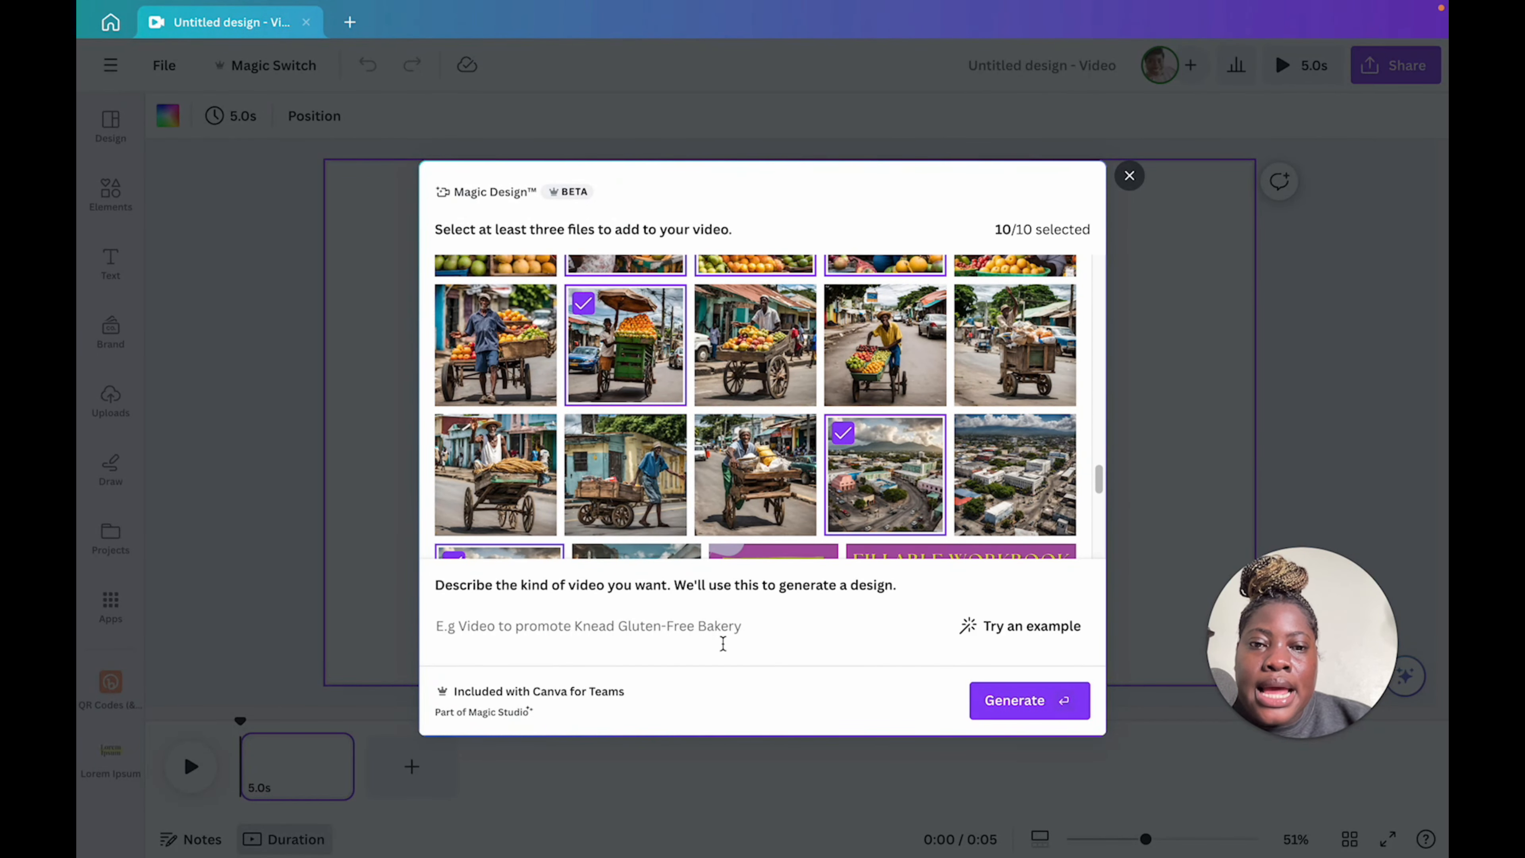
# Step: Begin the video description with "tell me a story about market vendors in kingston"
pyautogui.click(726, 625)
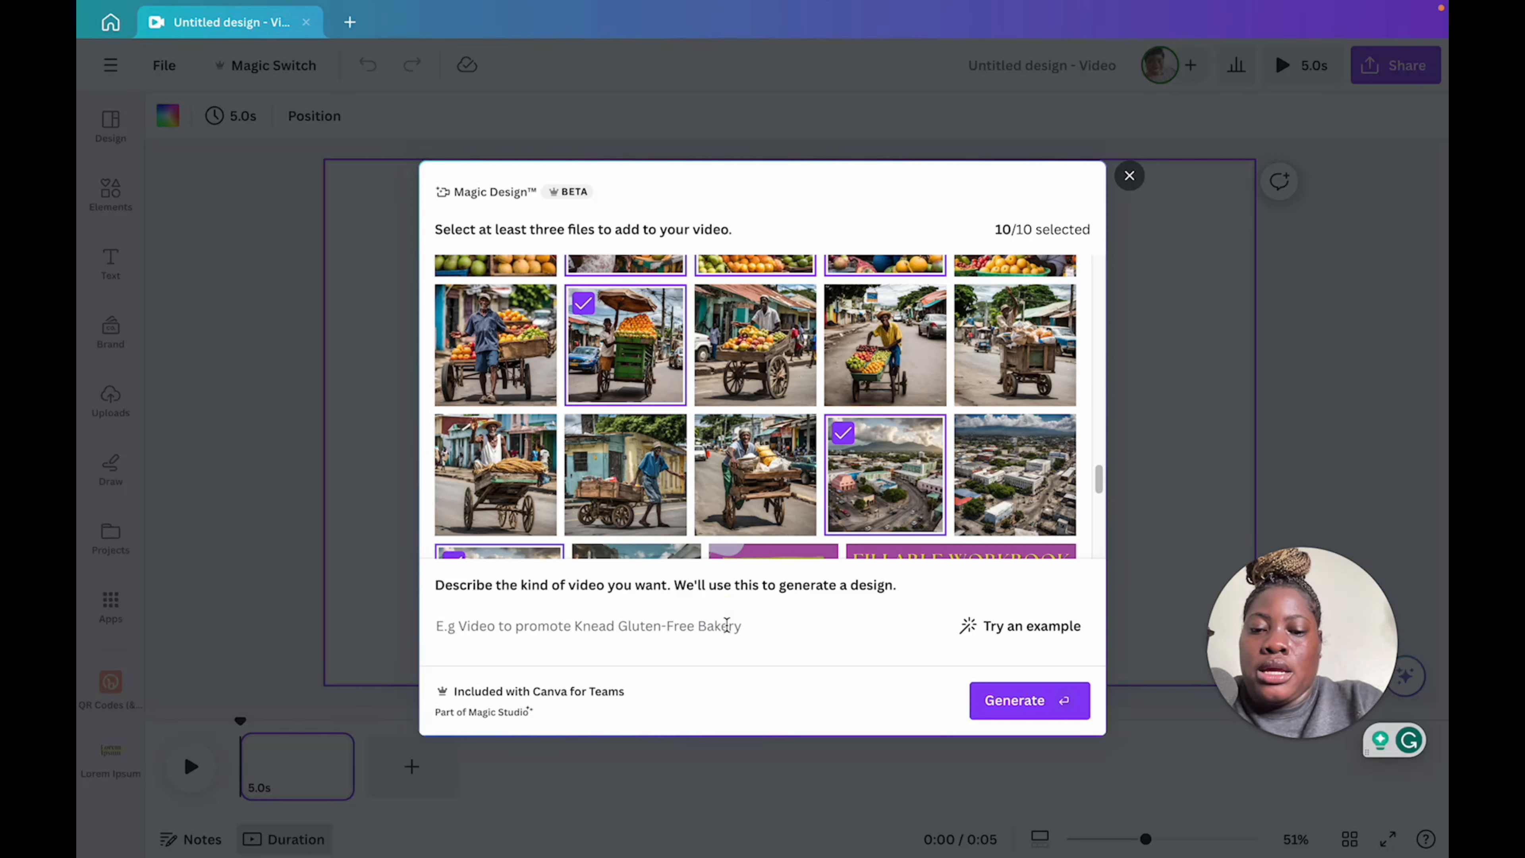
pyautogui.write('tel')
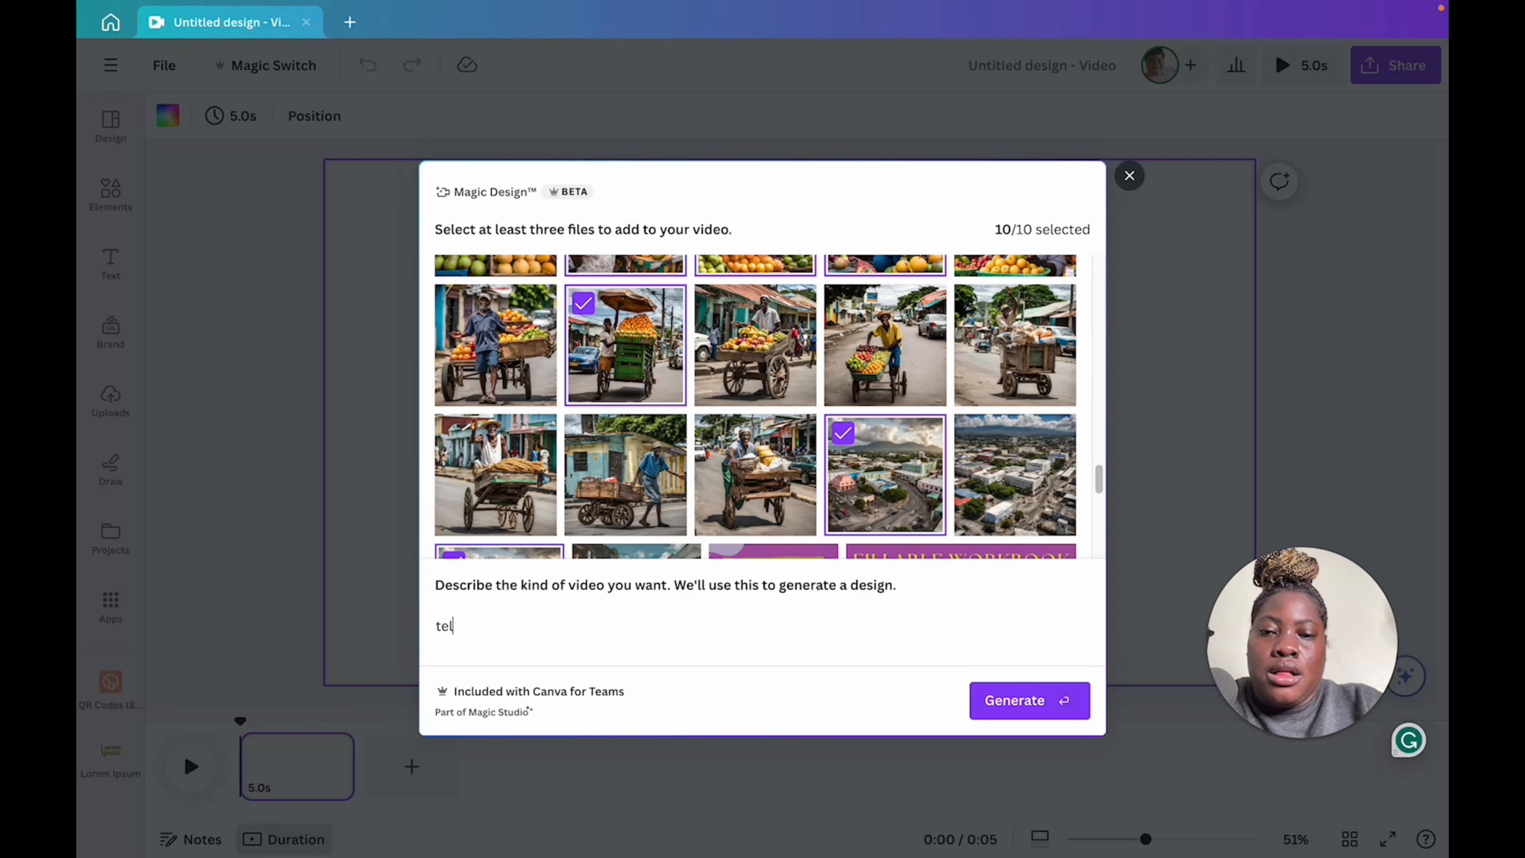
pyautogui.write('l me ')
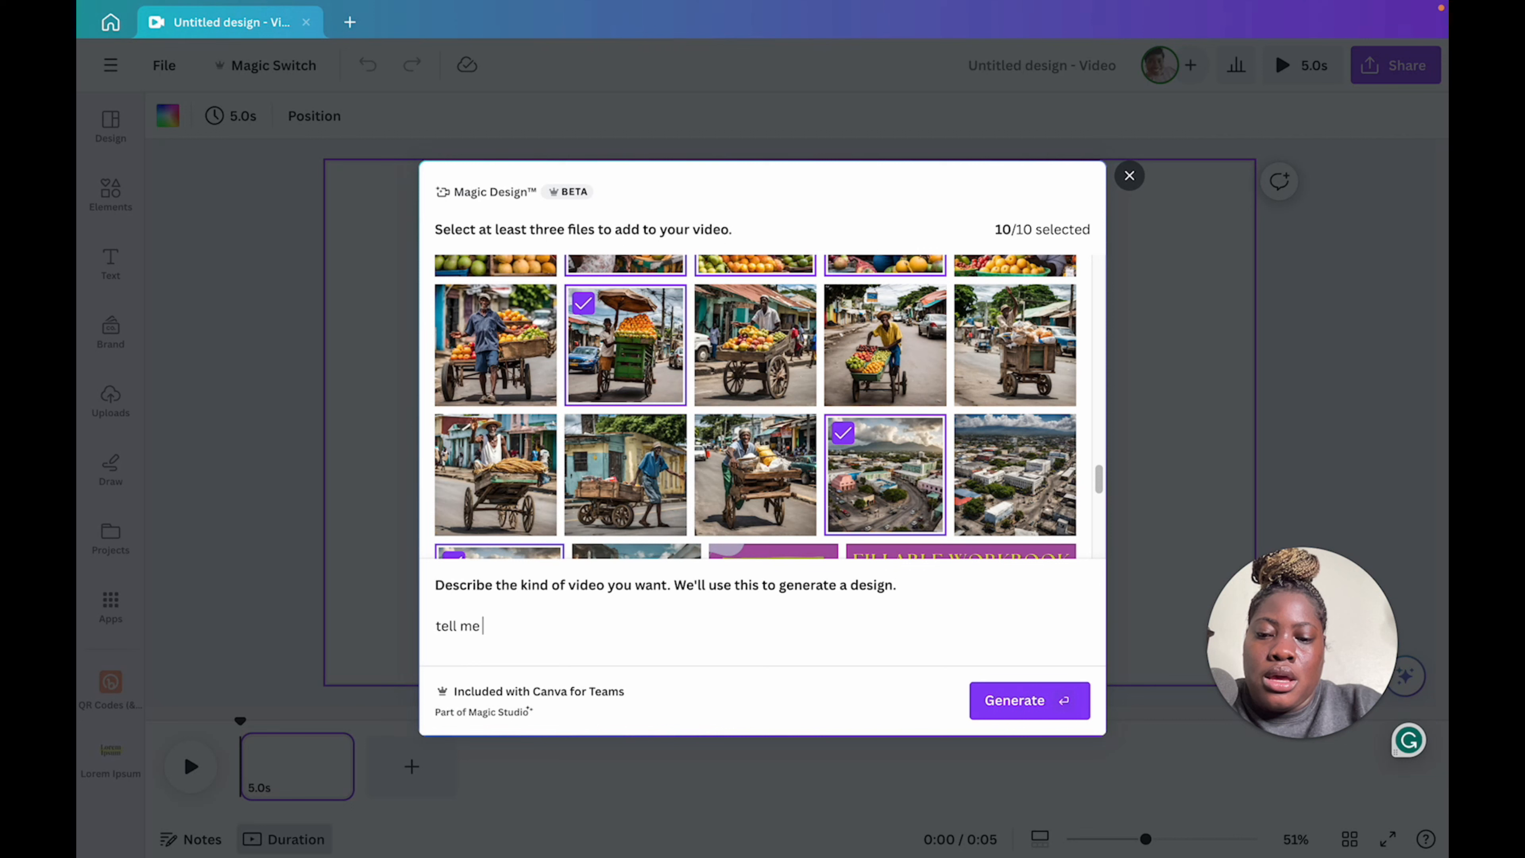
pyautogui.write('a story about ')
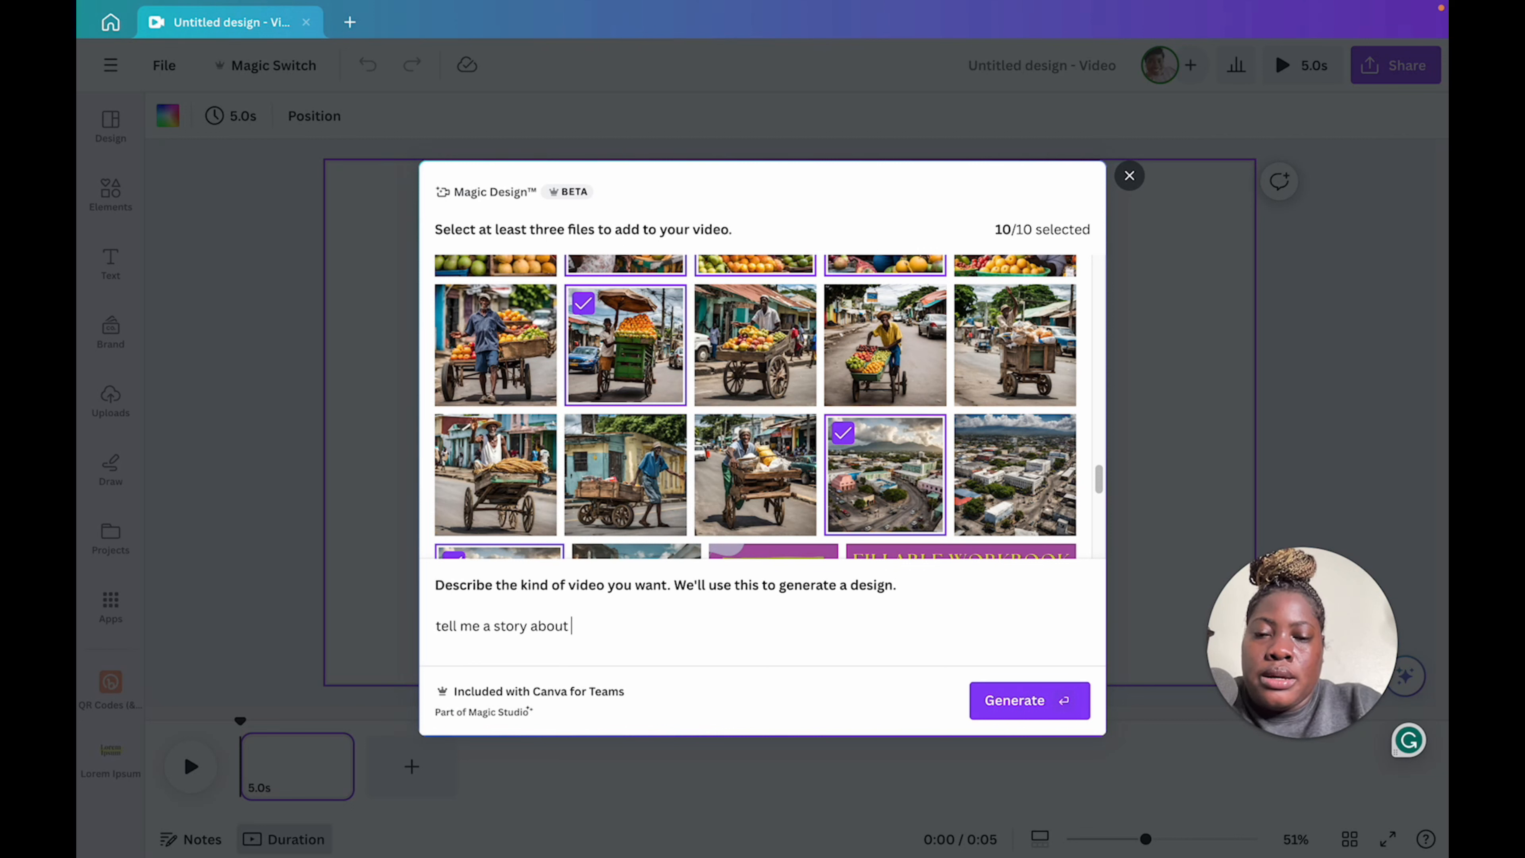
pyautogui.write('market ven')
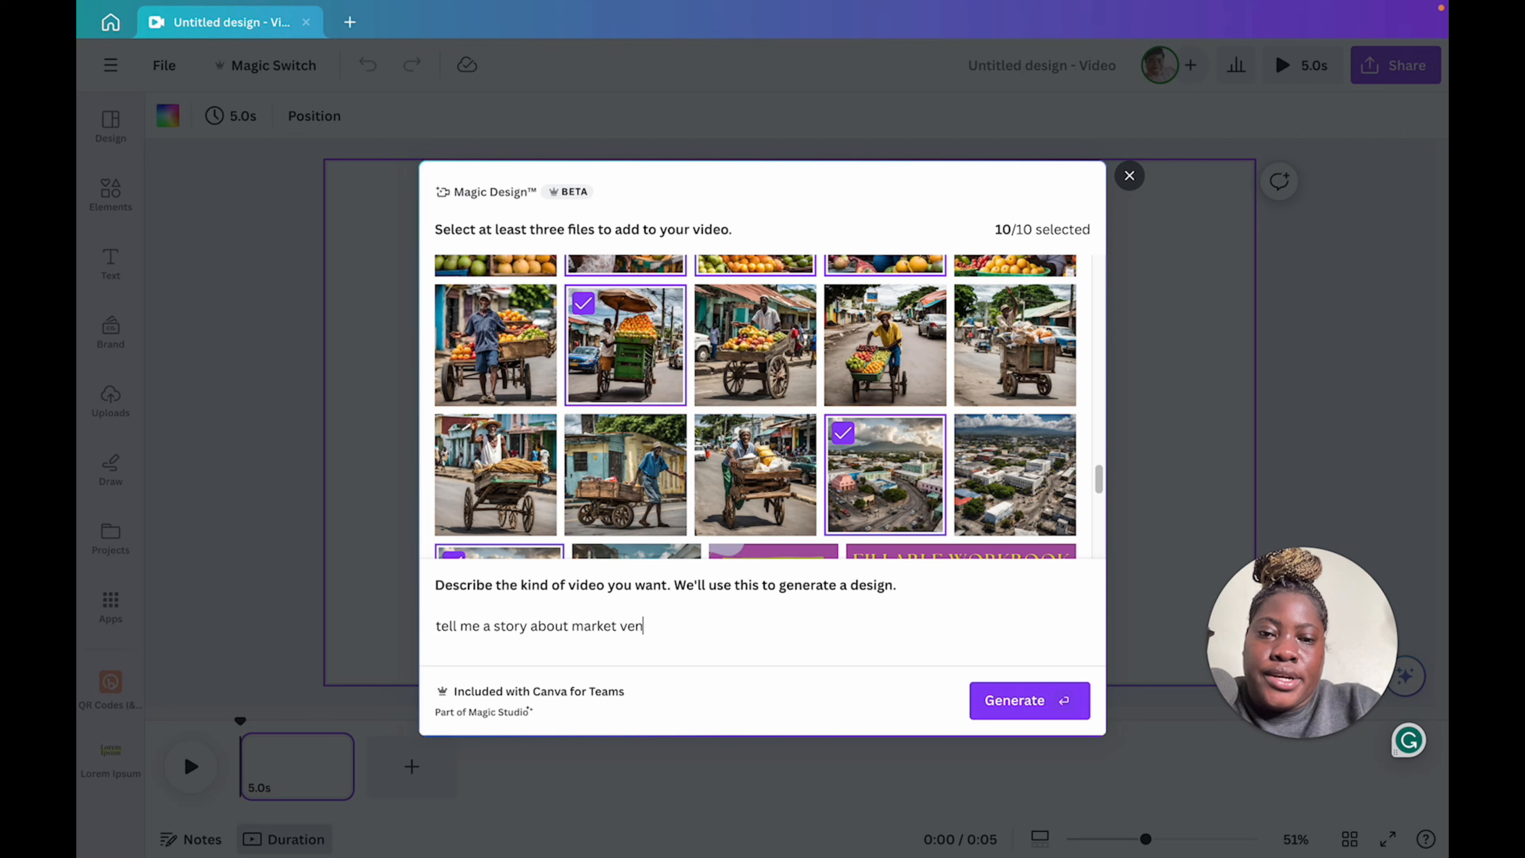
pyautogui.write('dors in ')
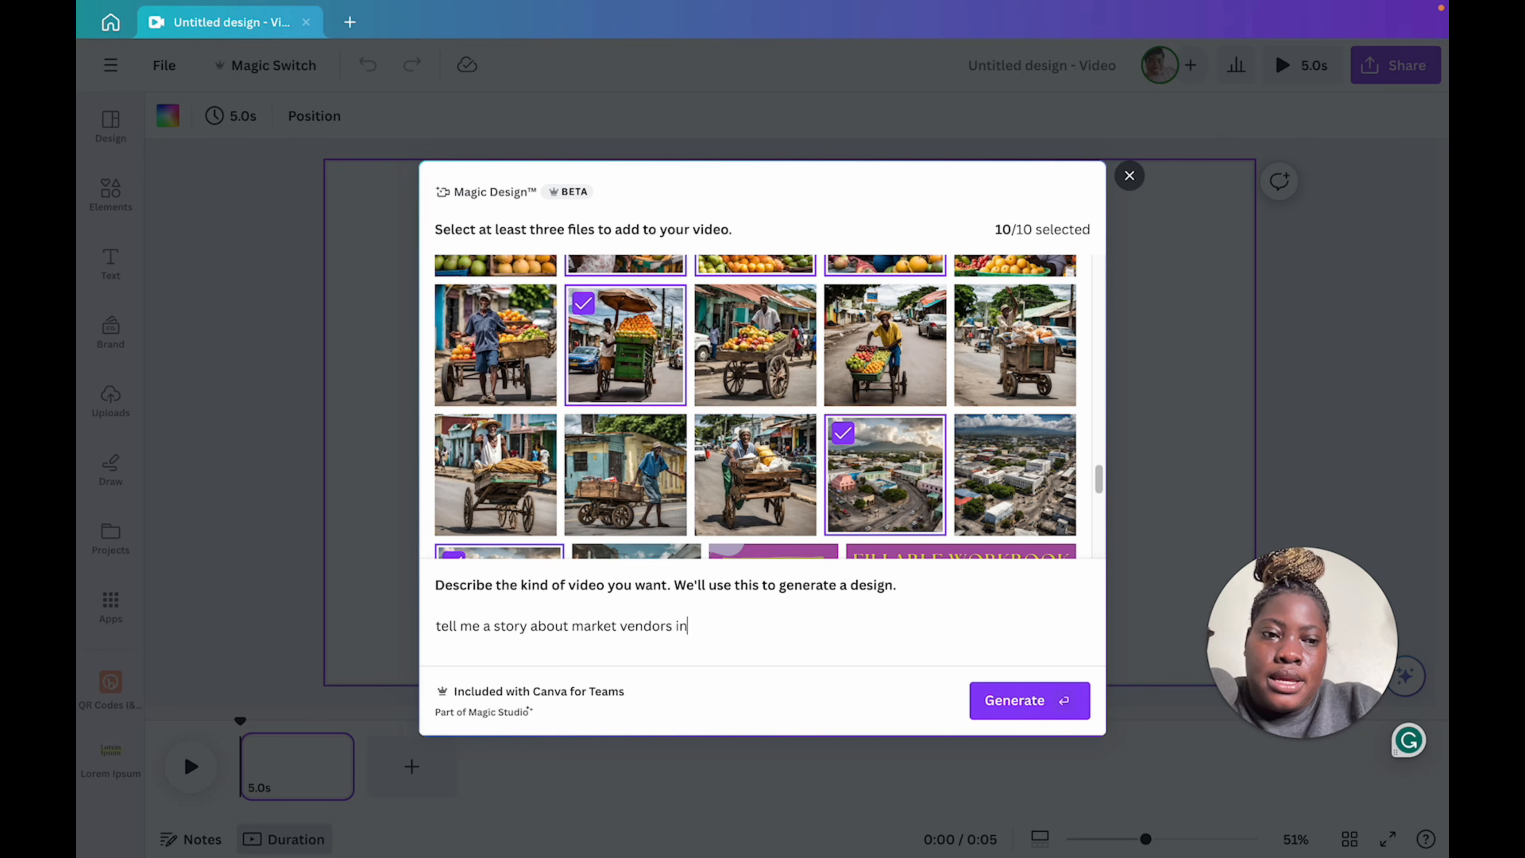
pyautogui.write('kingston')
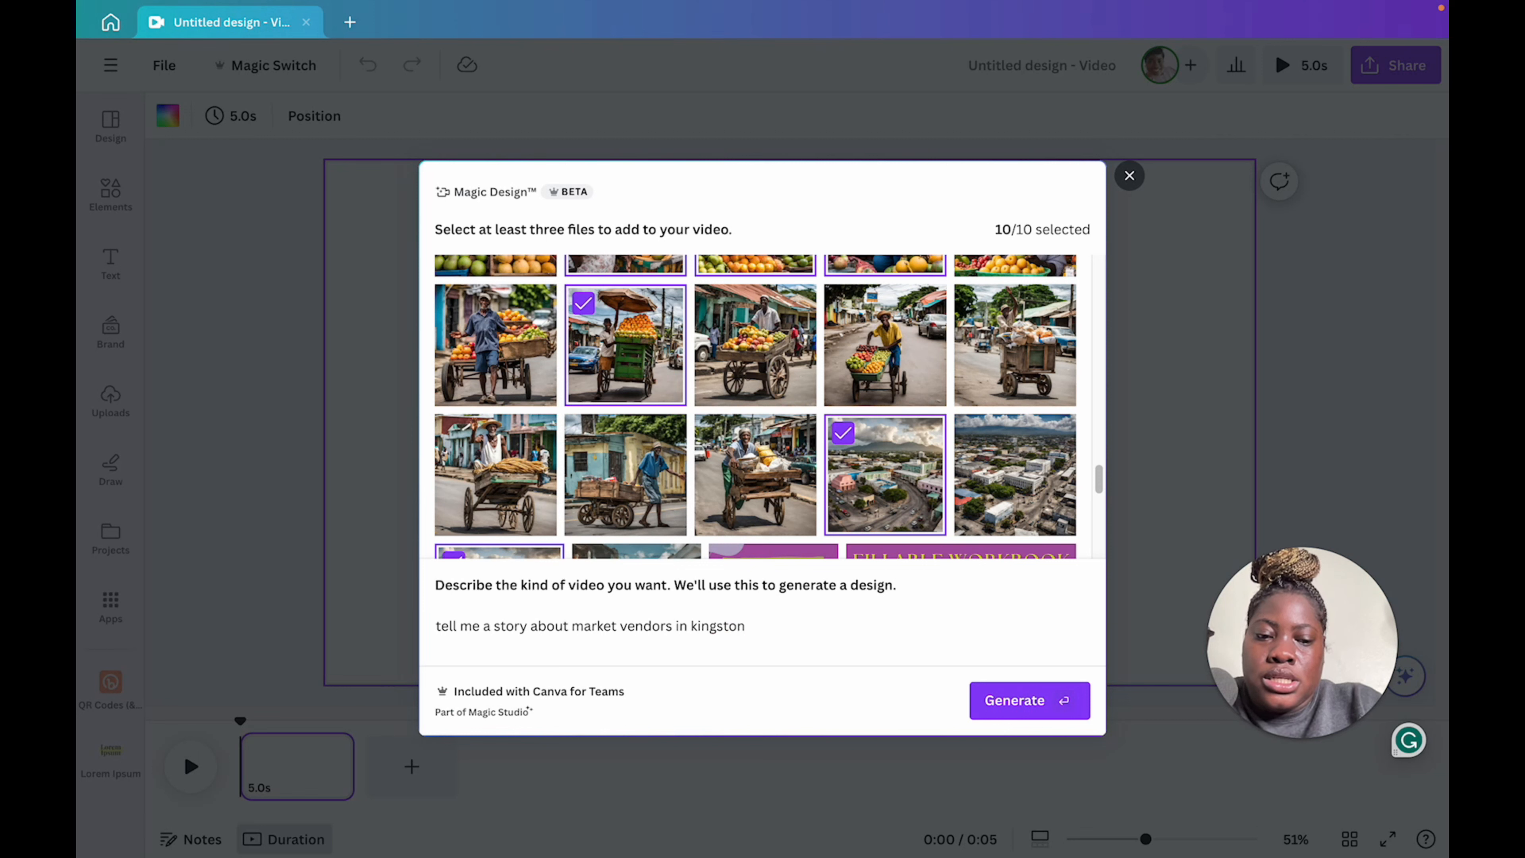
# Step: Continue the description with ", jamaica who sell fresh fruits, vegetables" and remove the cut-off ending "and prod"
pyautogui.write(', jamaica who ')
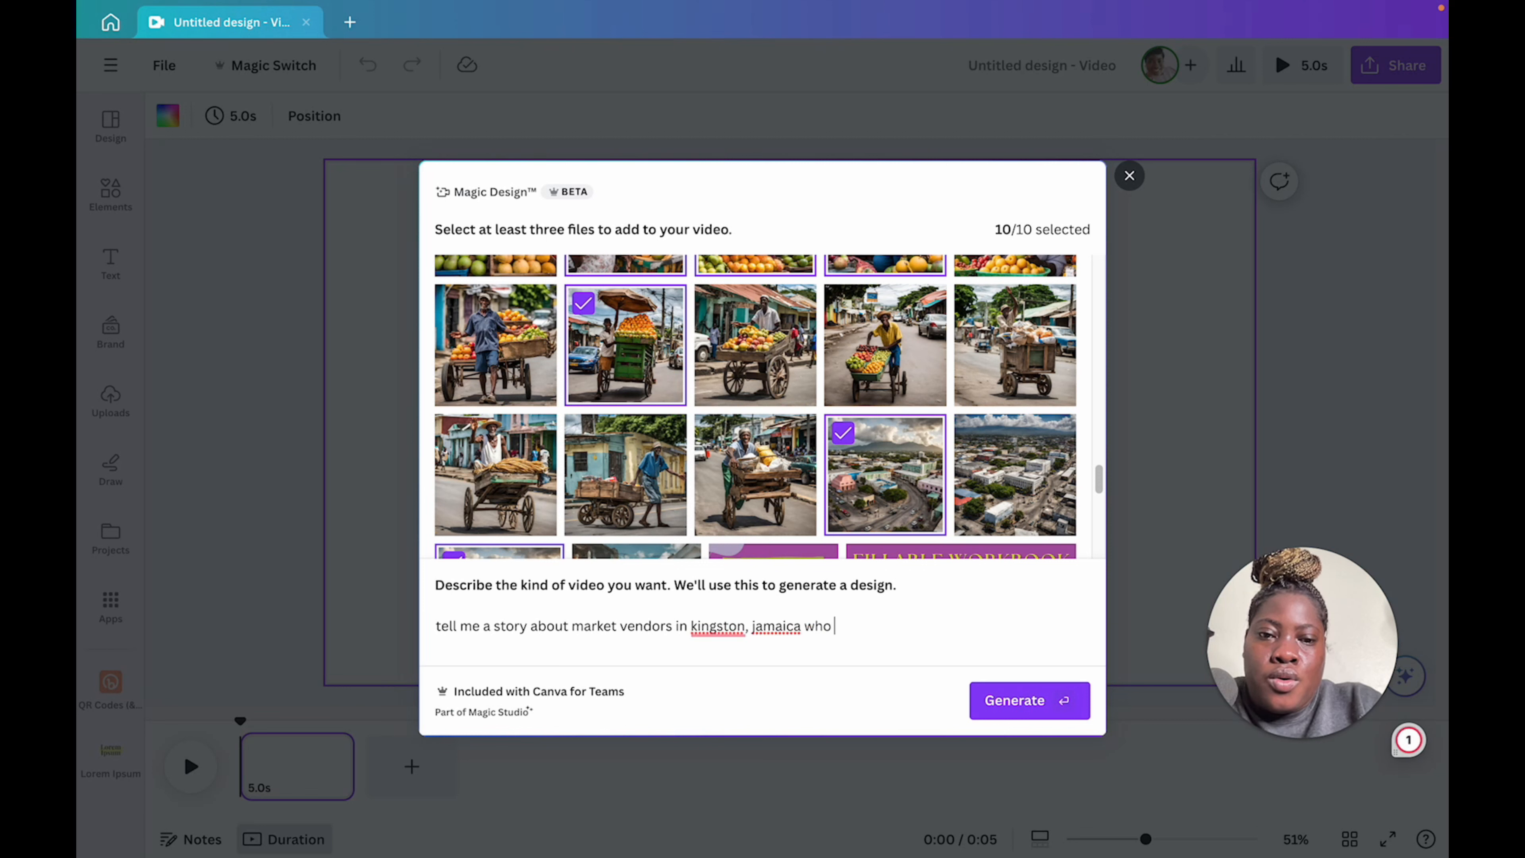
pyautogui.write('sell ')
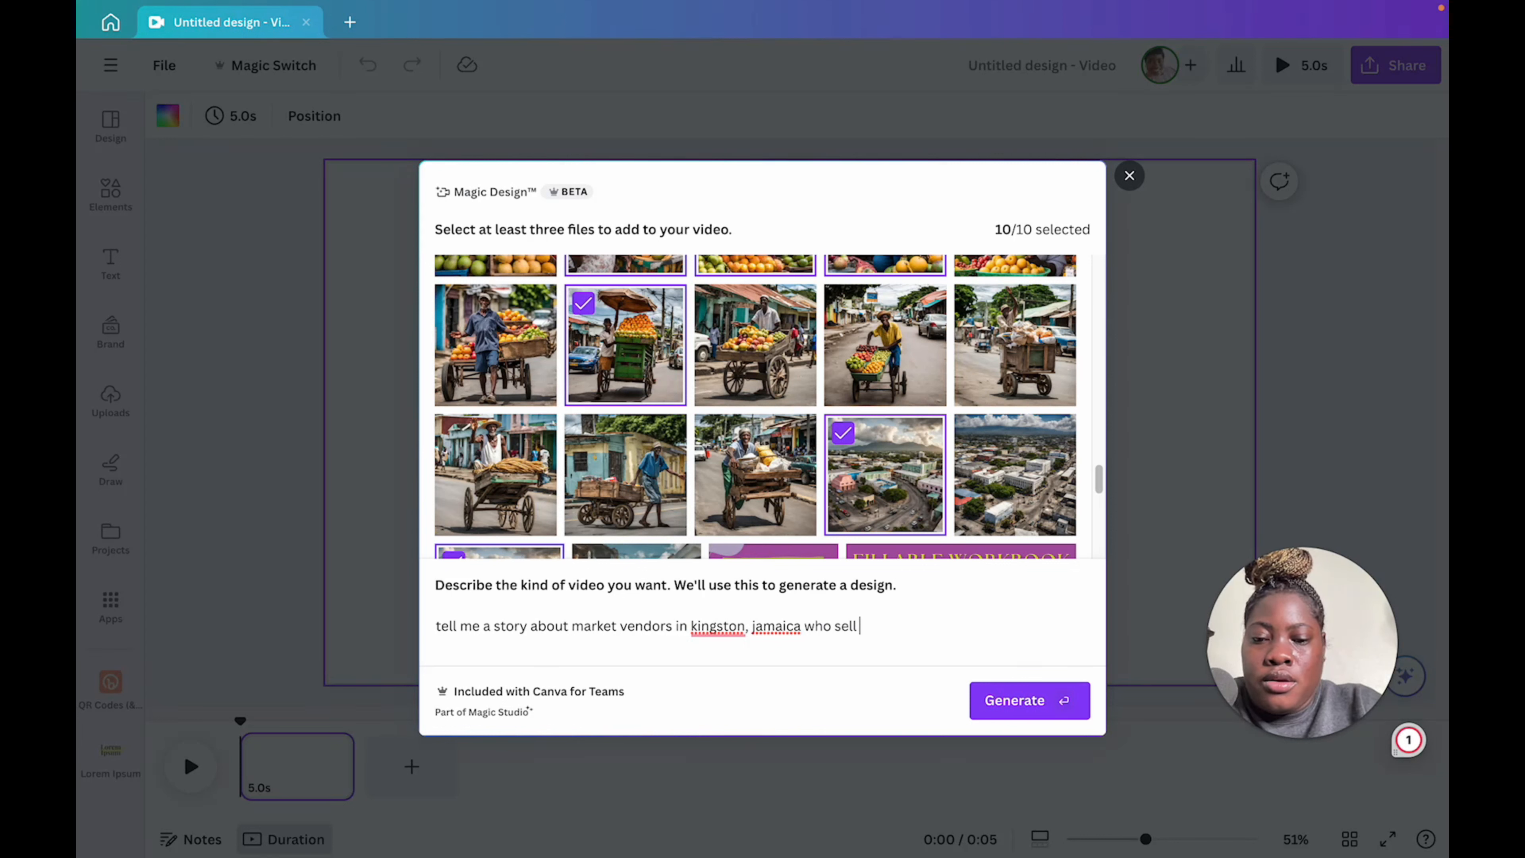
pyautogui.write('fresh fruits')
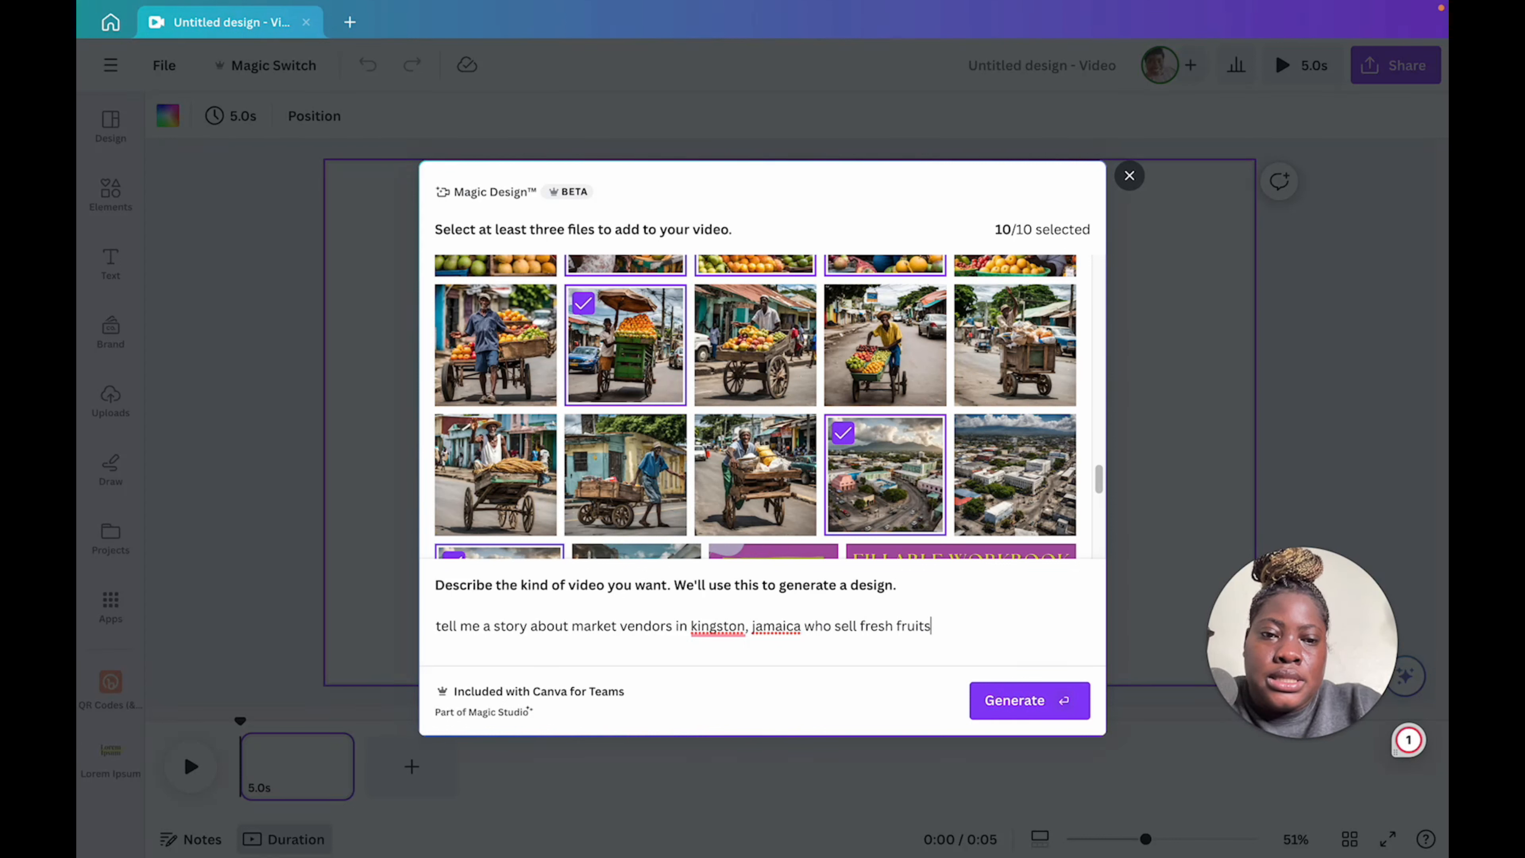
pyautogui.write(', vegetable')
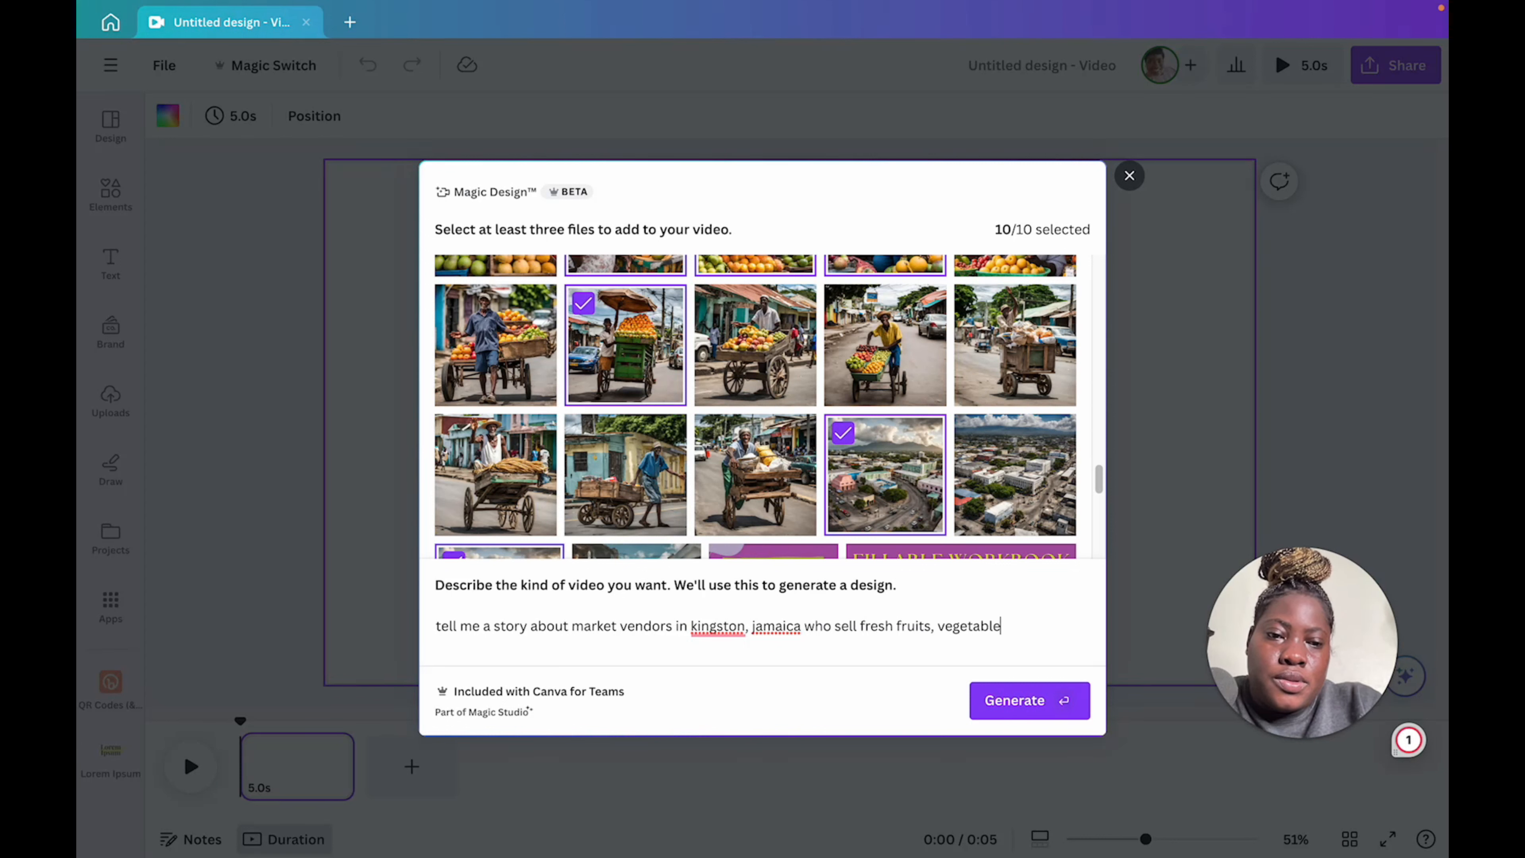
pyautogui.write('s and rod')
pyautogui.press('BackSpace')
pyautogui.press('BackSpace')
pyautogui.press('BackSpace')
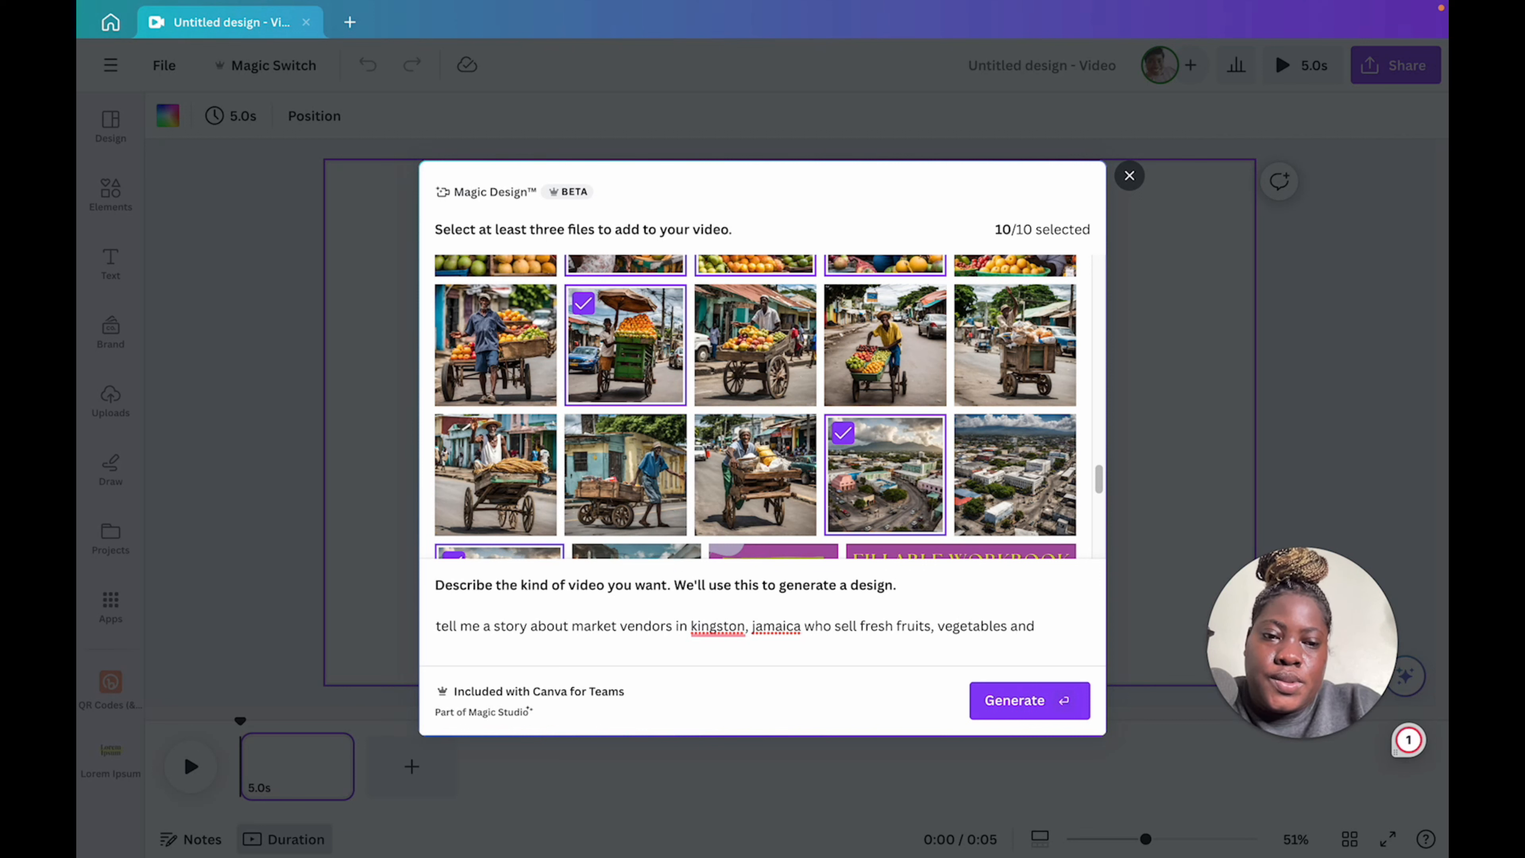
pyautogui.write('prdo')
pyautogui.press('BackSpace')
pyautogui.press('BackSpace')
pyautogui.write('od')
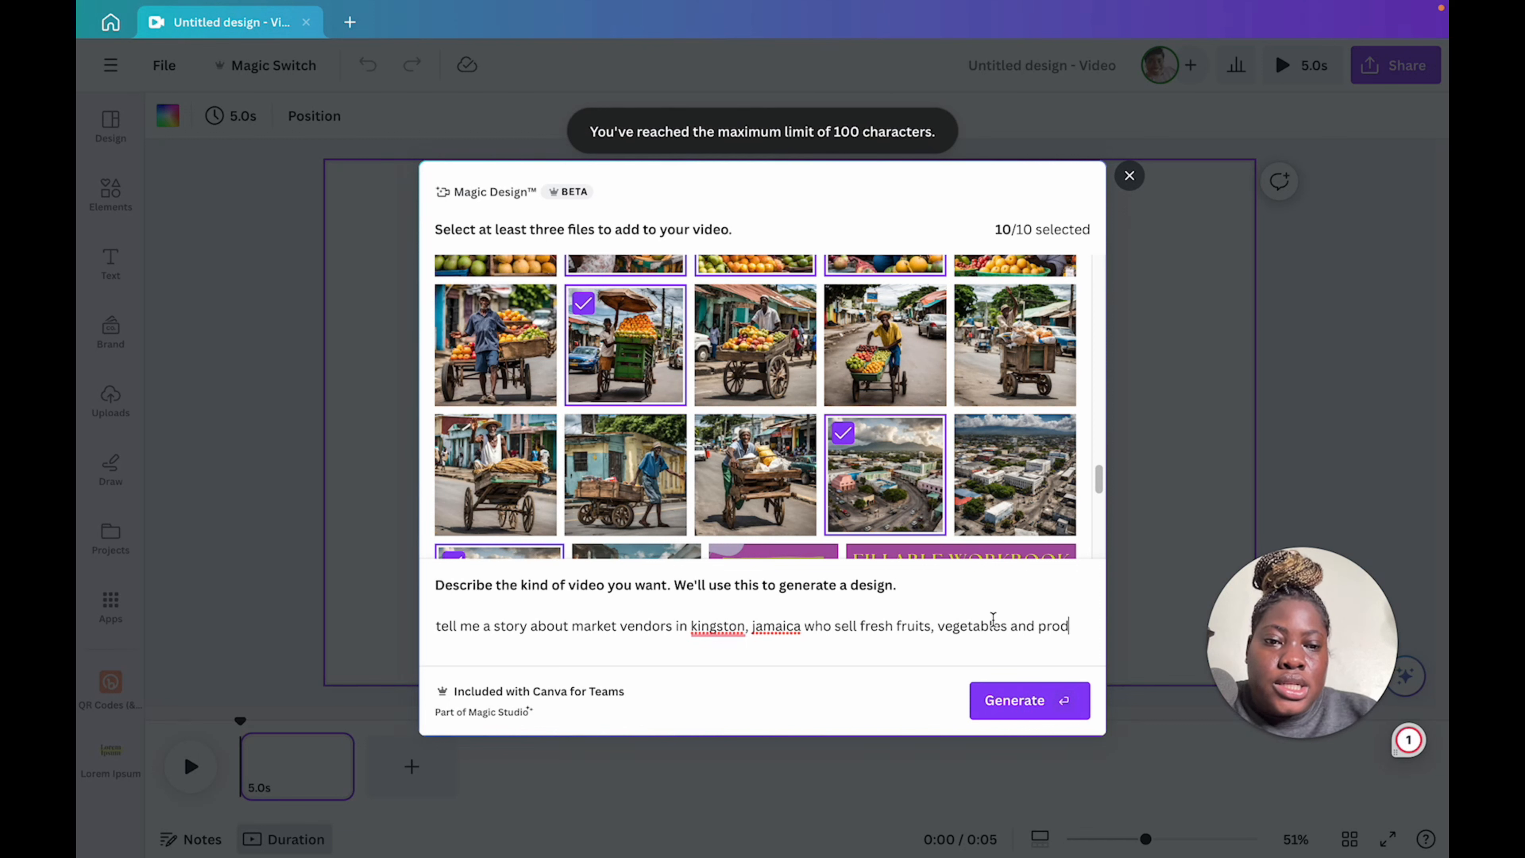
pyautogui.moveTo(1011, 627); pyautogui.dragTo(1073, 613)
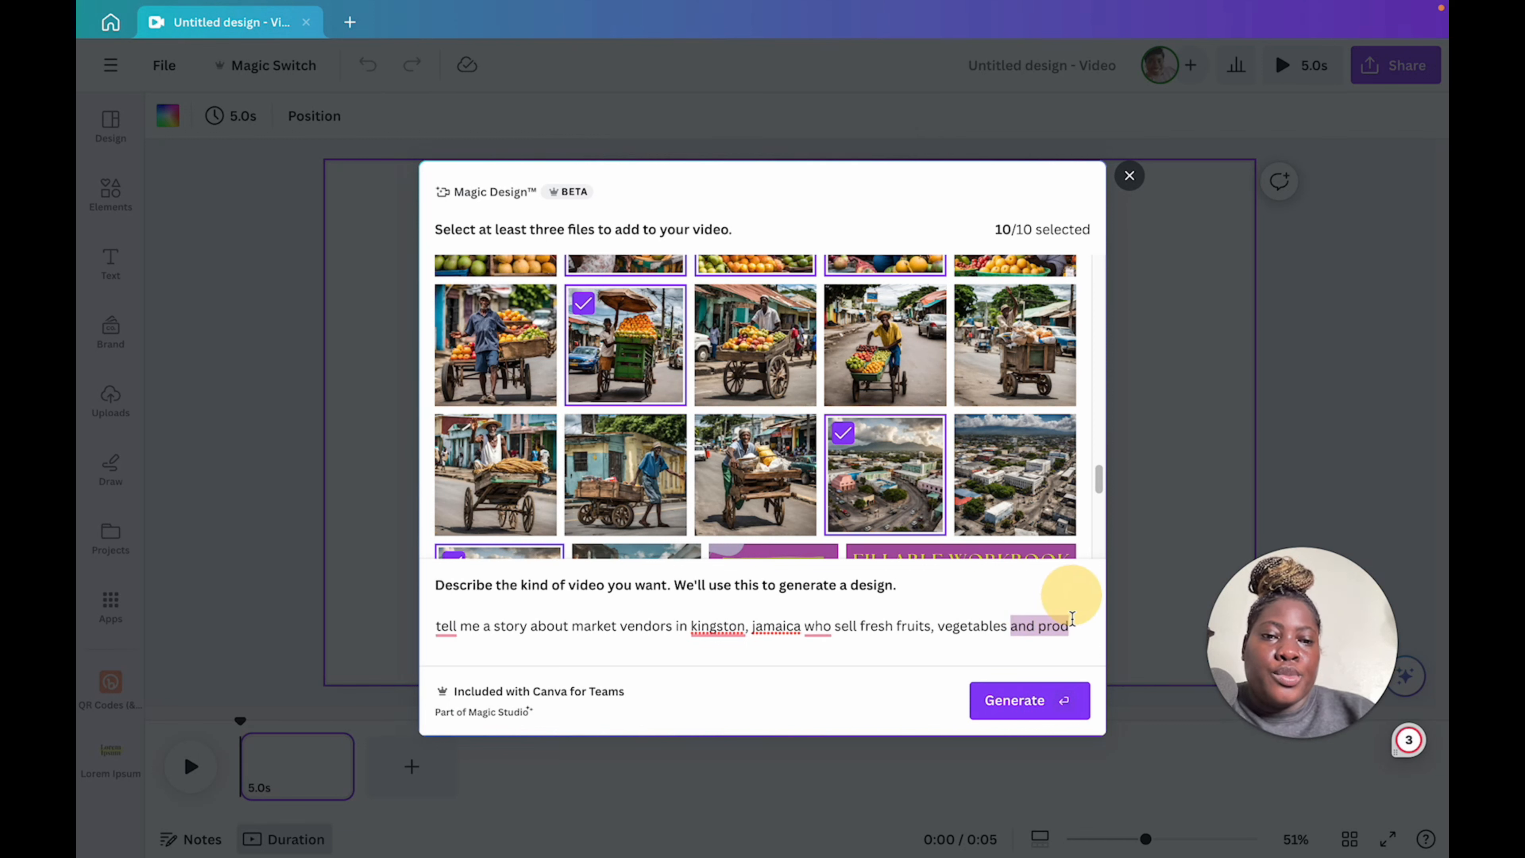
pyautogui.press('BackSpace')
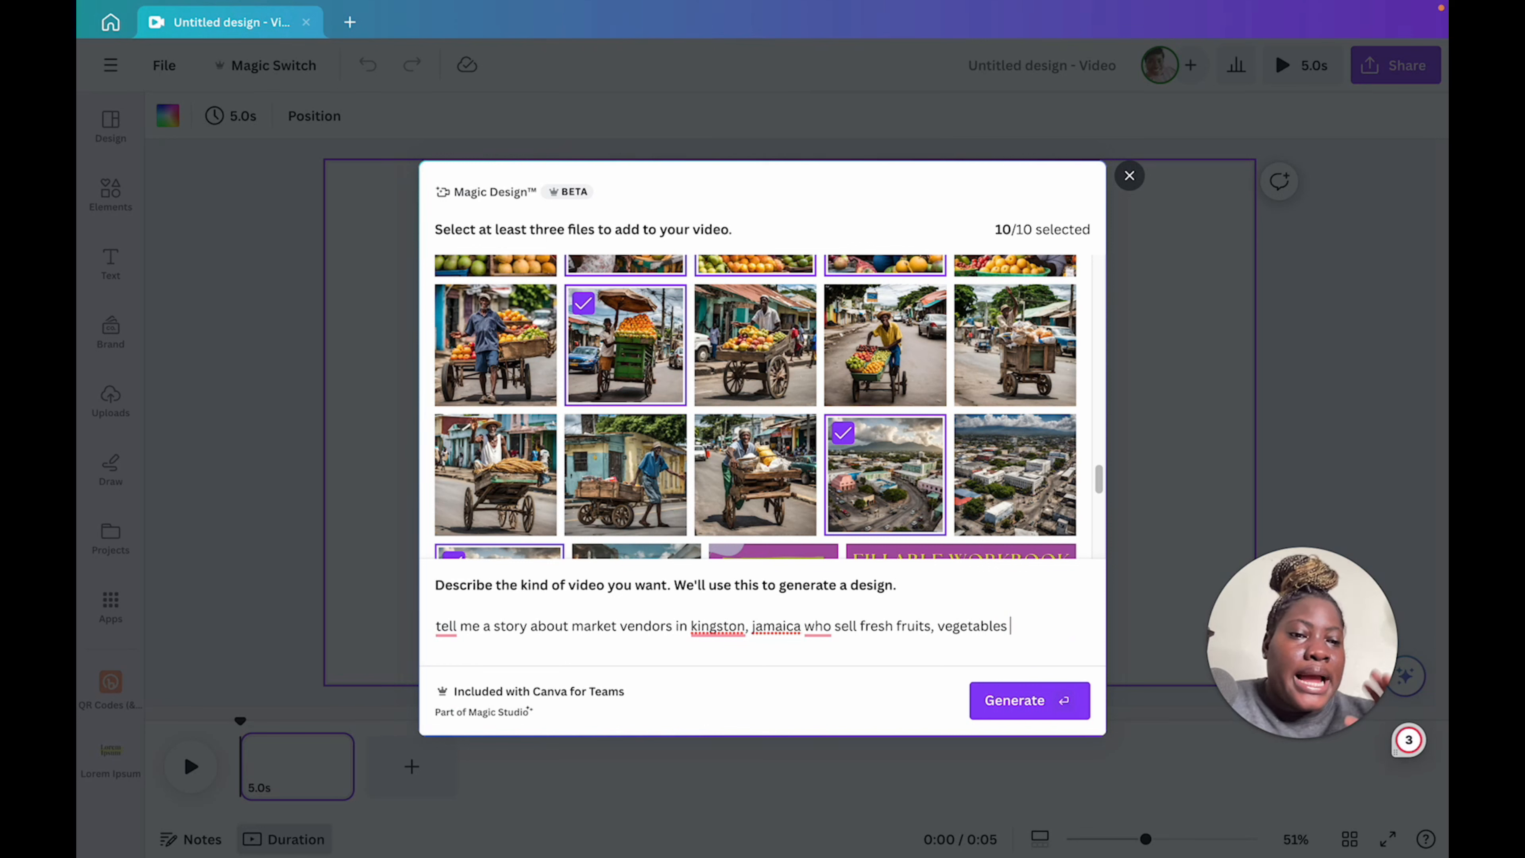
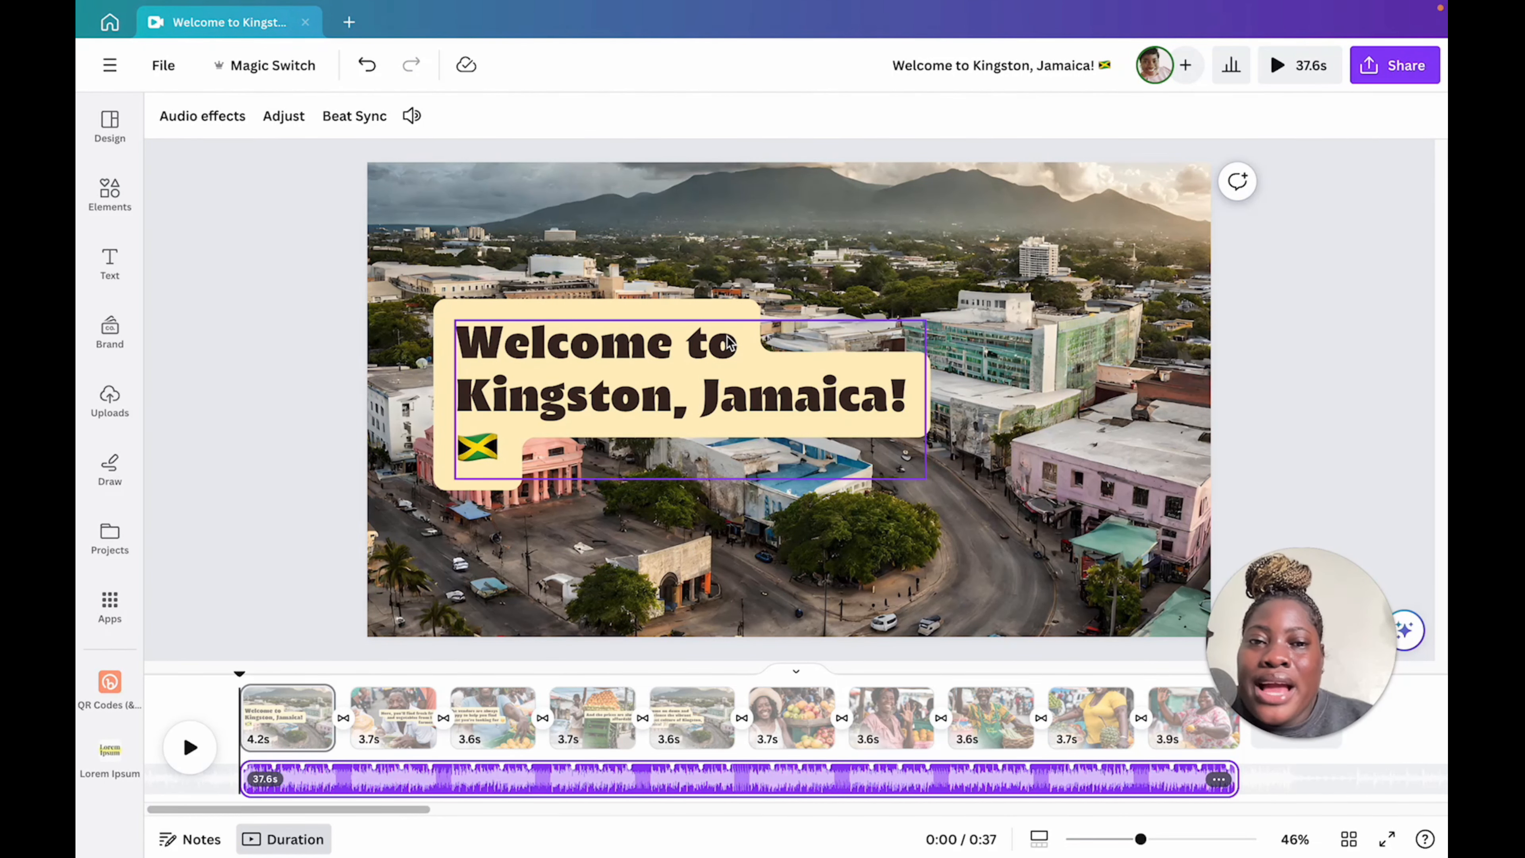
# Step: Review the images and captions on all ten pages of the generated video, returning to the first page's title text
pyautogui.click(390, 707)
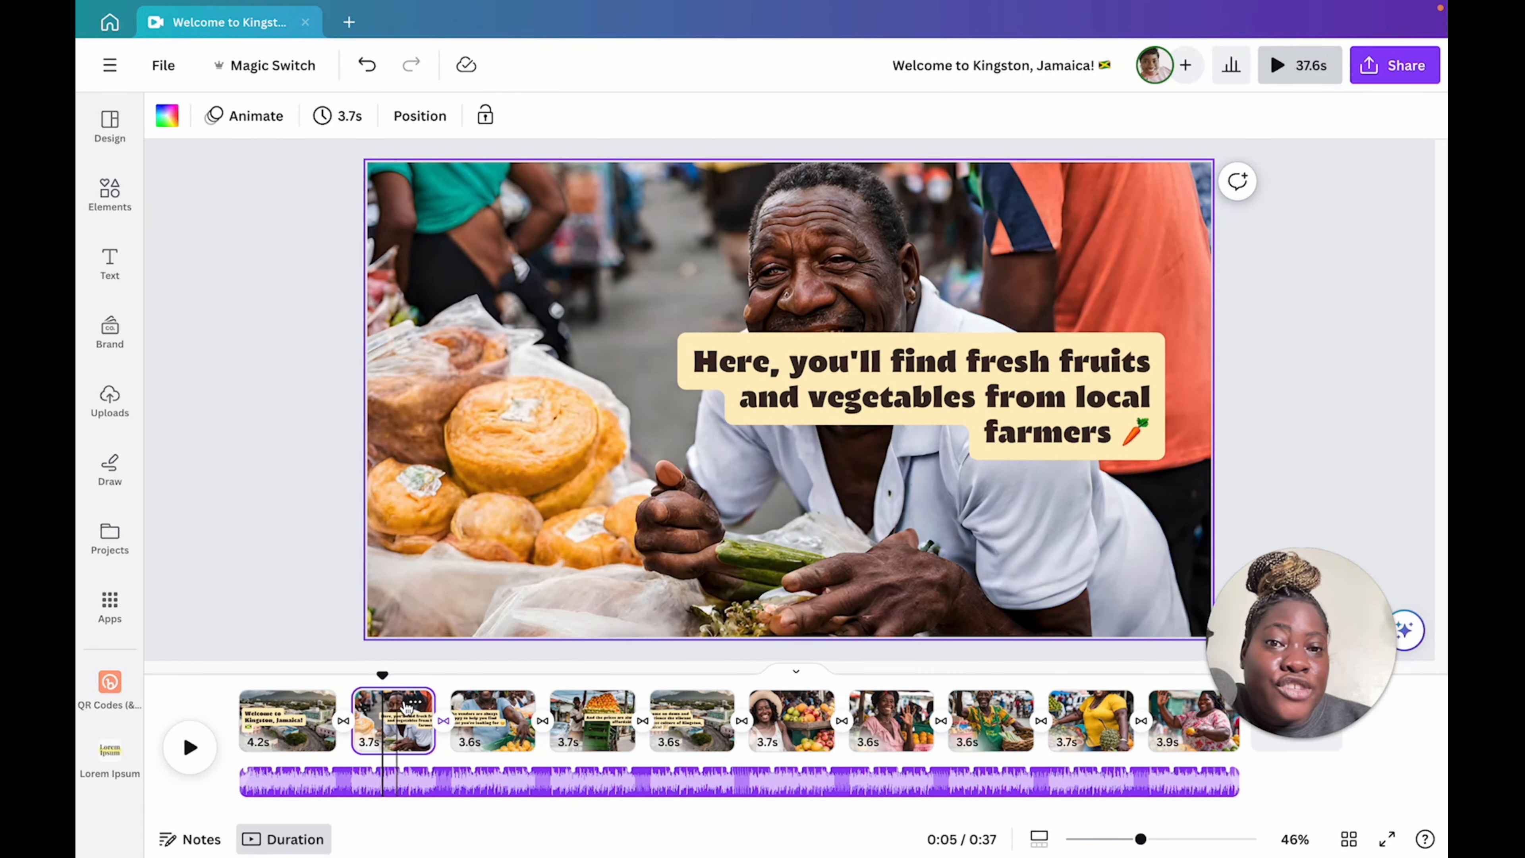
pyautogui.click(500, 715)
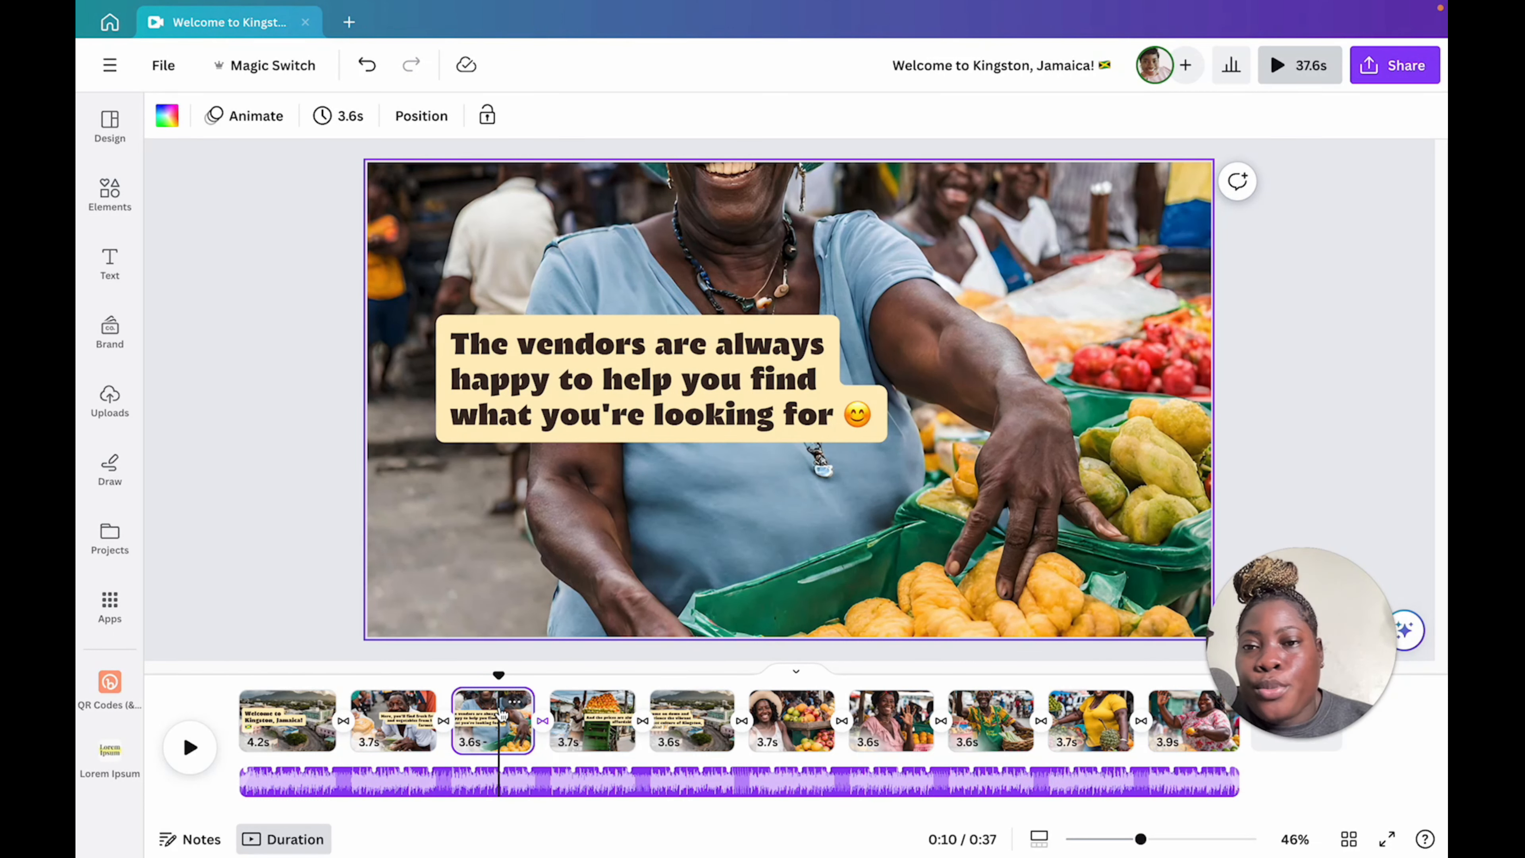
pyautogui.click(576, 721)
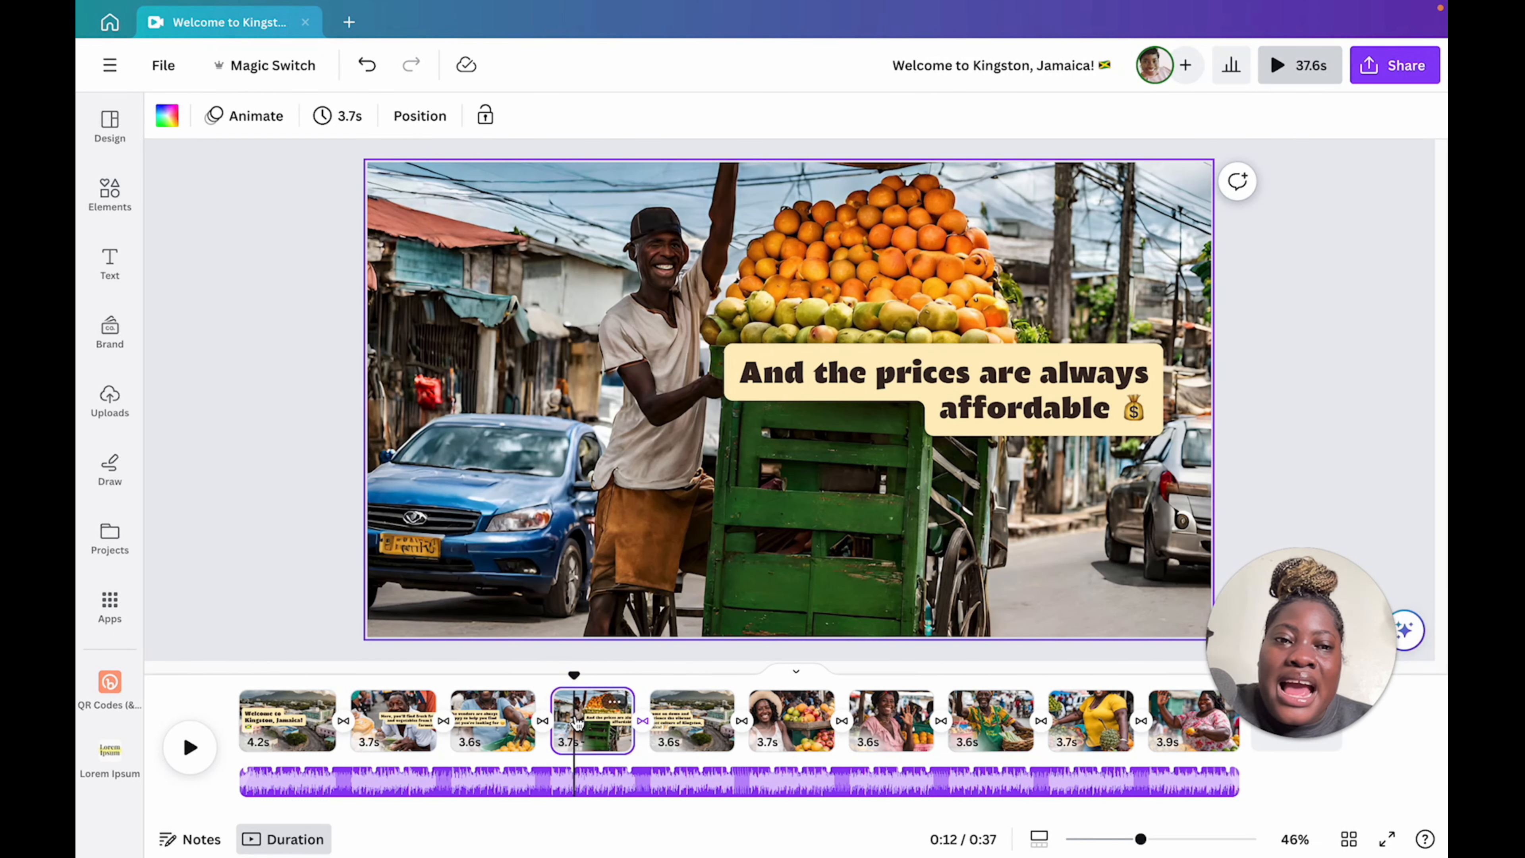
pyautogui.click(663, 712)
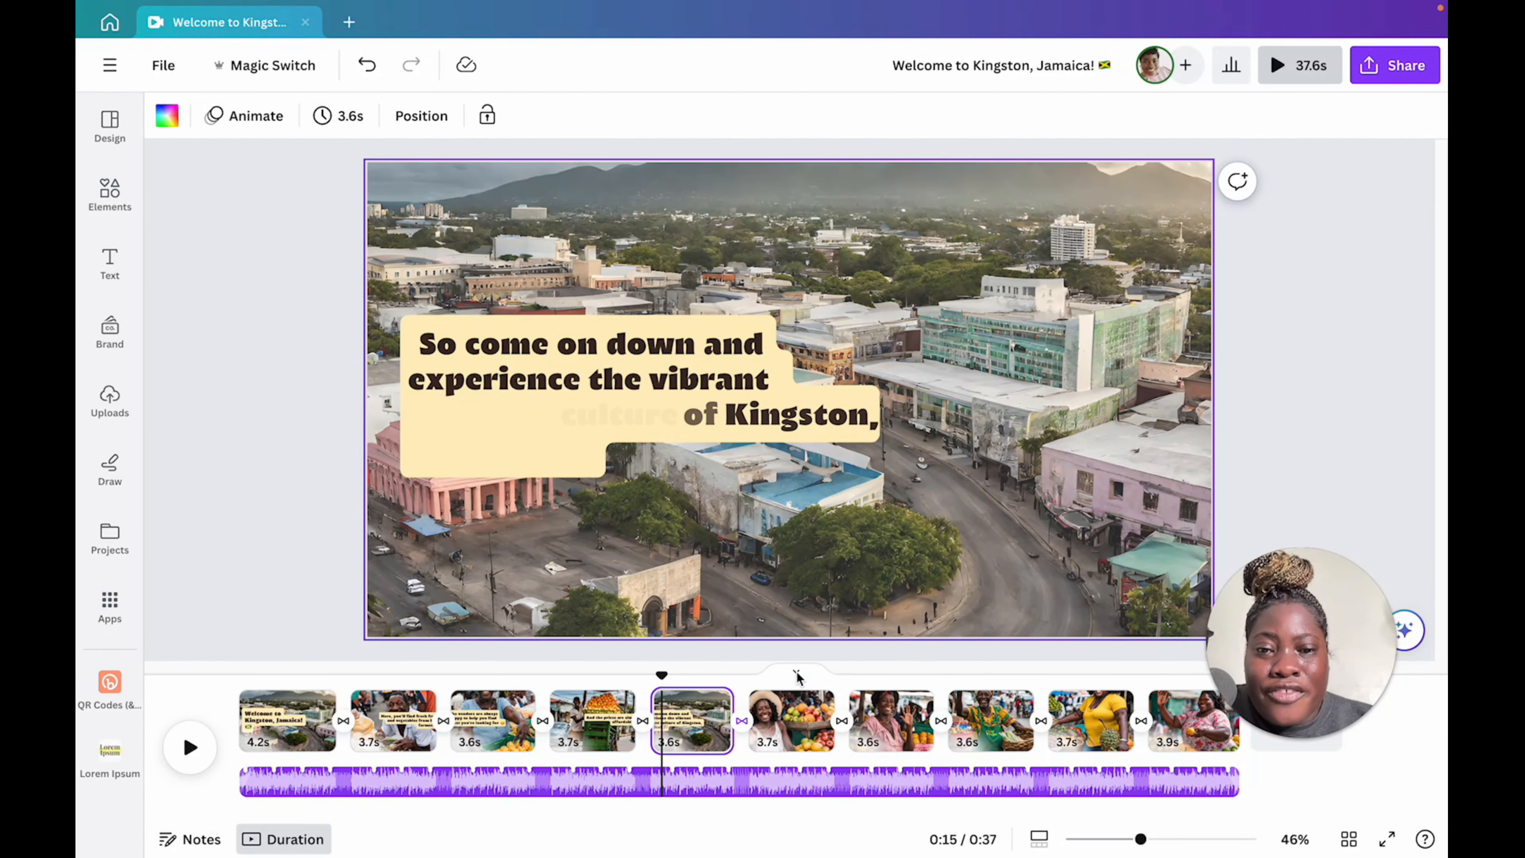
pyautogui.click(774, 711)
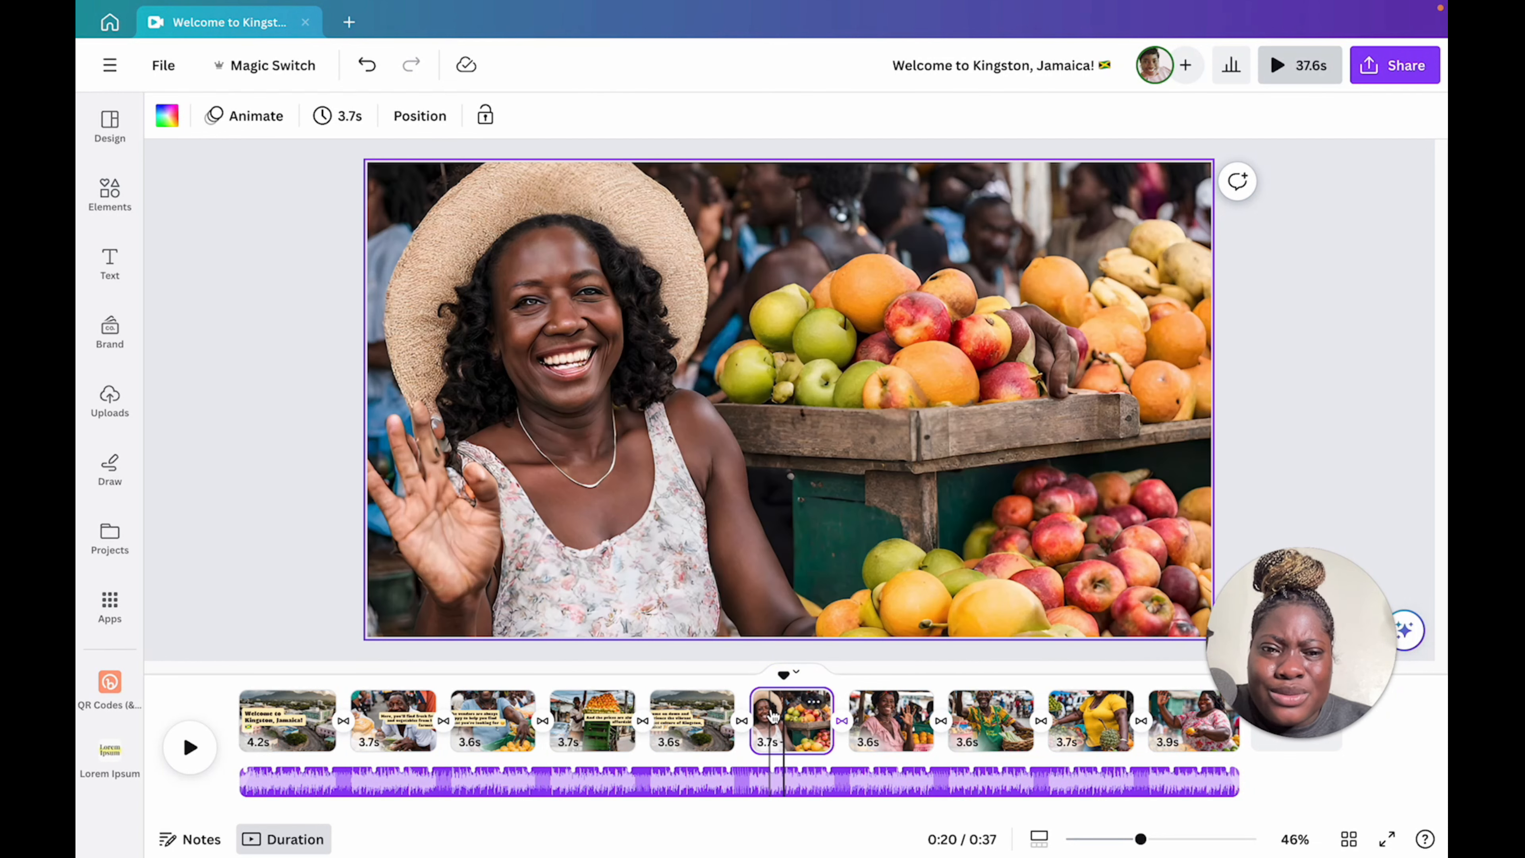
pyautogui.click(890, 716)
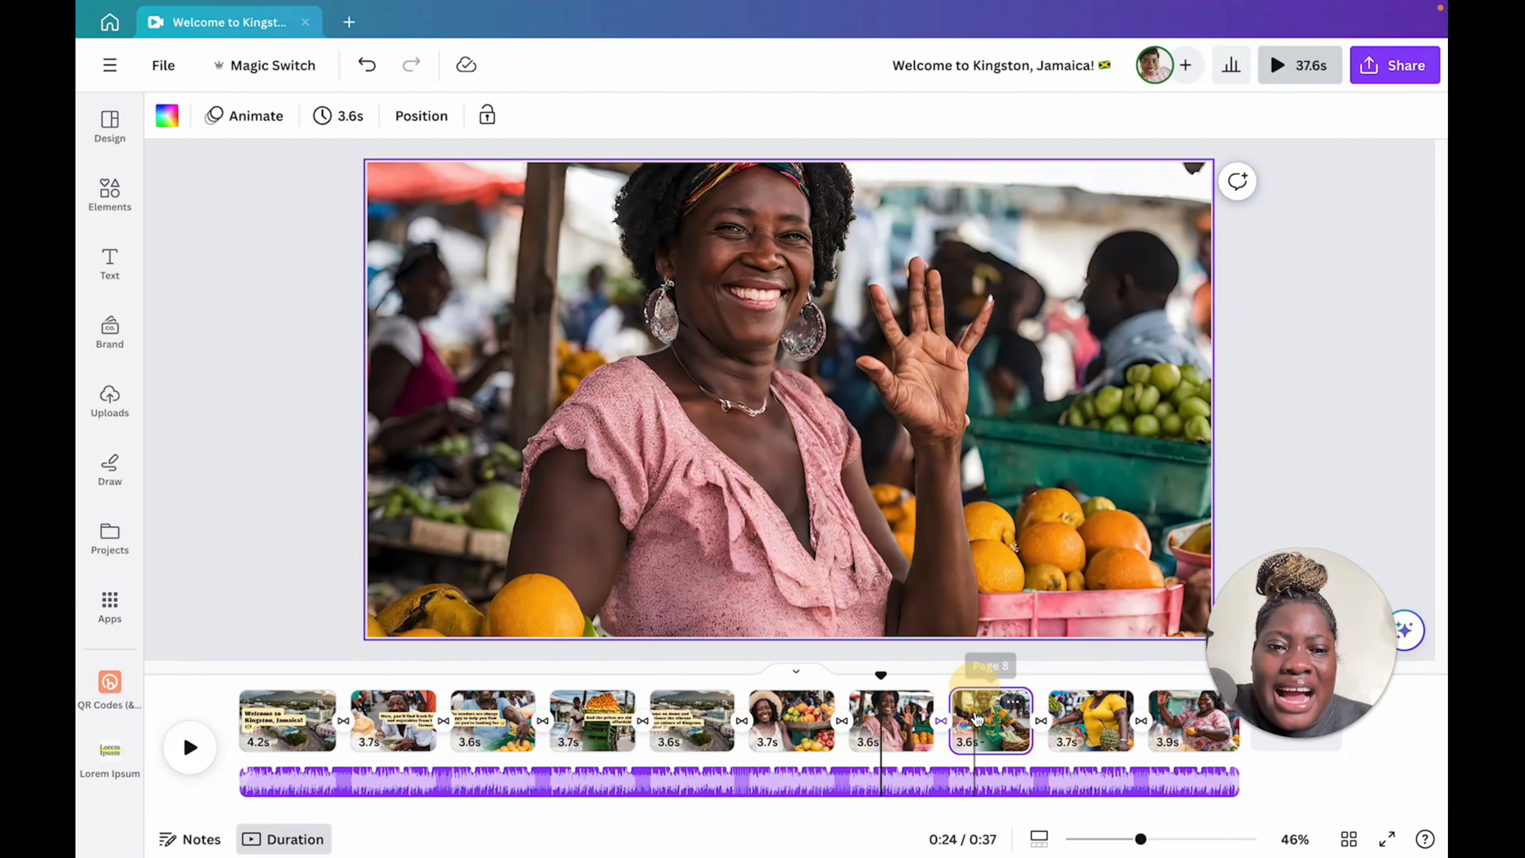
pyautogui.click(977, 719)
pyautogui.click(1089, 721)
pyautogui.click(1176, 730)
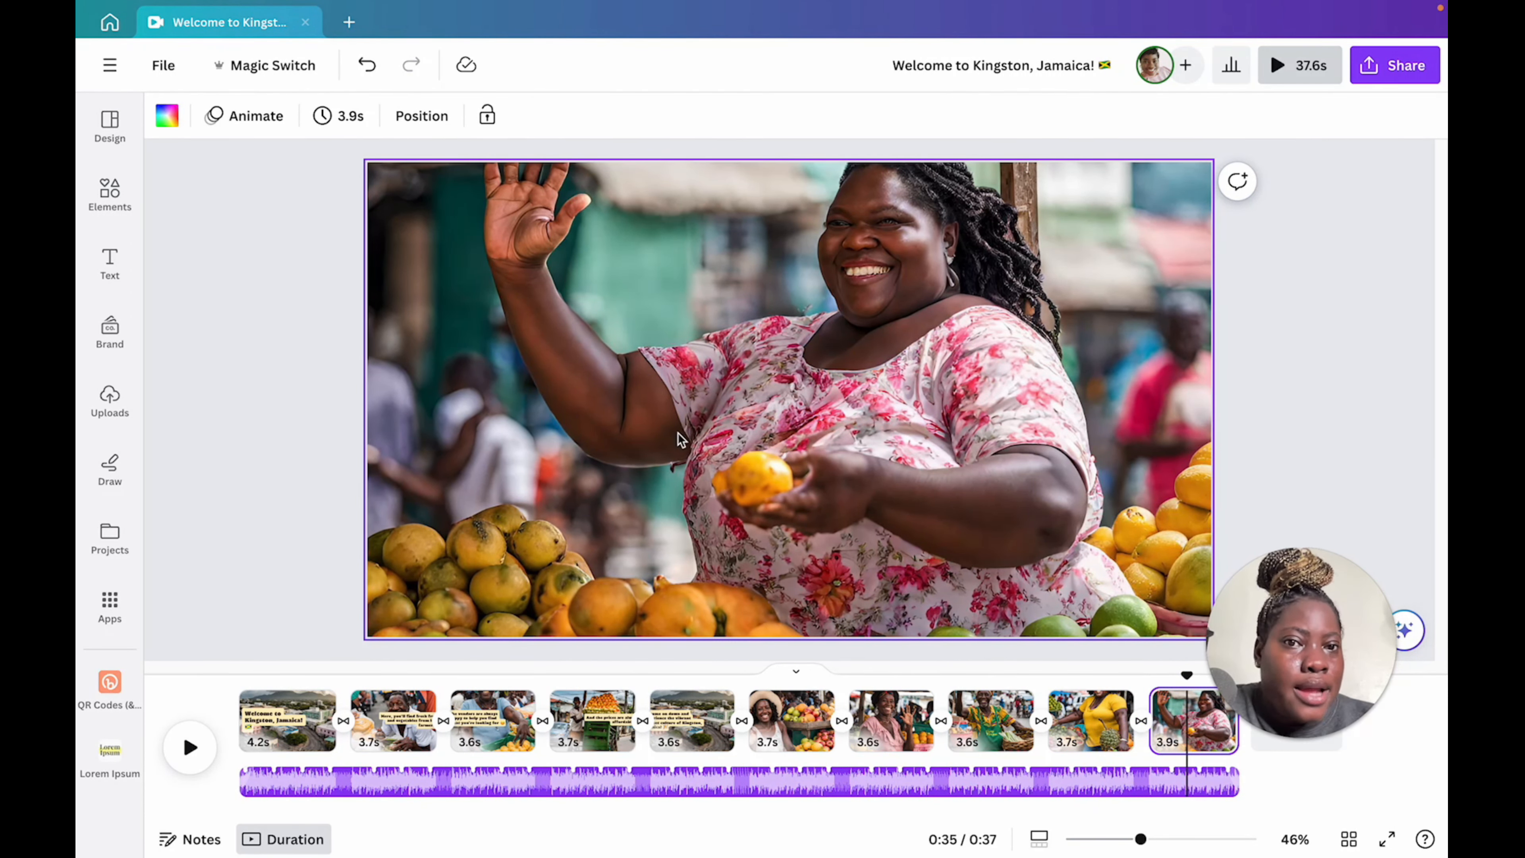
pyautogui.click(297, 733)
pyautogui.click(580, 341)
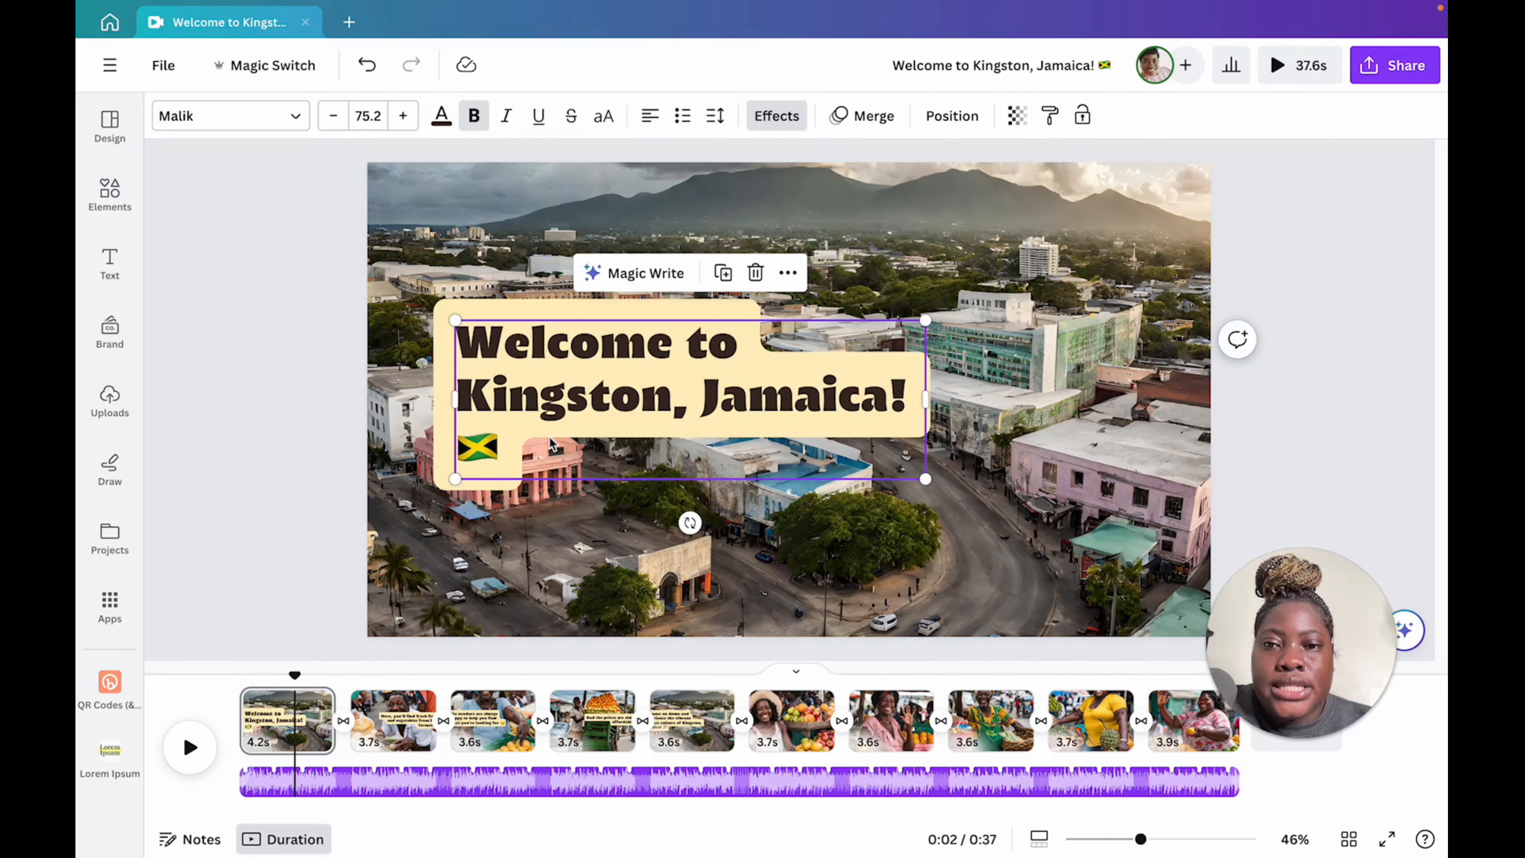
# Step: Try extending the second page's caption about fresh fruits and vegetables with Magic Write
pyautogui.click(397, 718)
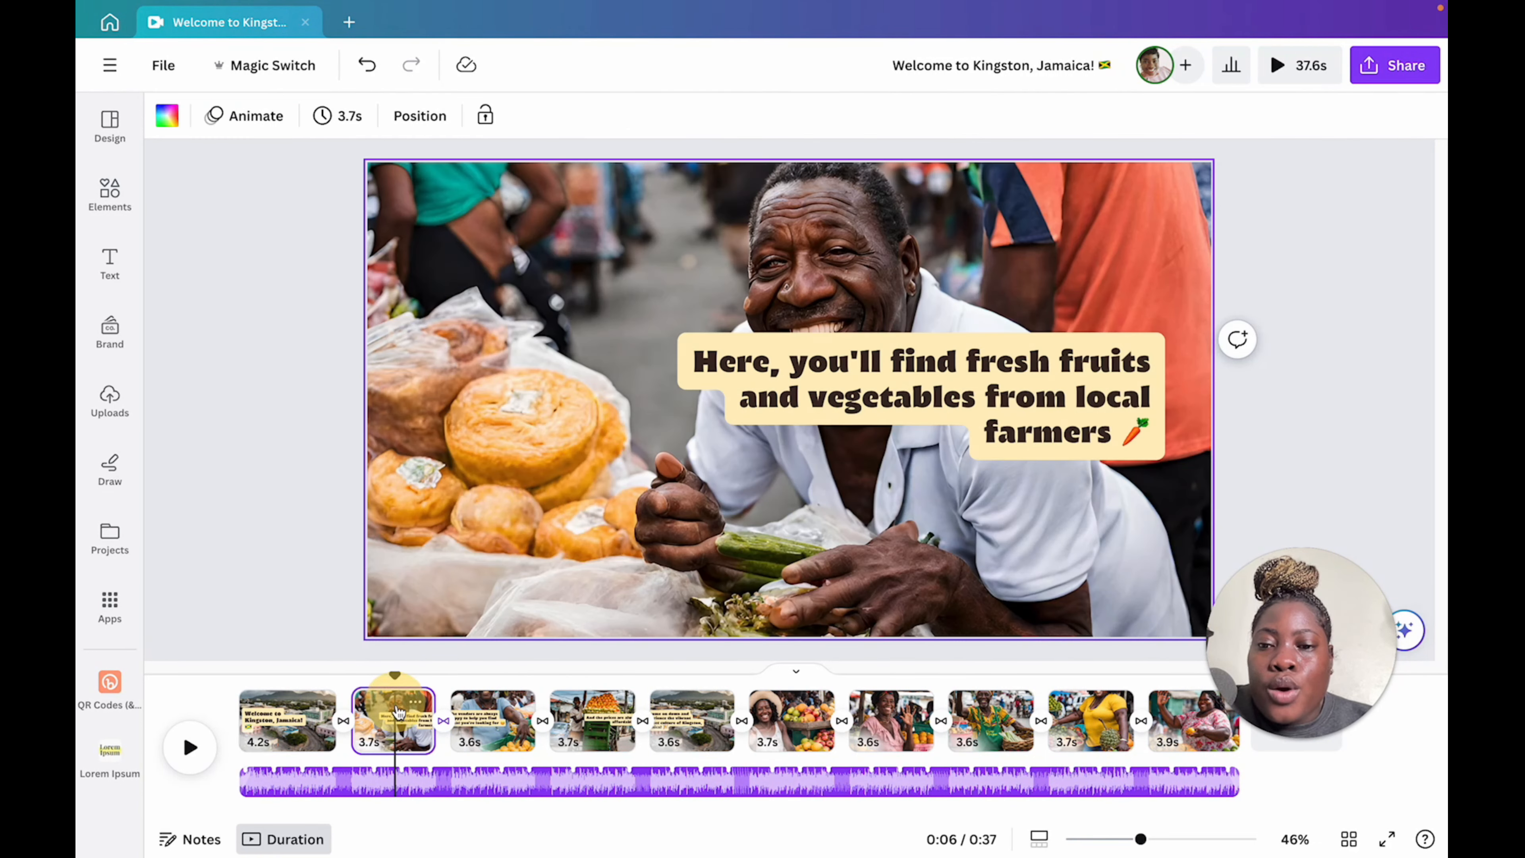
pyautogui.click(935, 381)
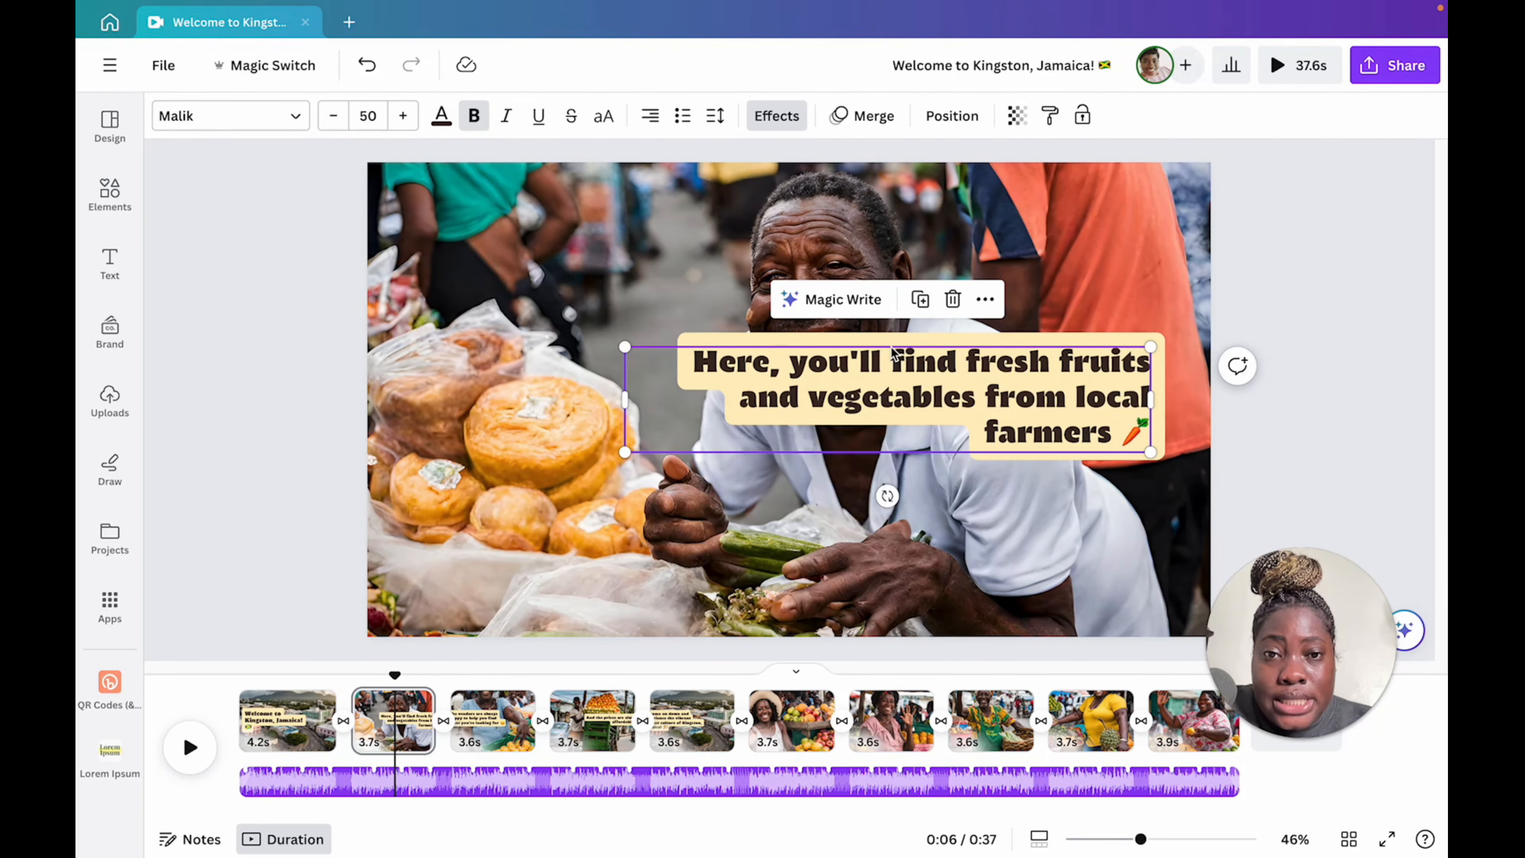
pyautogui.click(791, 300)
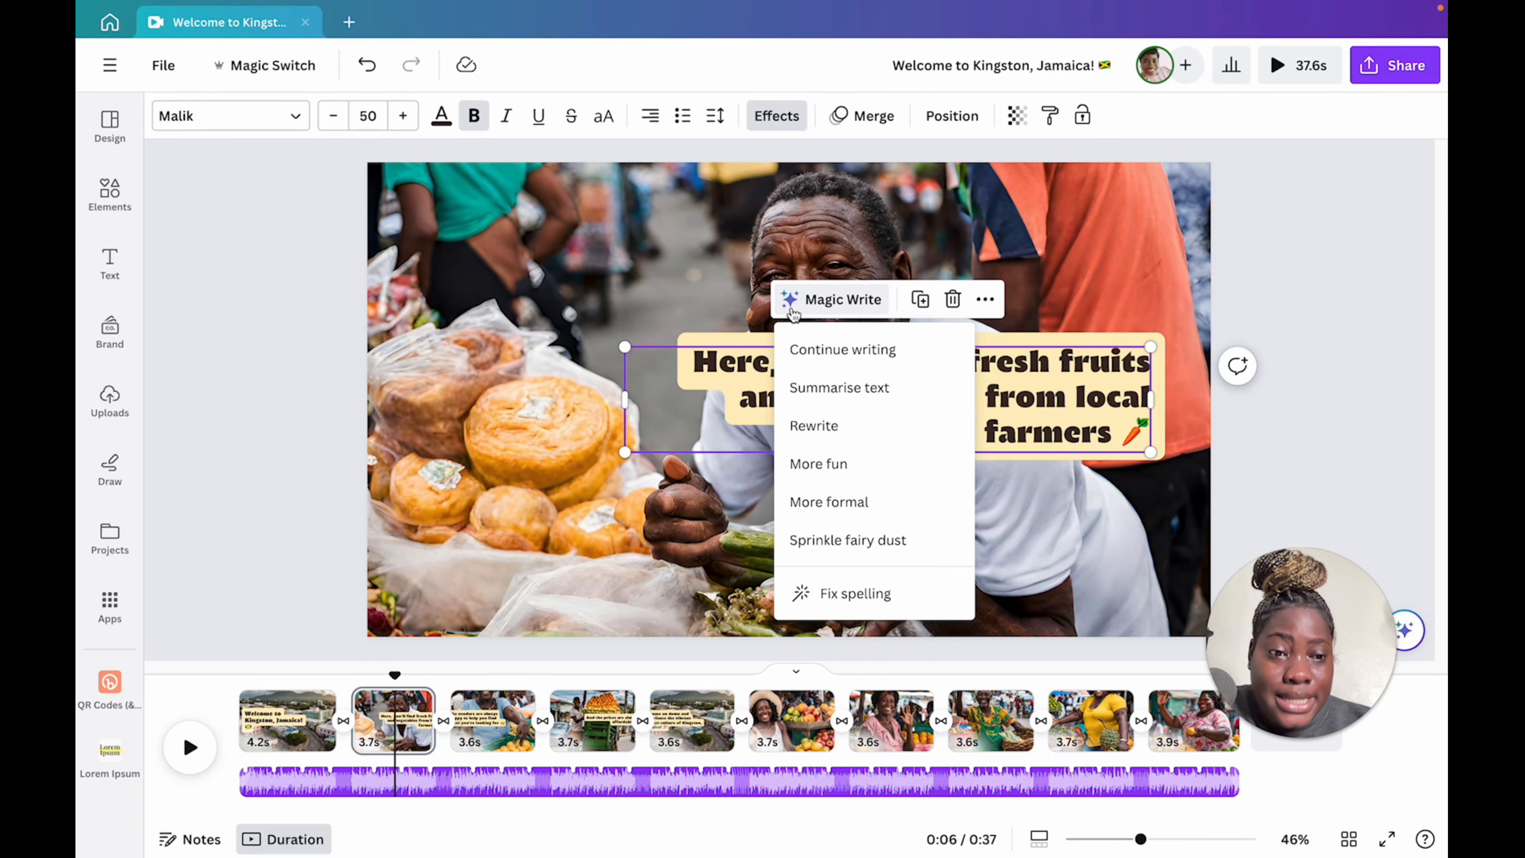
pyautogui.click(821, 392)
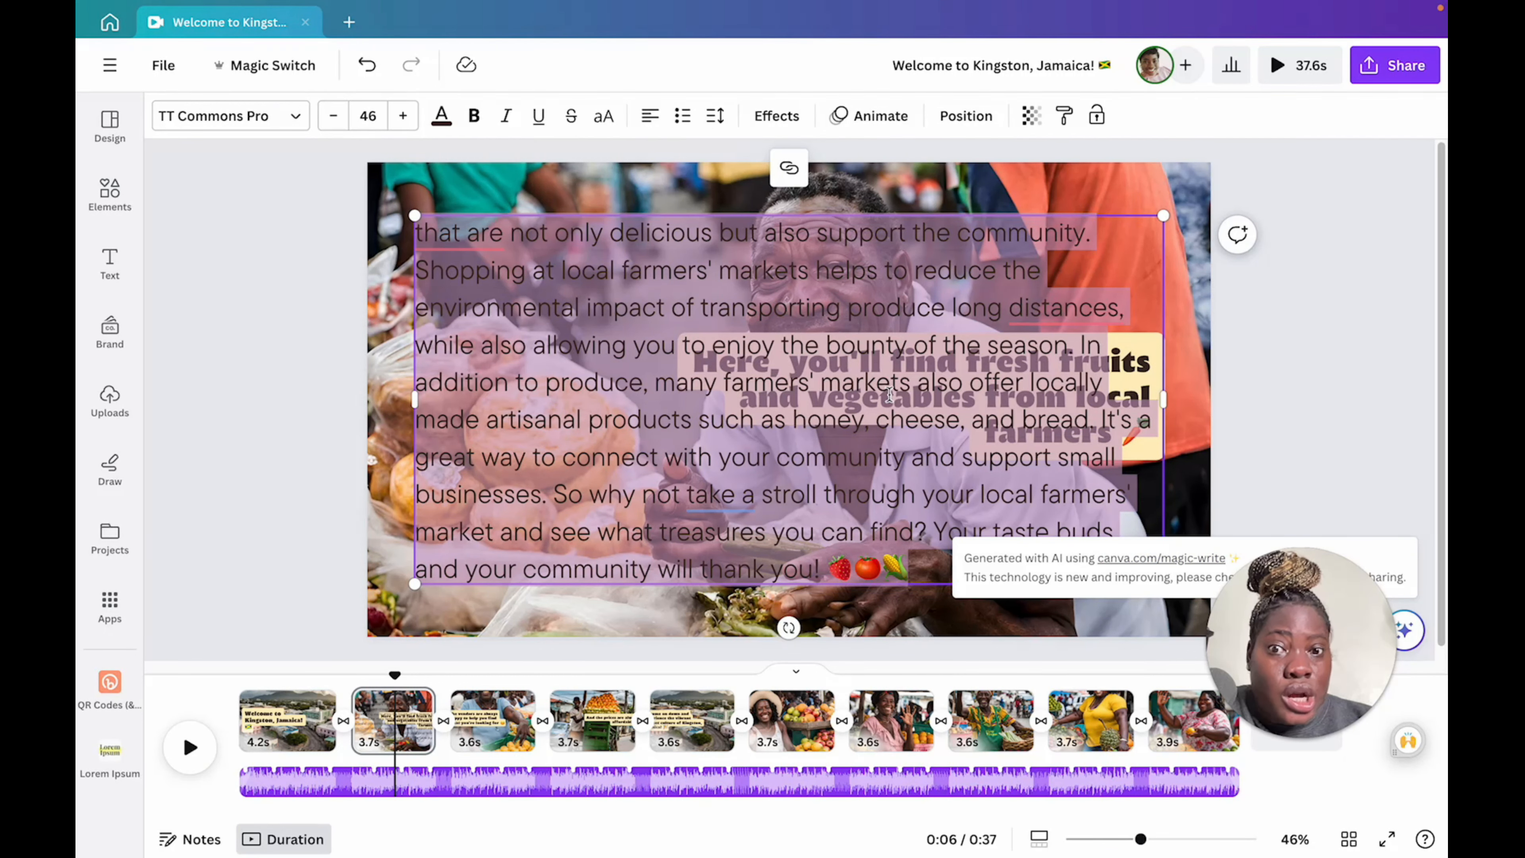
# Step: Delete the long Magic Write text from the second page and go to the third page
pyautogui.click(1218, 389)
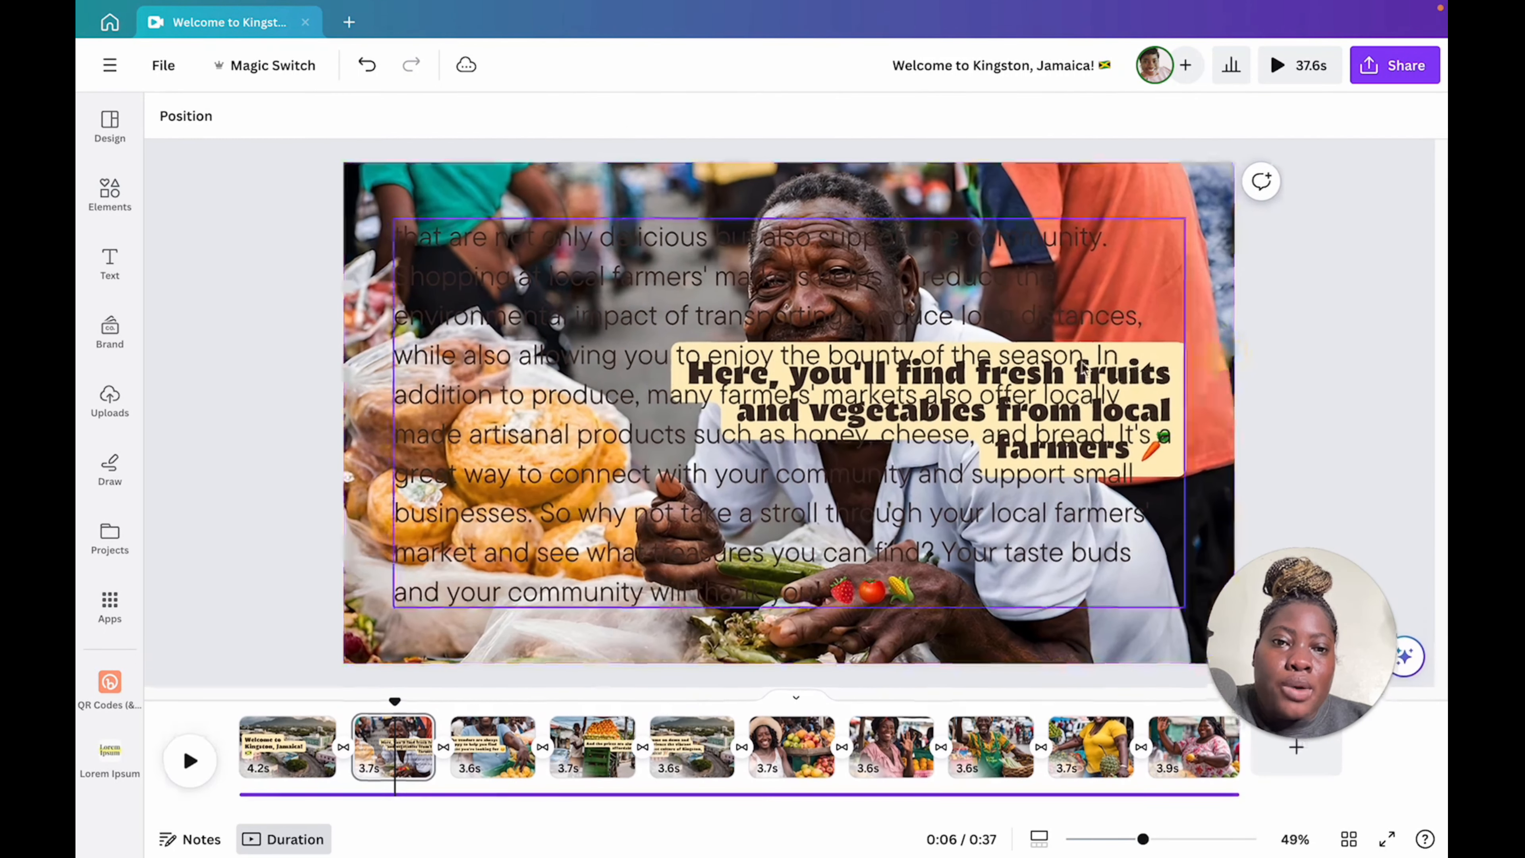
pyautogui.click(1029, 341)
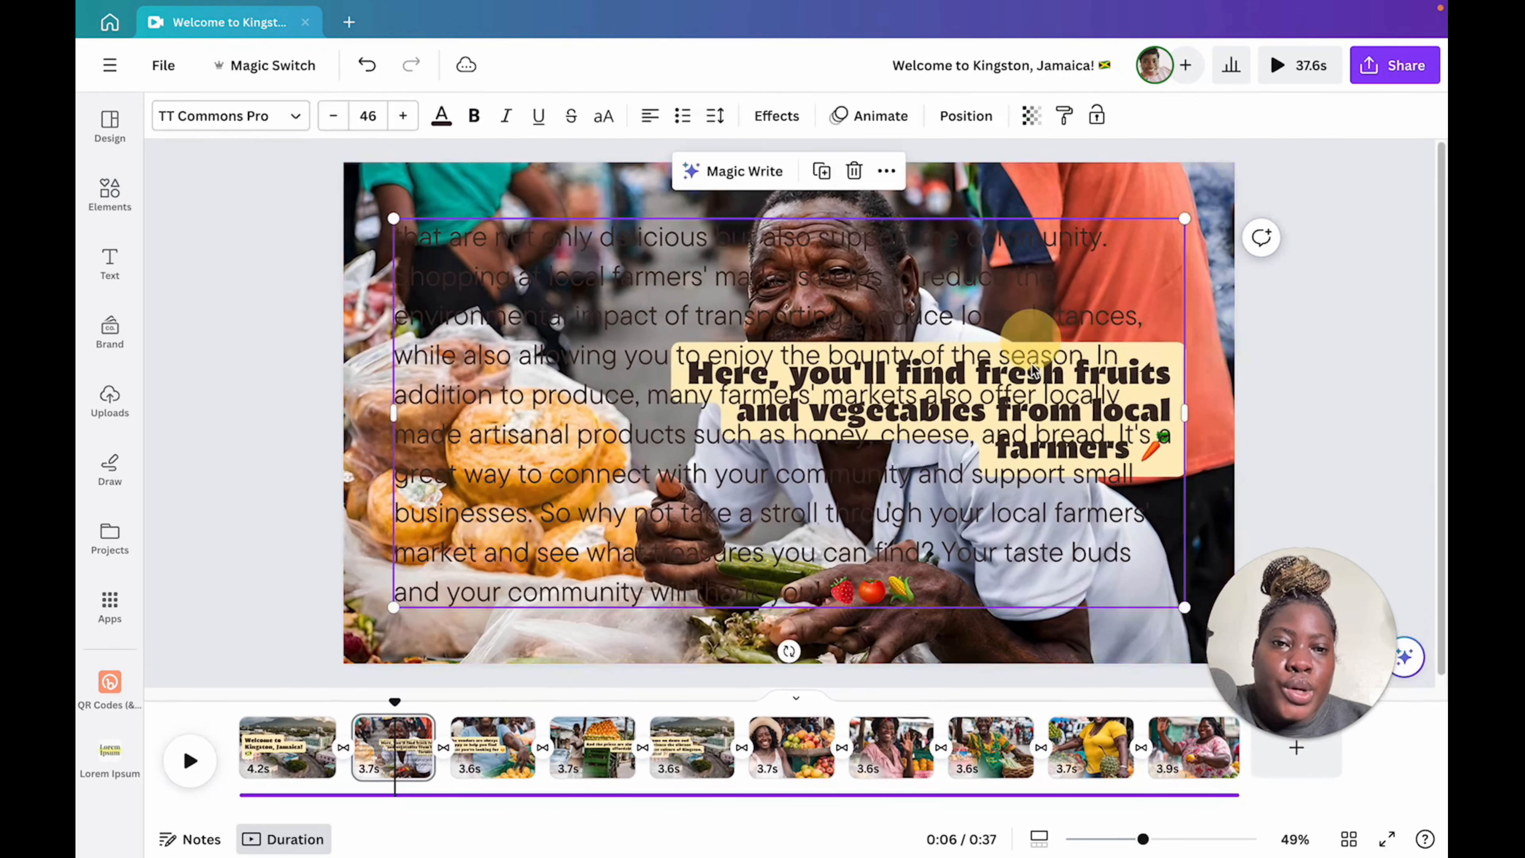
pyautogui.click(854, 171)
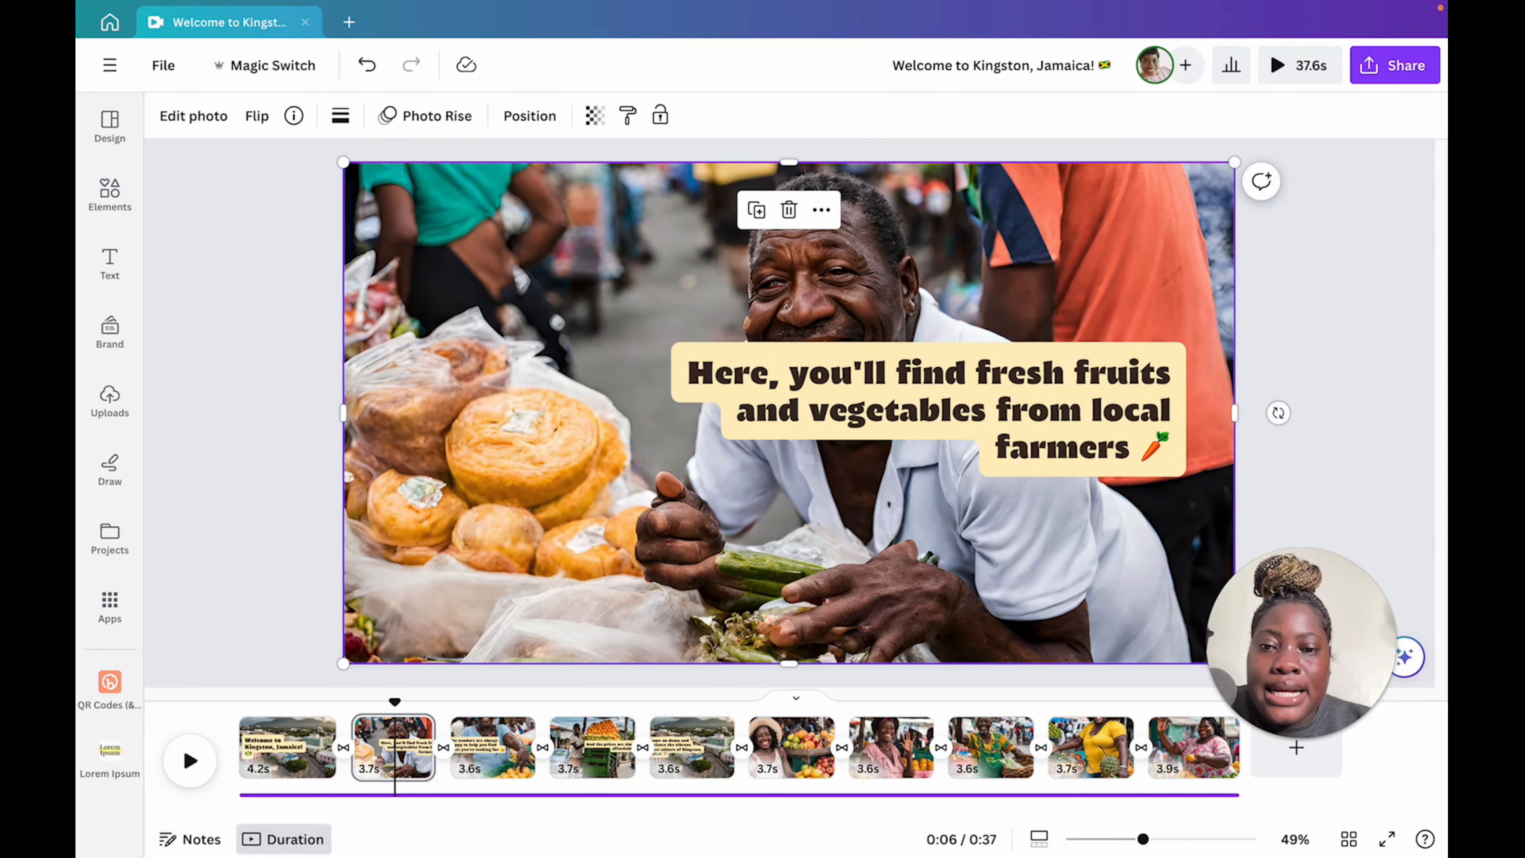
pyautogui.click(503, 750)
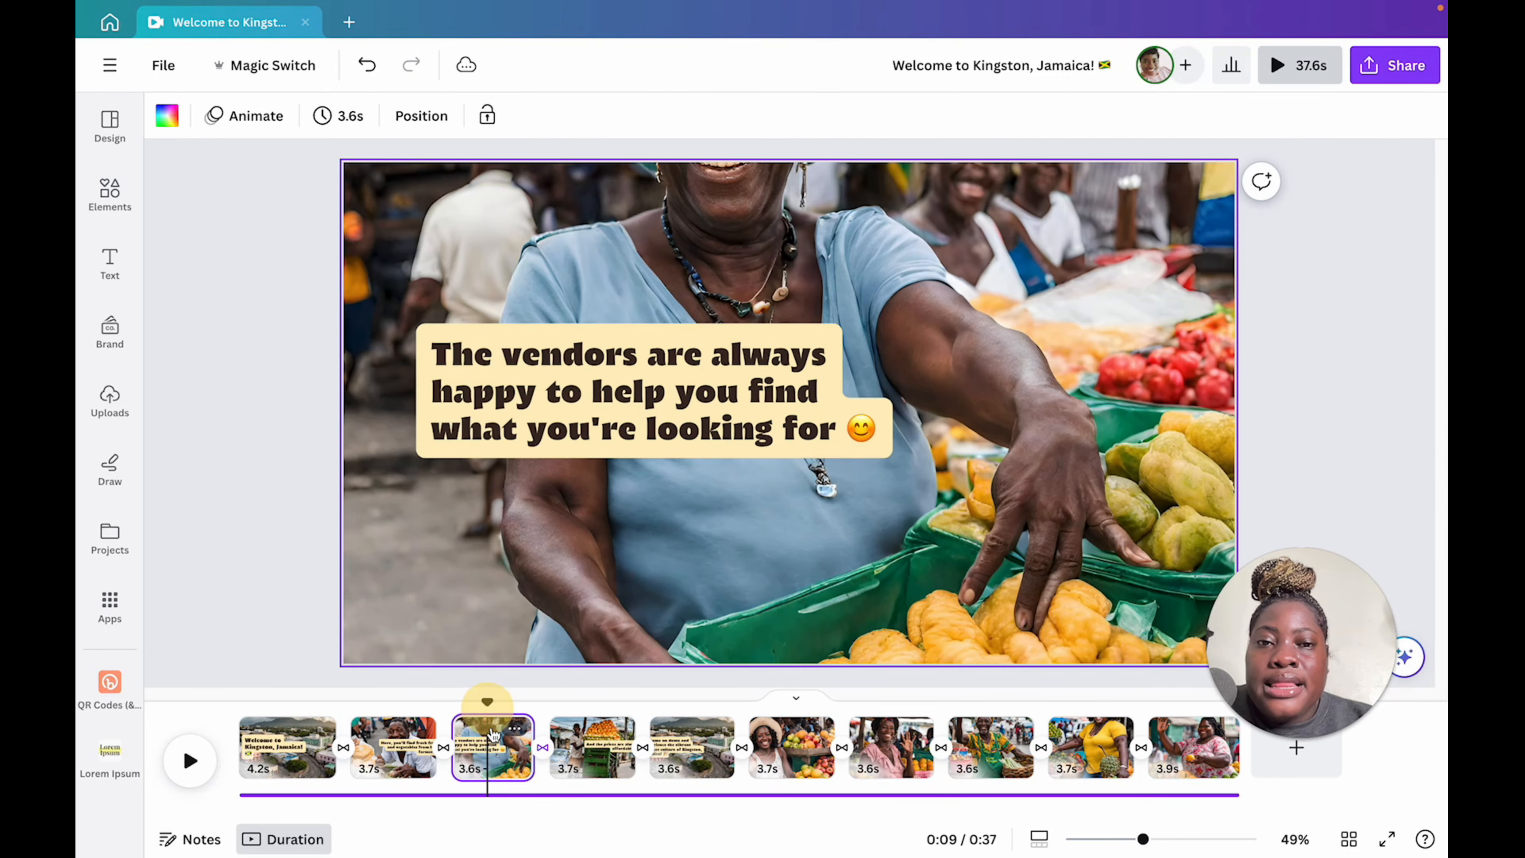
# Step: Shift the third page's photo down within its crop to show the vendor's face and move the caption near the lower edge
pyautogui.click(930, 248)
pyautogui.doubleClick(930, 248)
pyautogui.moveTo(999, 277); pyautogui.dragTo(1017, 454)
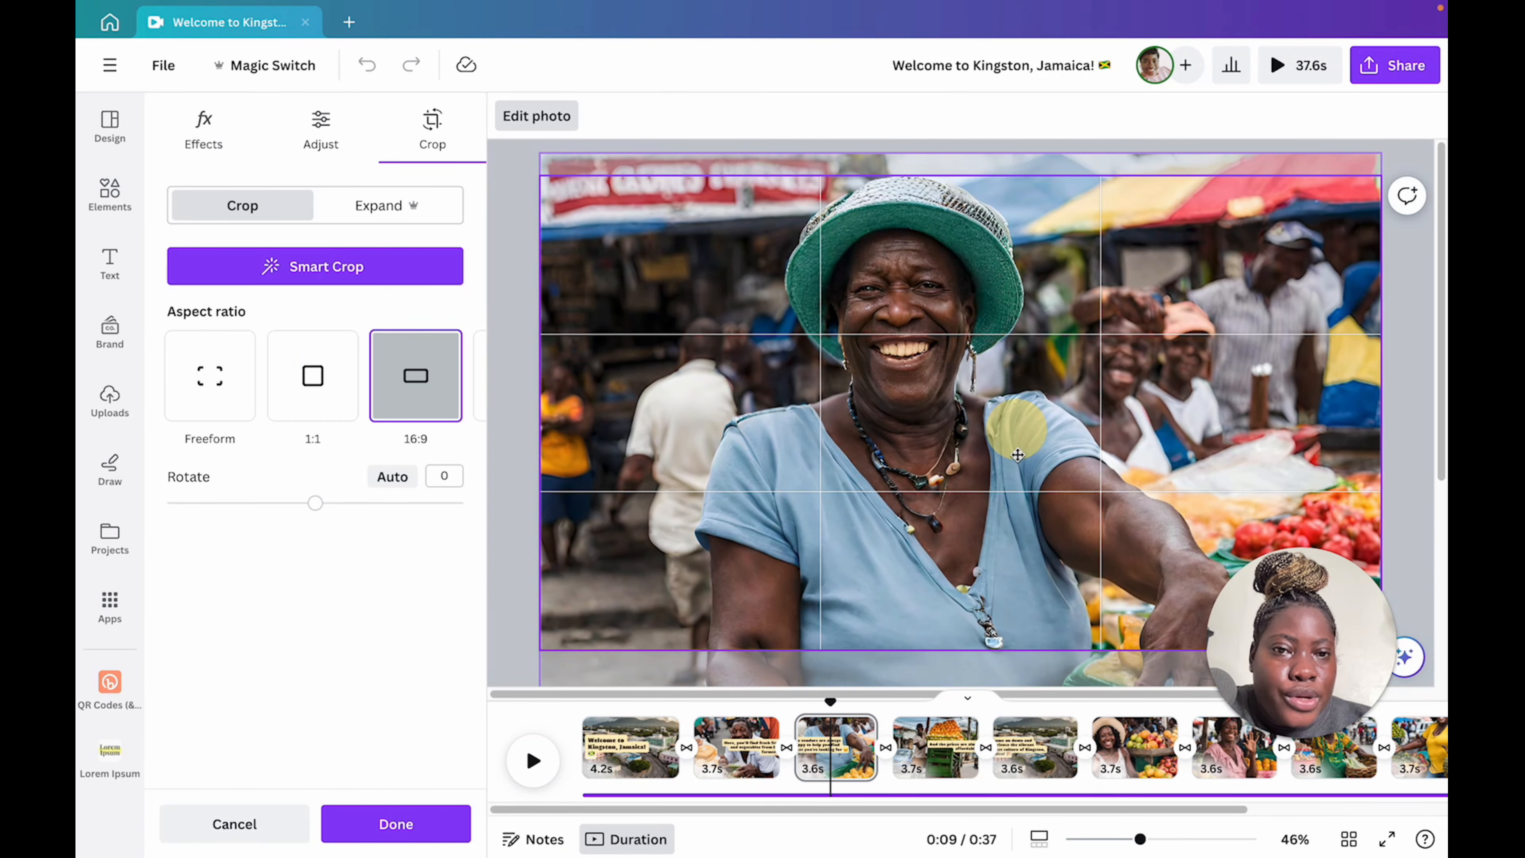
pyautogui.click(498, 383)
pyautogui.click(663, 493)
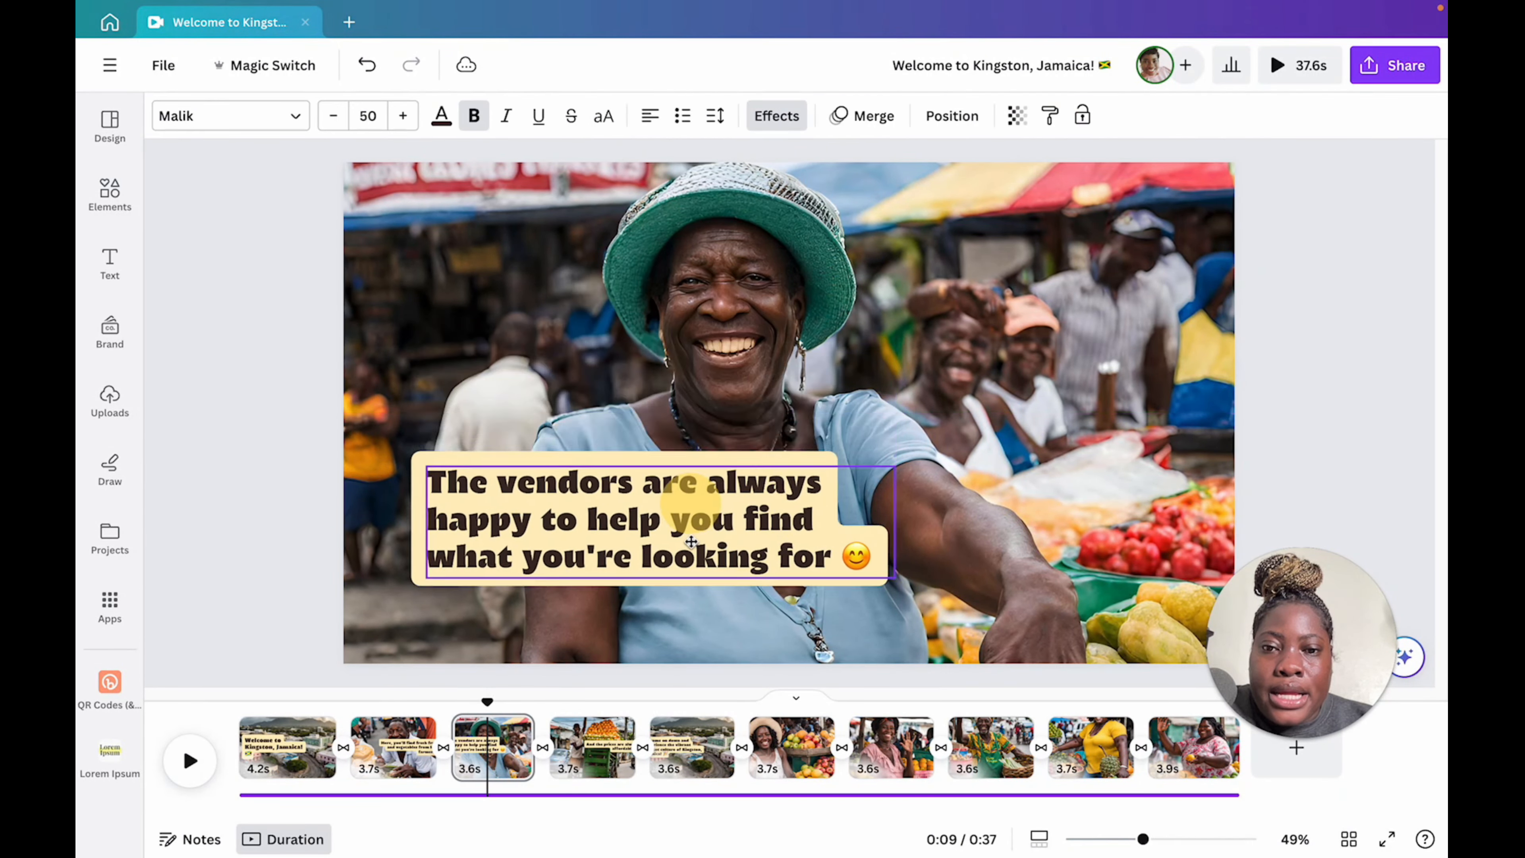
pyautogui.moveTo(691, 542); pyautogui.dragTo(679, 551)
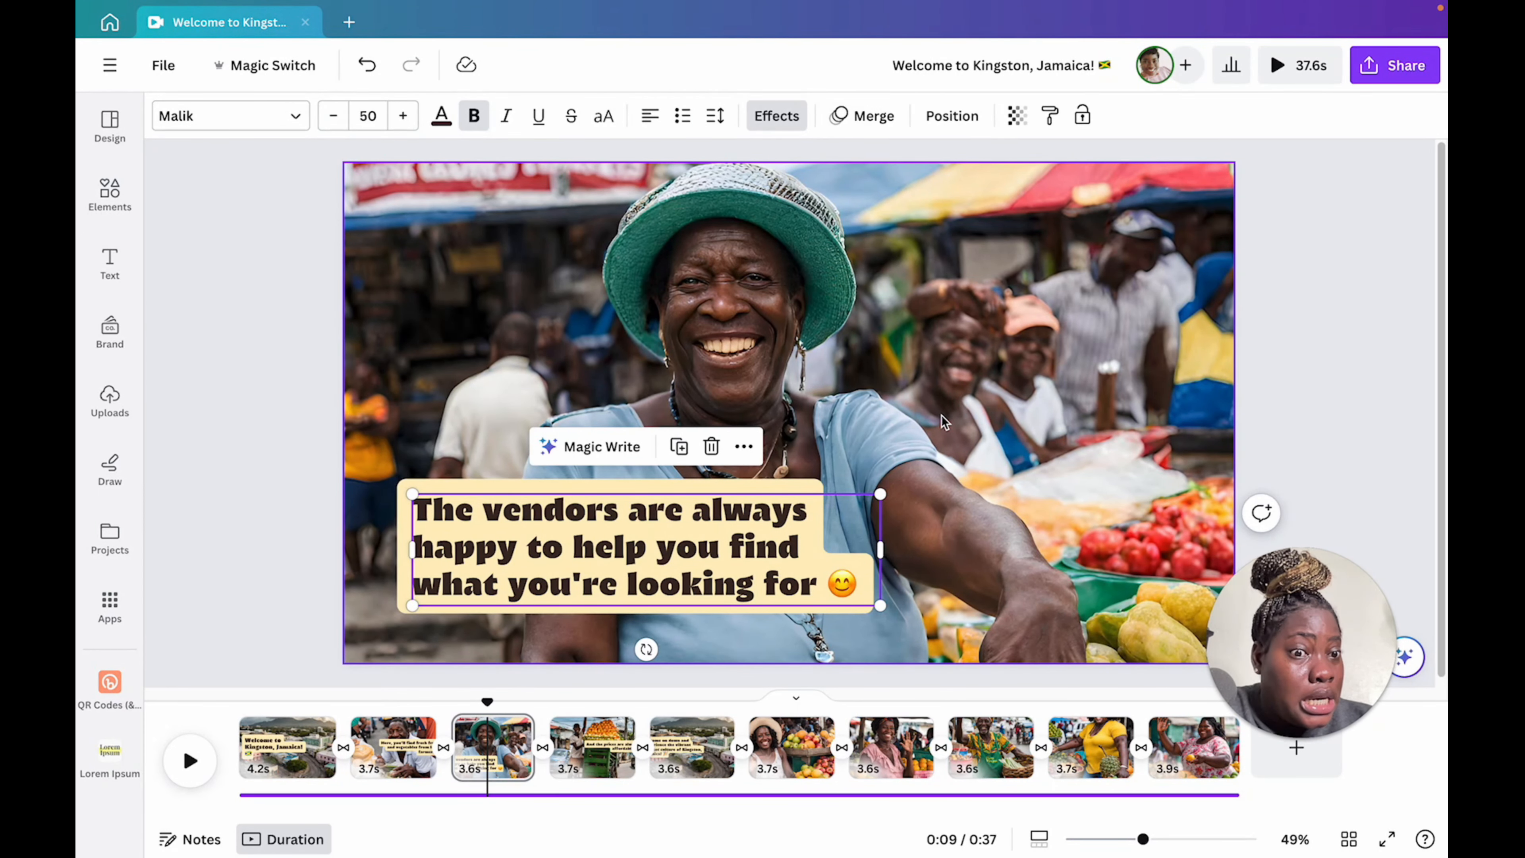
# Step: Fit the fifth page's caption into three lines near the image's lower edge and delete its party popper emoji
pyautogui.click(595, 744)
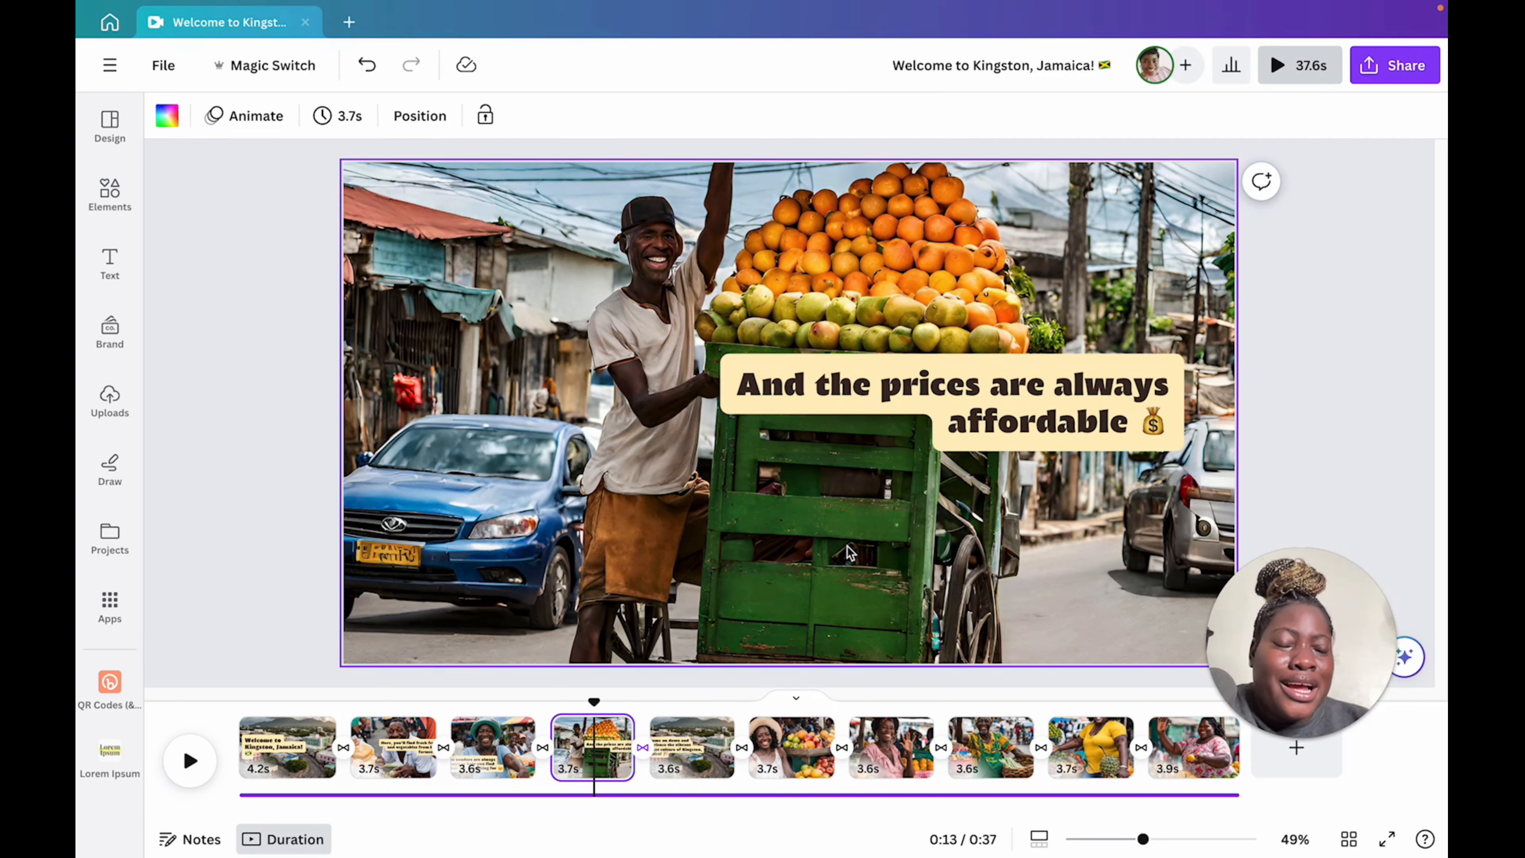
pyautogui.click(696, 739)
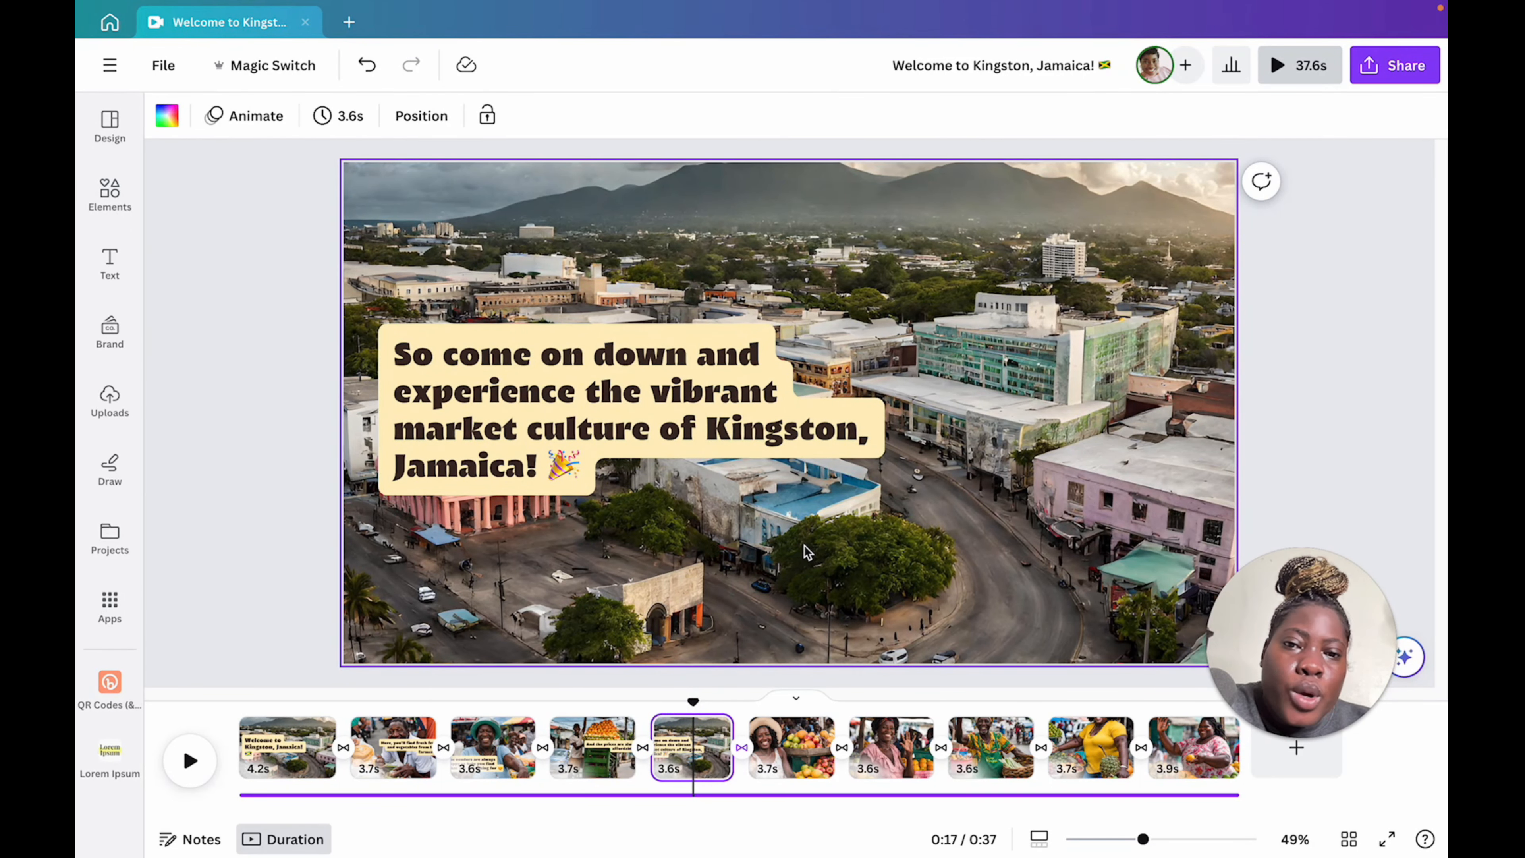
pyautogui.click(687, 428)
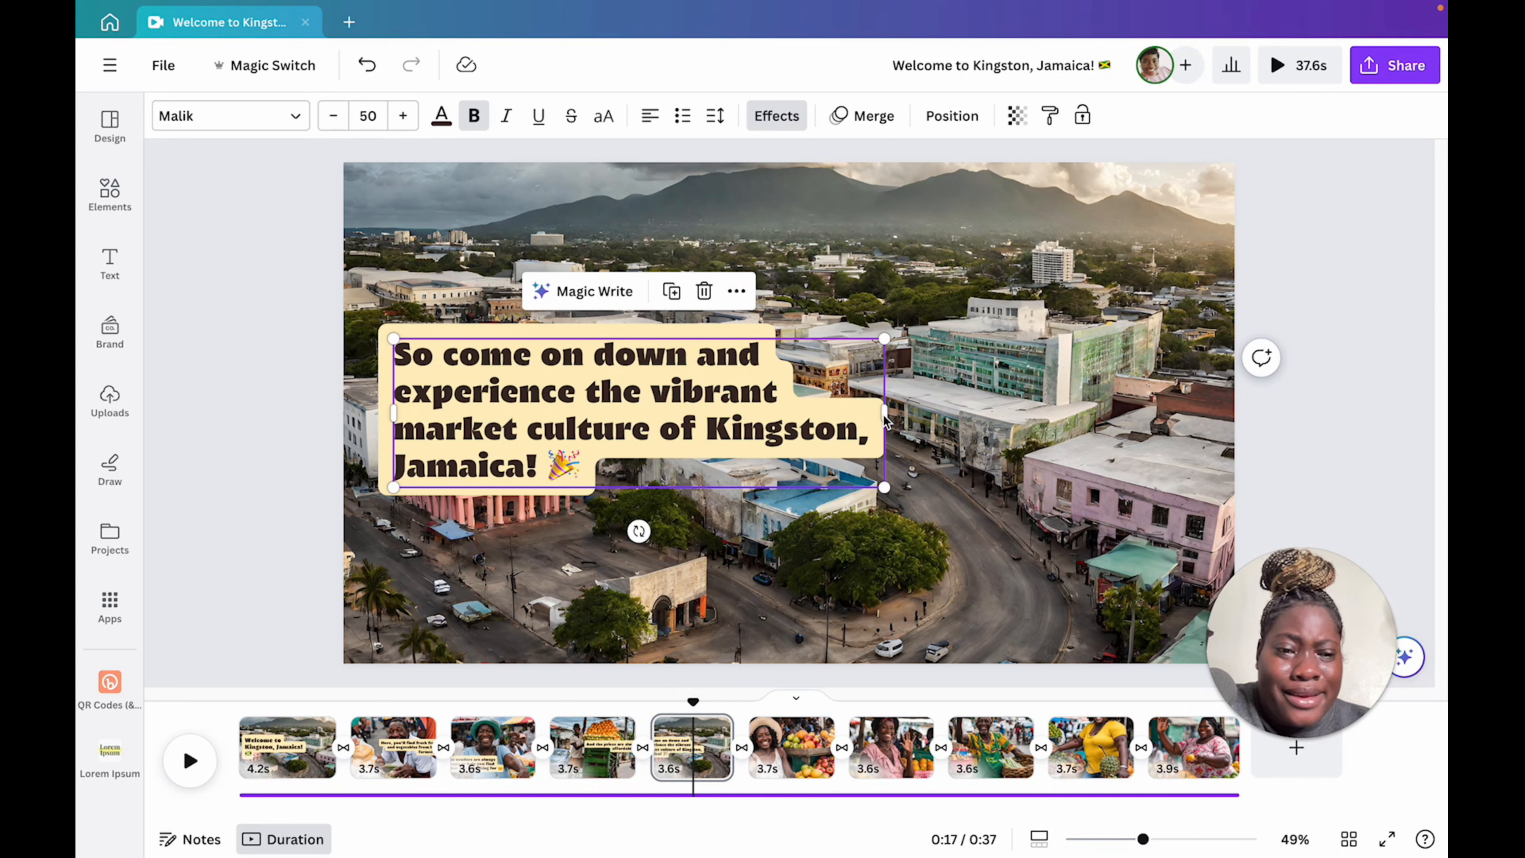
pyautogui.moveTo(884, 414); pyautogui.dragTo(945, 409)
pyautogui.moveTo(783, 396); pyautogui.dragTo(803, 532)
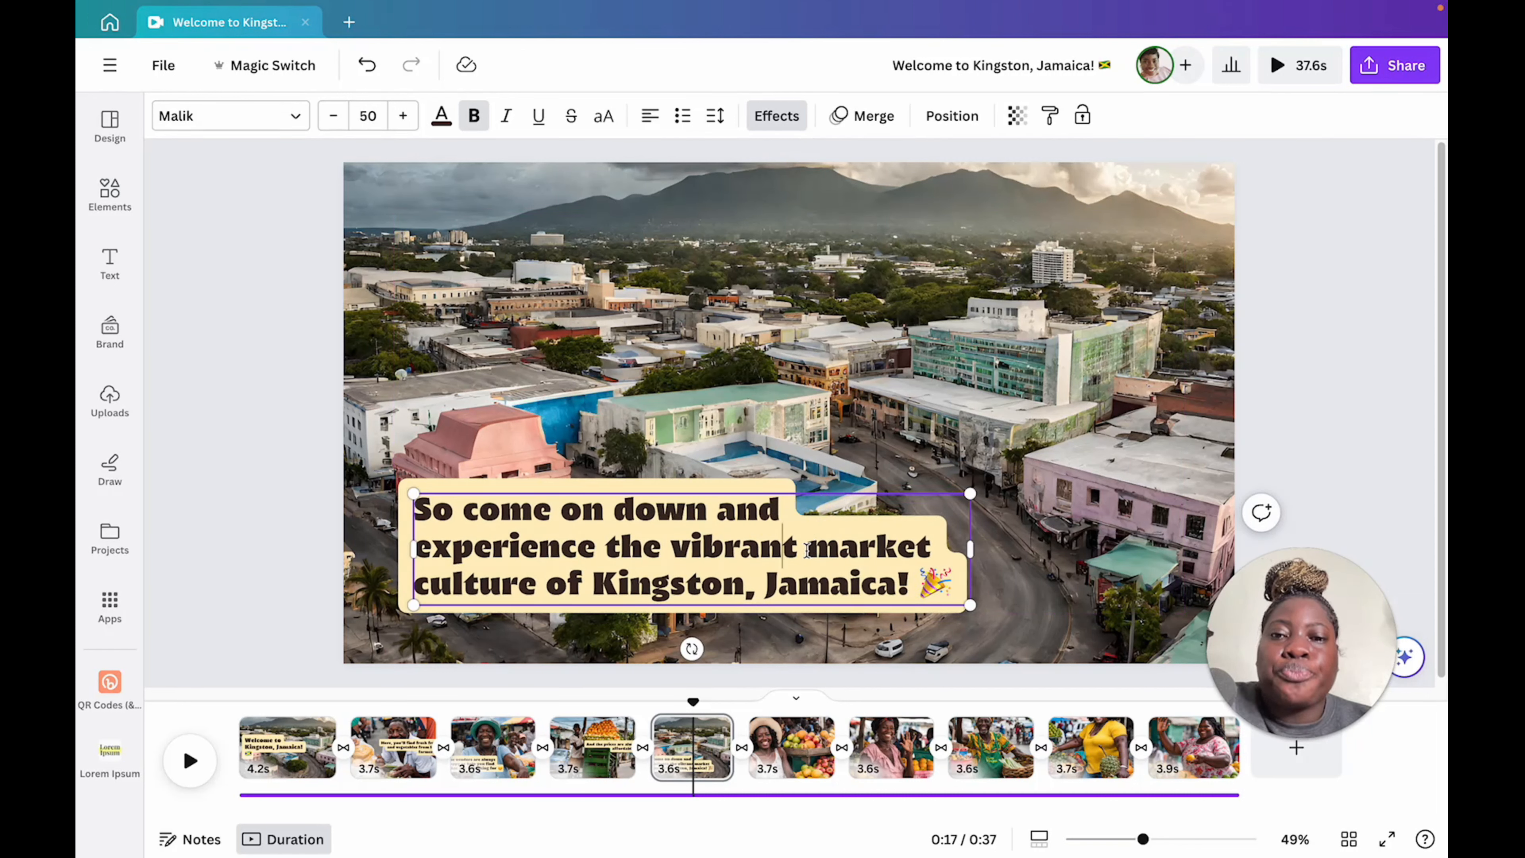
pyautogui.click(951, 592)
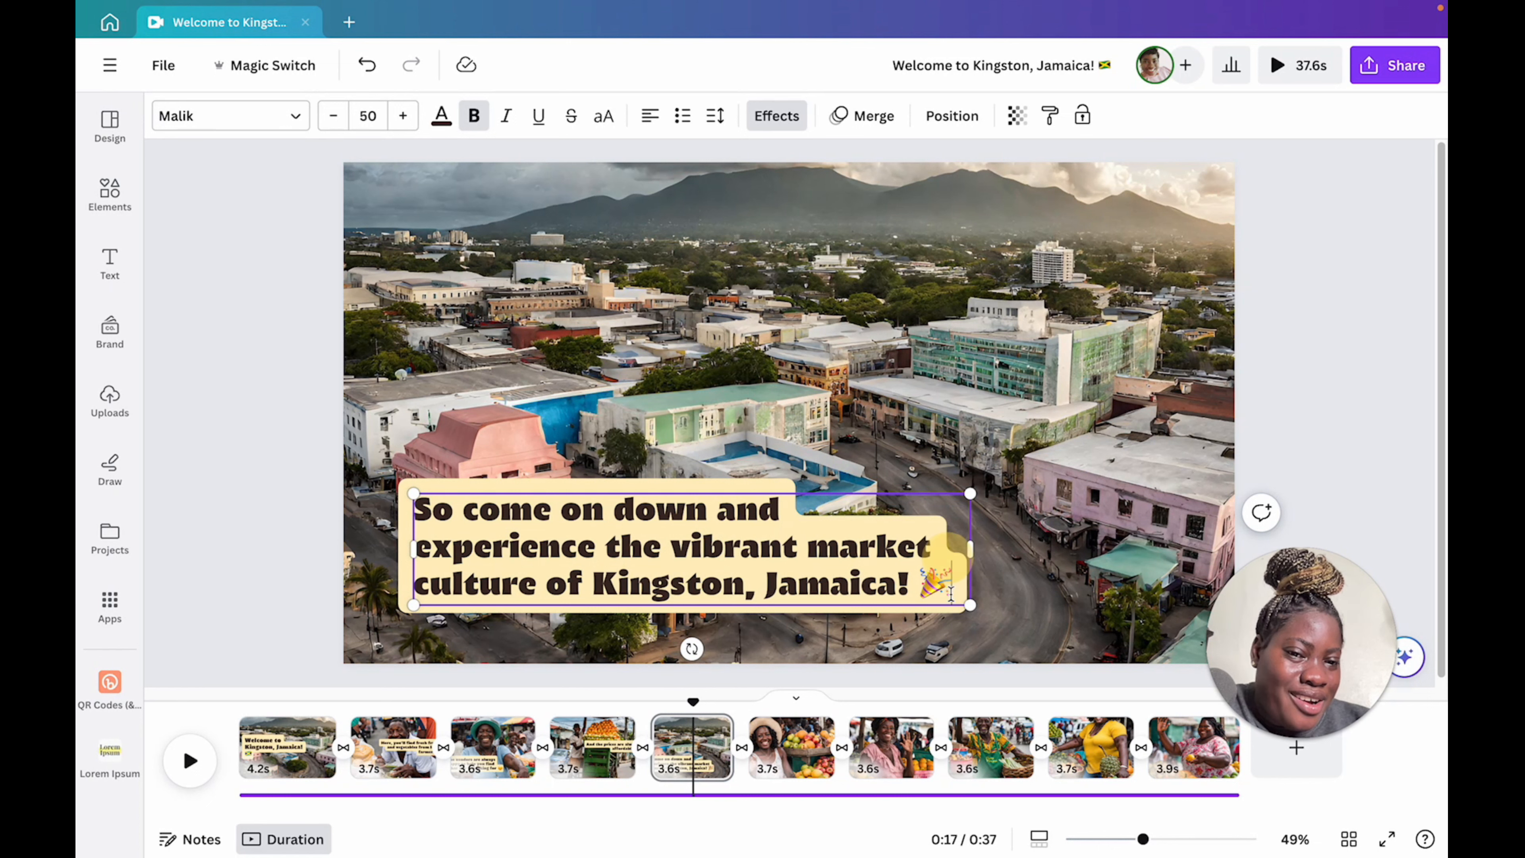
pyautogui.press('BackSpace')
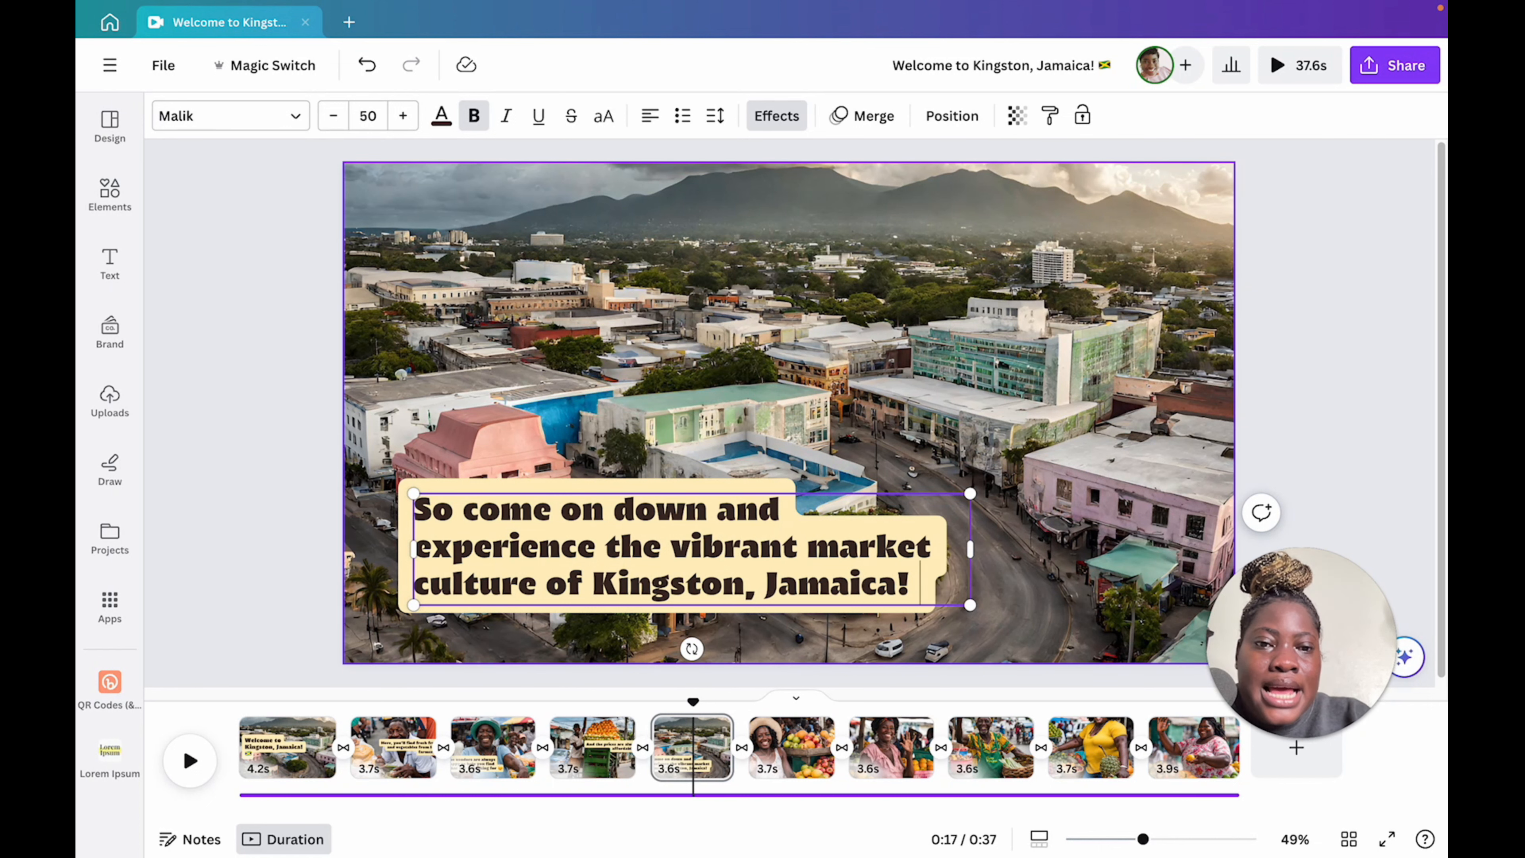
# Step: Play a short part of the video from the sixth page and expand the background audio track
pyautogui.click(810, 746)
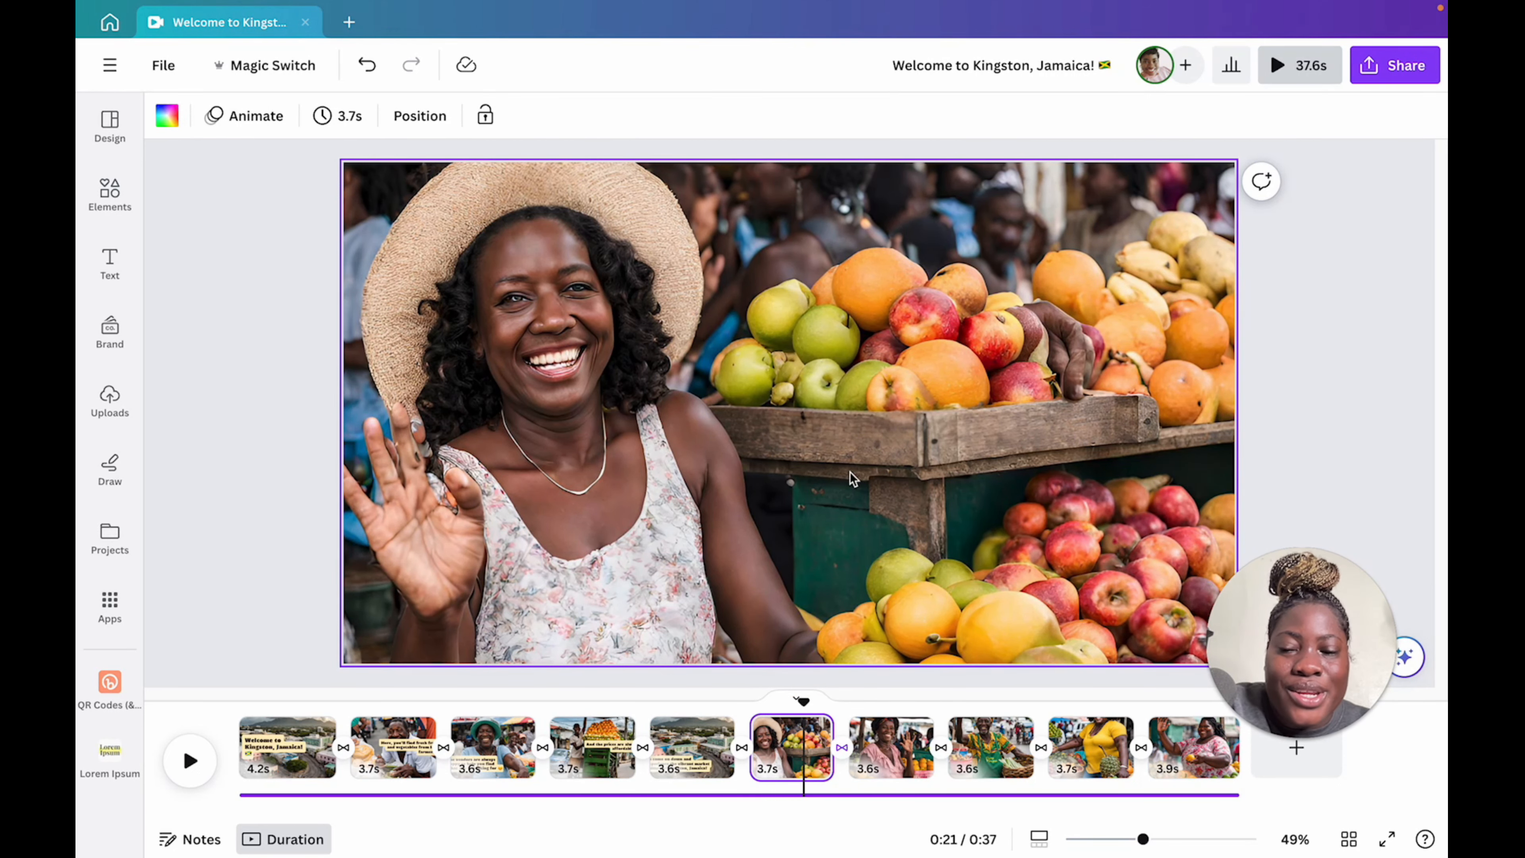
pyautogui.click(190, 761)
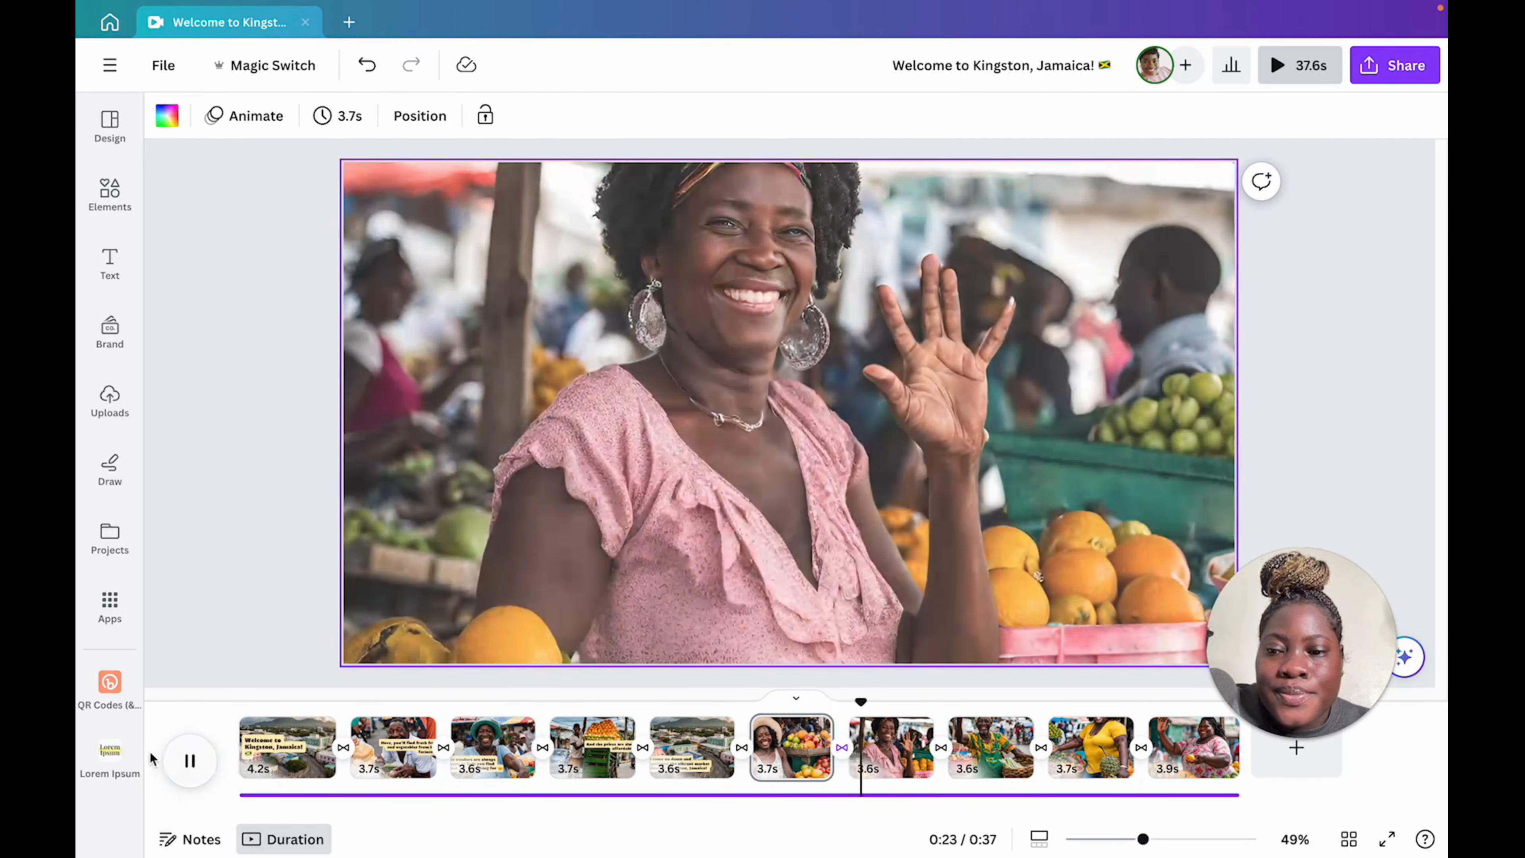
pyautogui.click(190, 760)
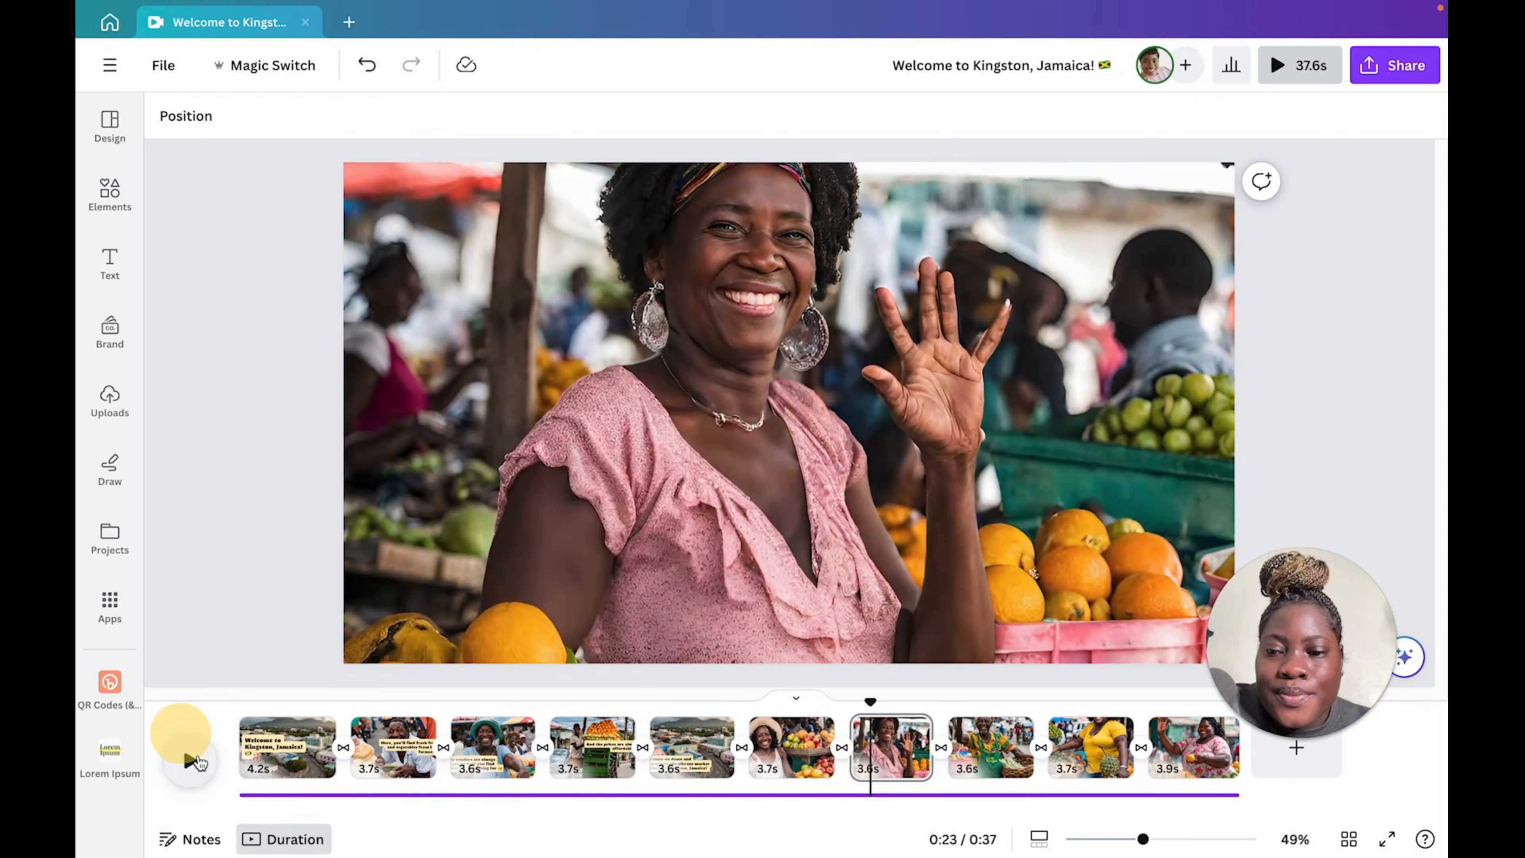
pyautogui.click(659, 794)
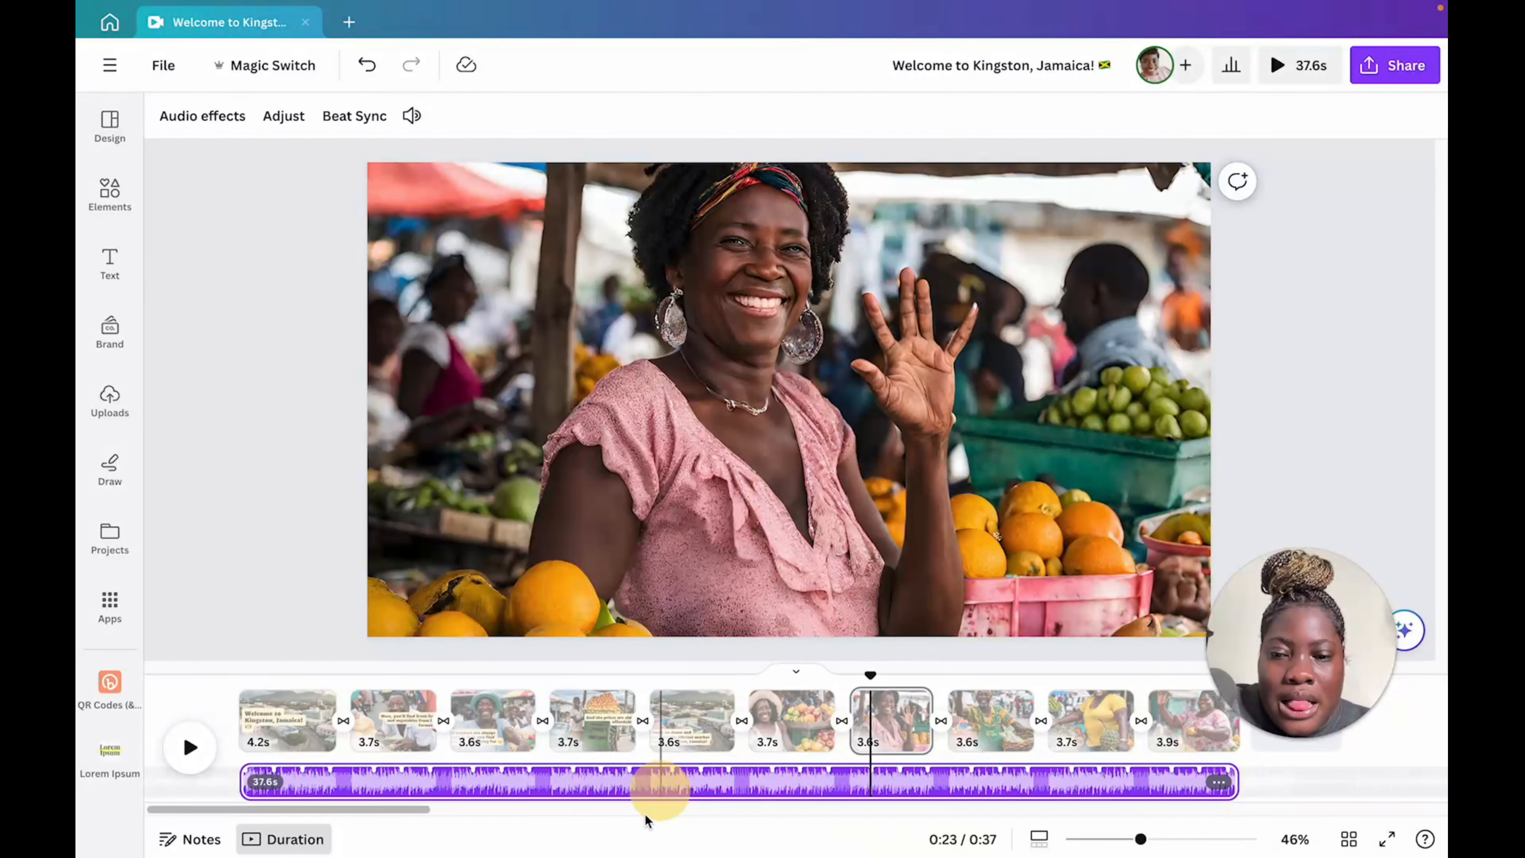
# Step: Preview the video from the first page and pause playback on the last page
pyautogui.click(273, 732)
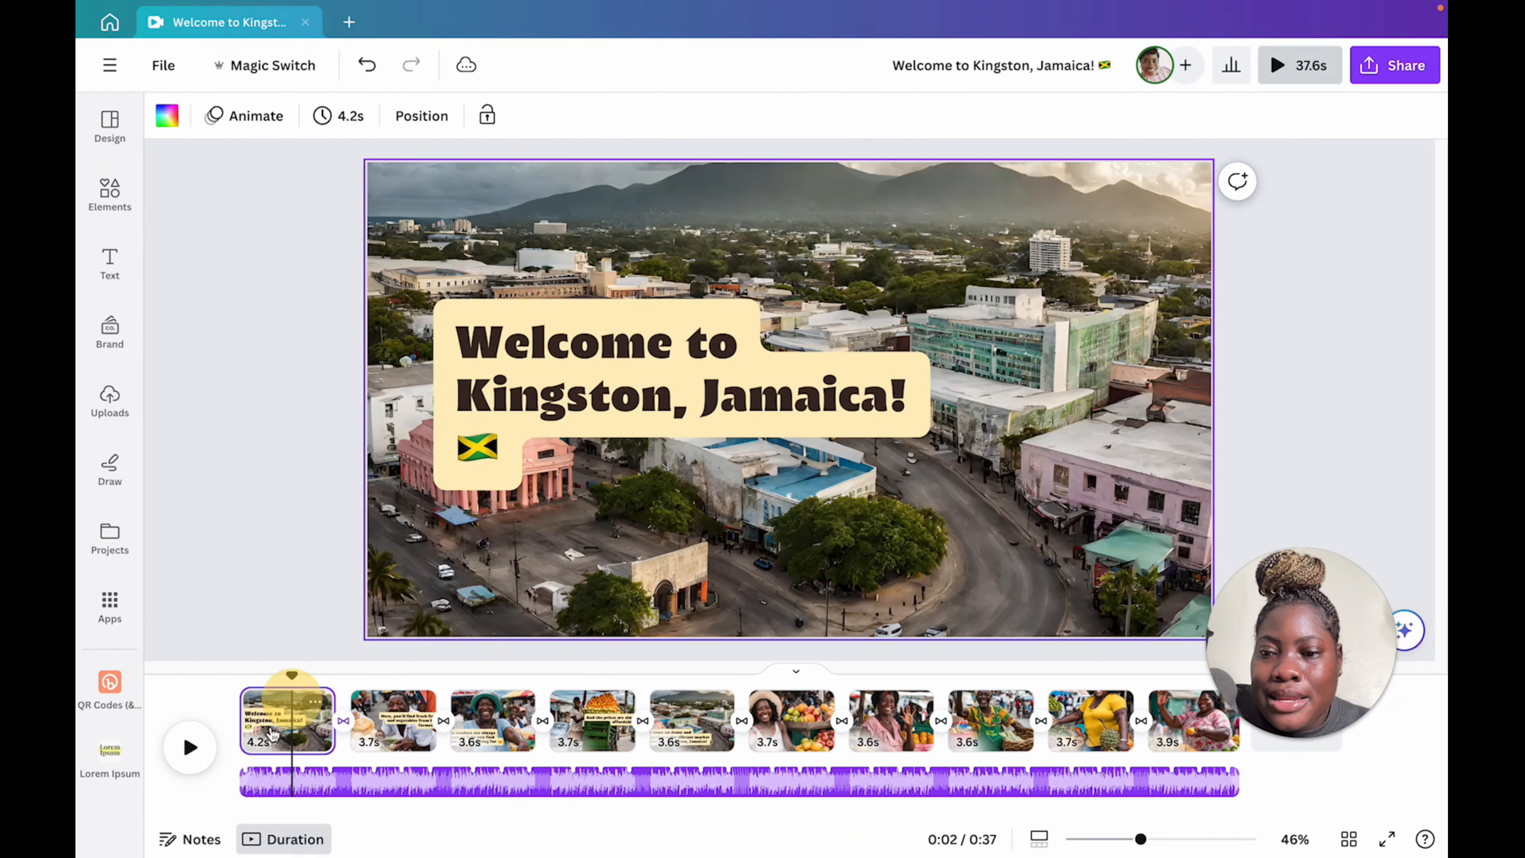
pyautogui.press('space')
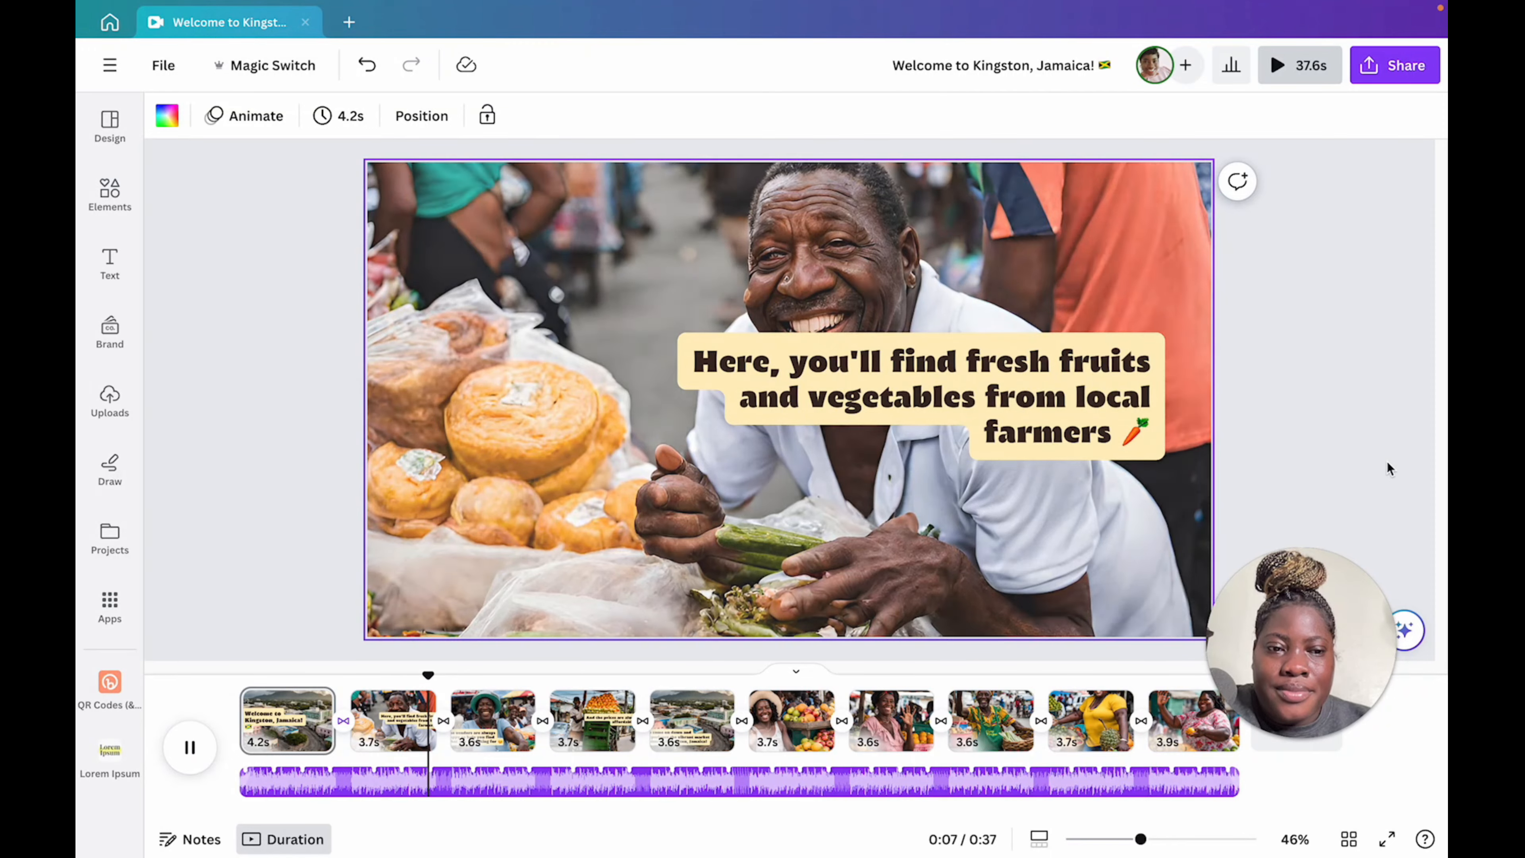
pyautogui.moveTo(1299, 655); pyautogui.dragTo(1315, 686)
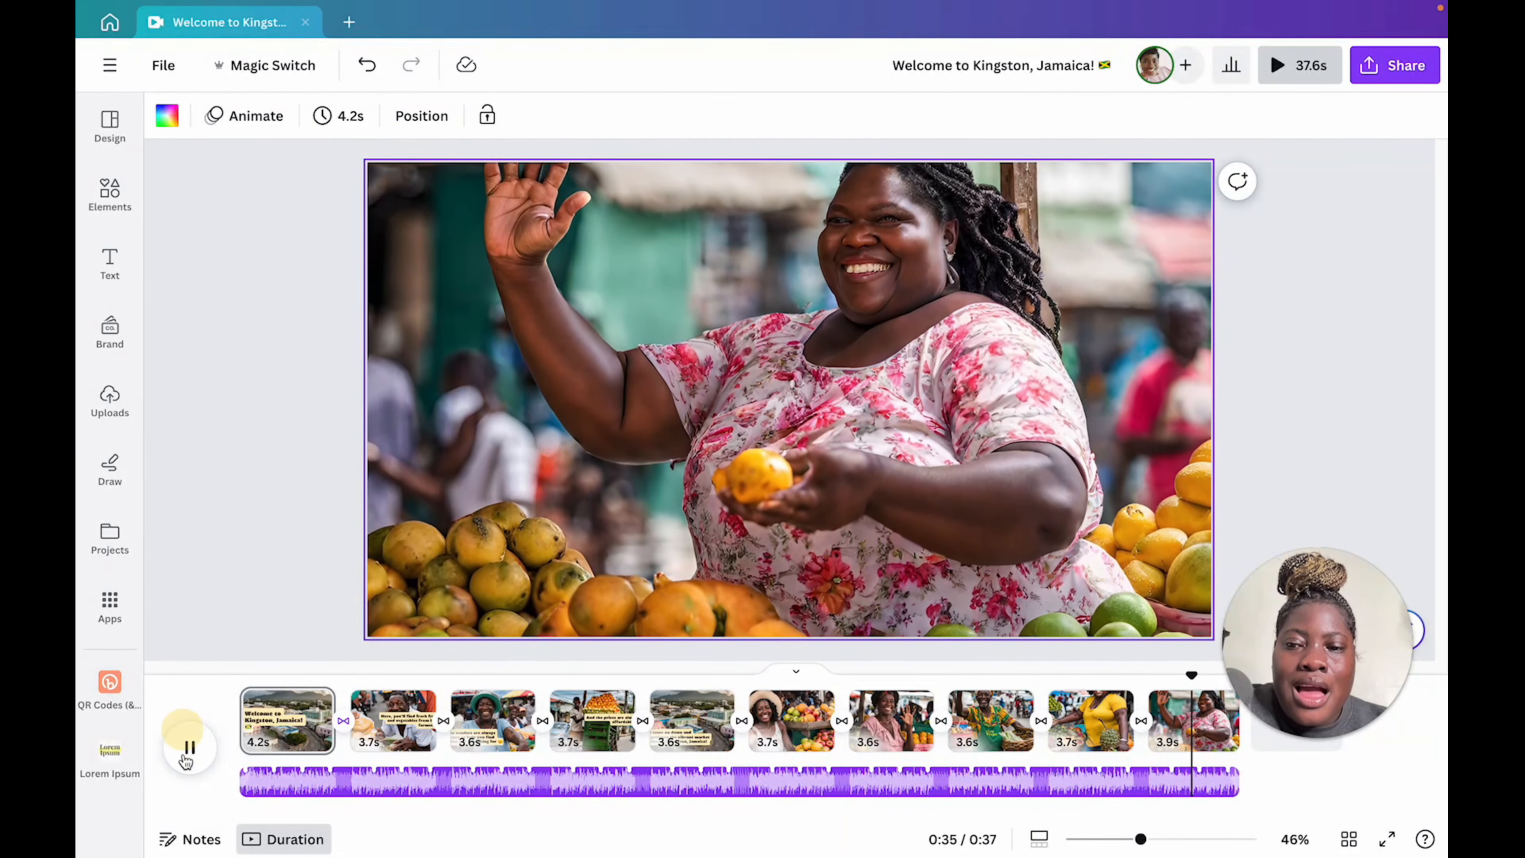
pyautogui.click(190, 746)
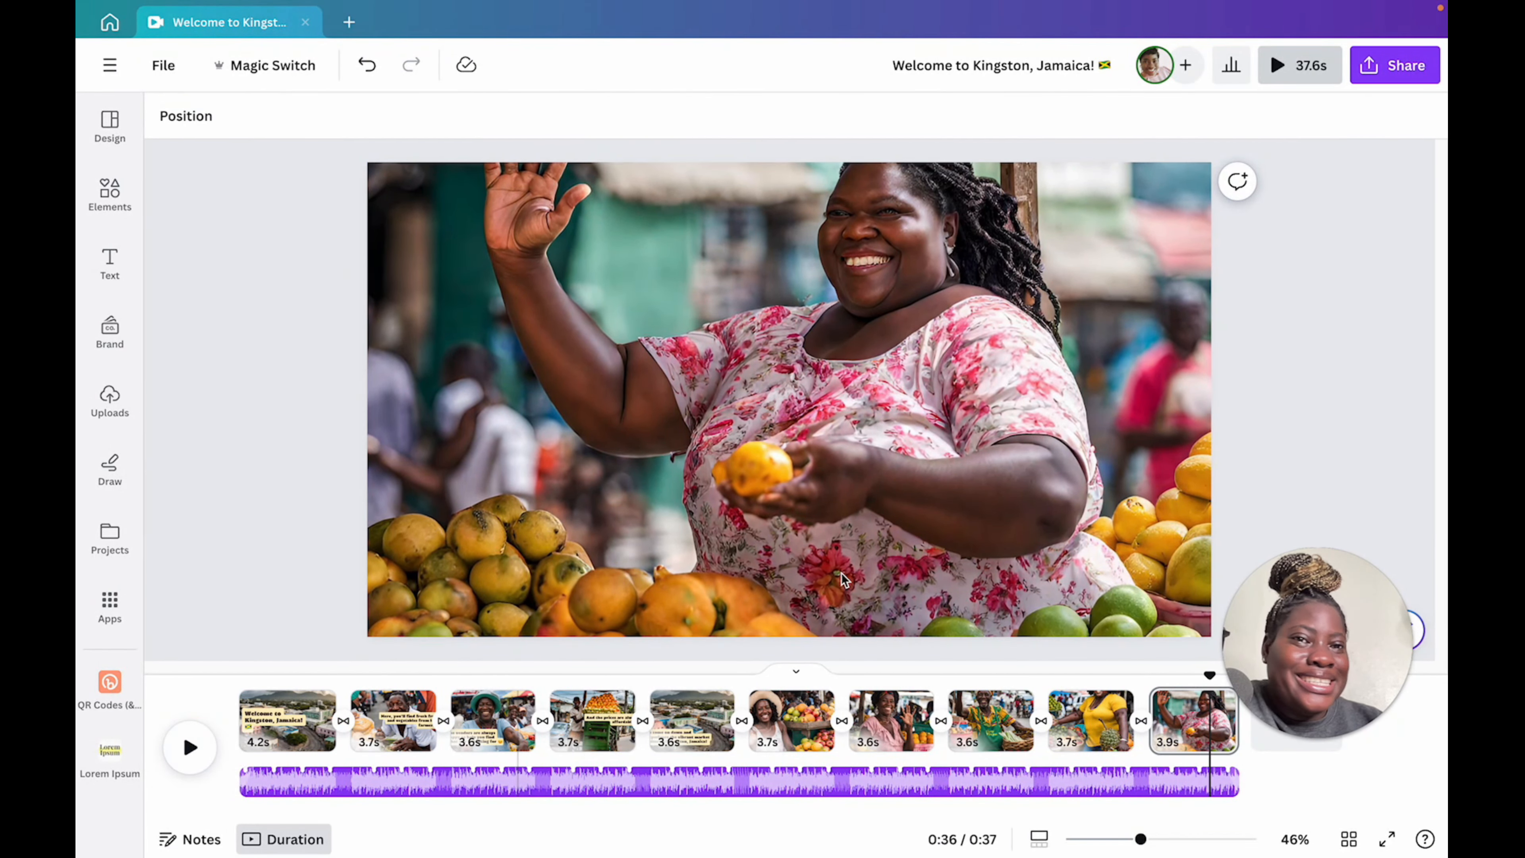
# Step: Reposition the ninth page's photo within its 16:9 crop so the face of the vendor in yellow is in frame
pyautogui.click(1086, 718)
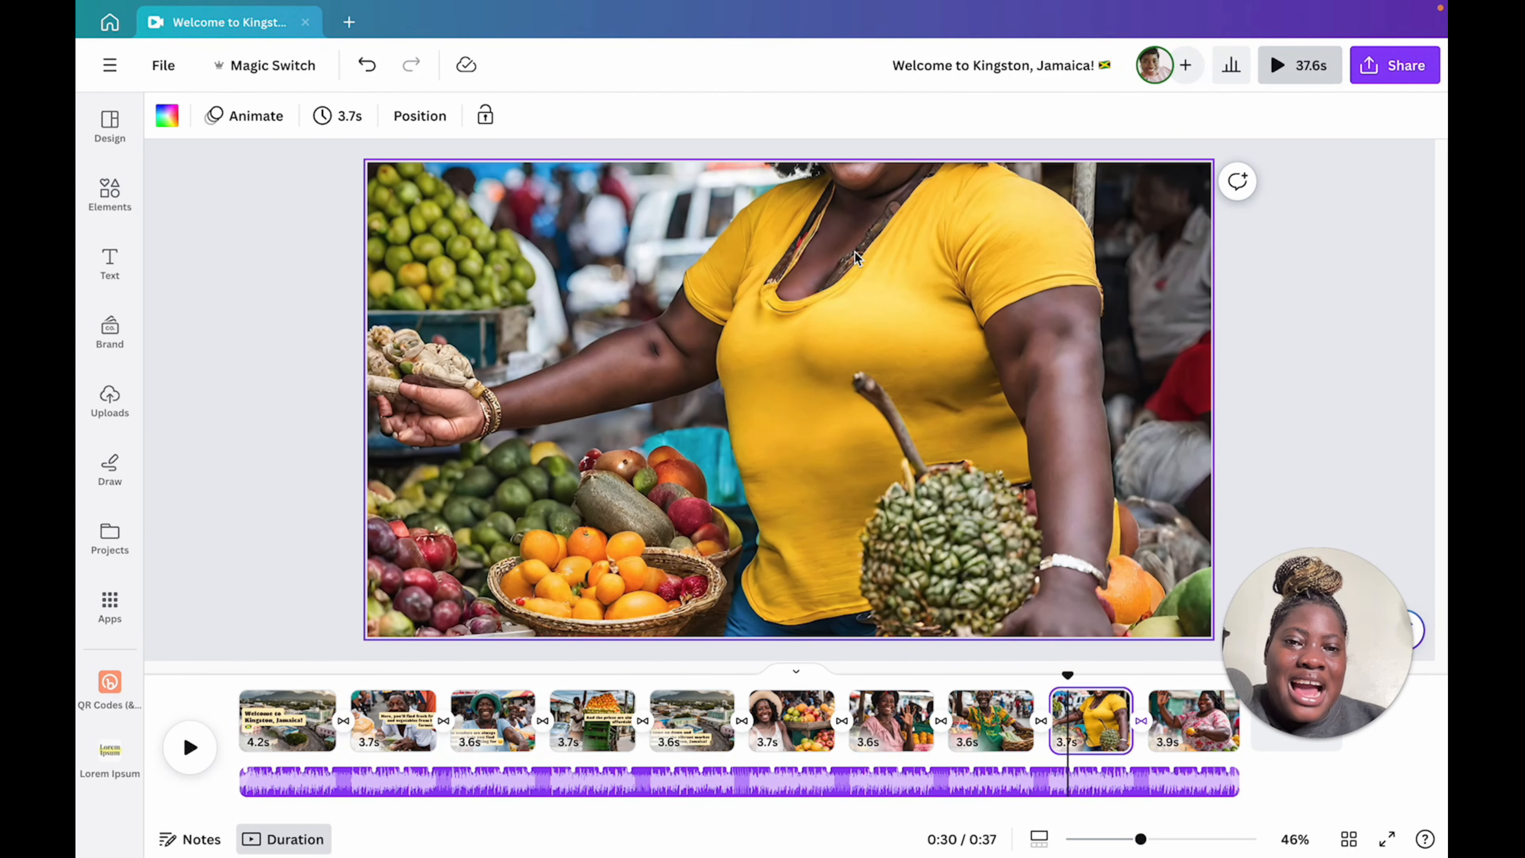
pyautogui.click(864, 265)
pyautogui.doubleClick(875, 273)
pyautogui.moveTo(875, 272); pyautogui.dragTo(875, 409)
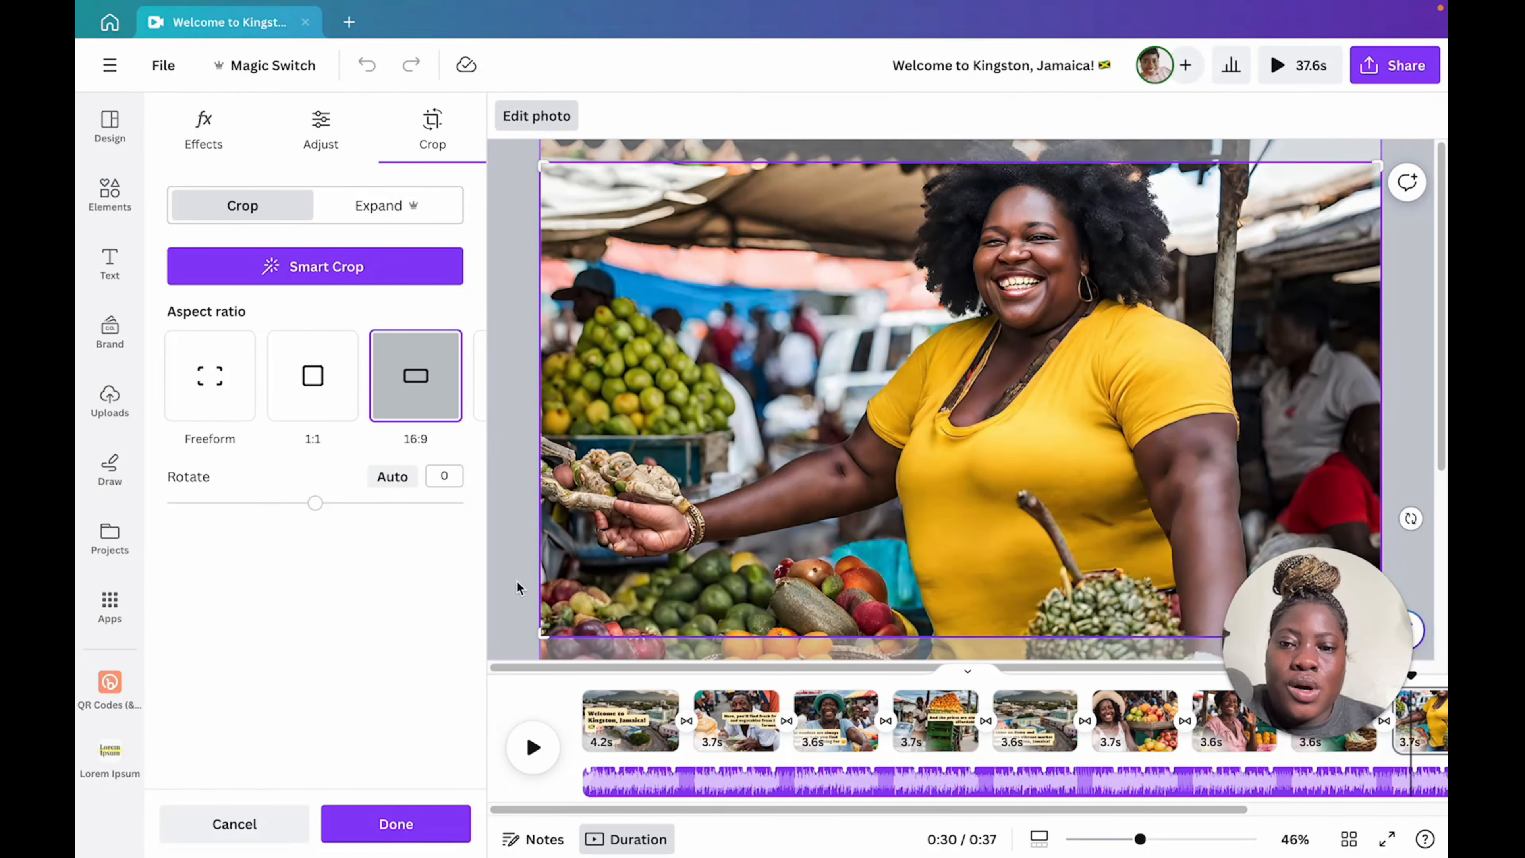
pyautogui.click(396, 823)
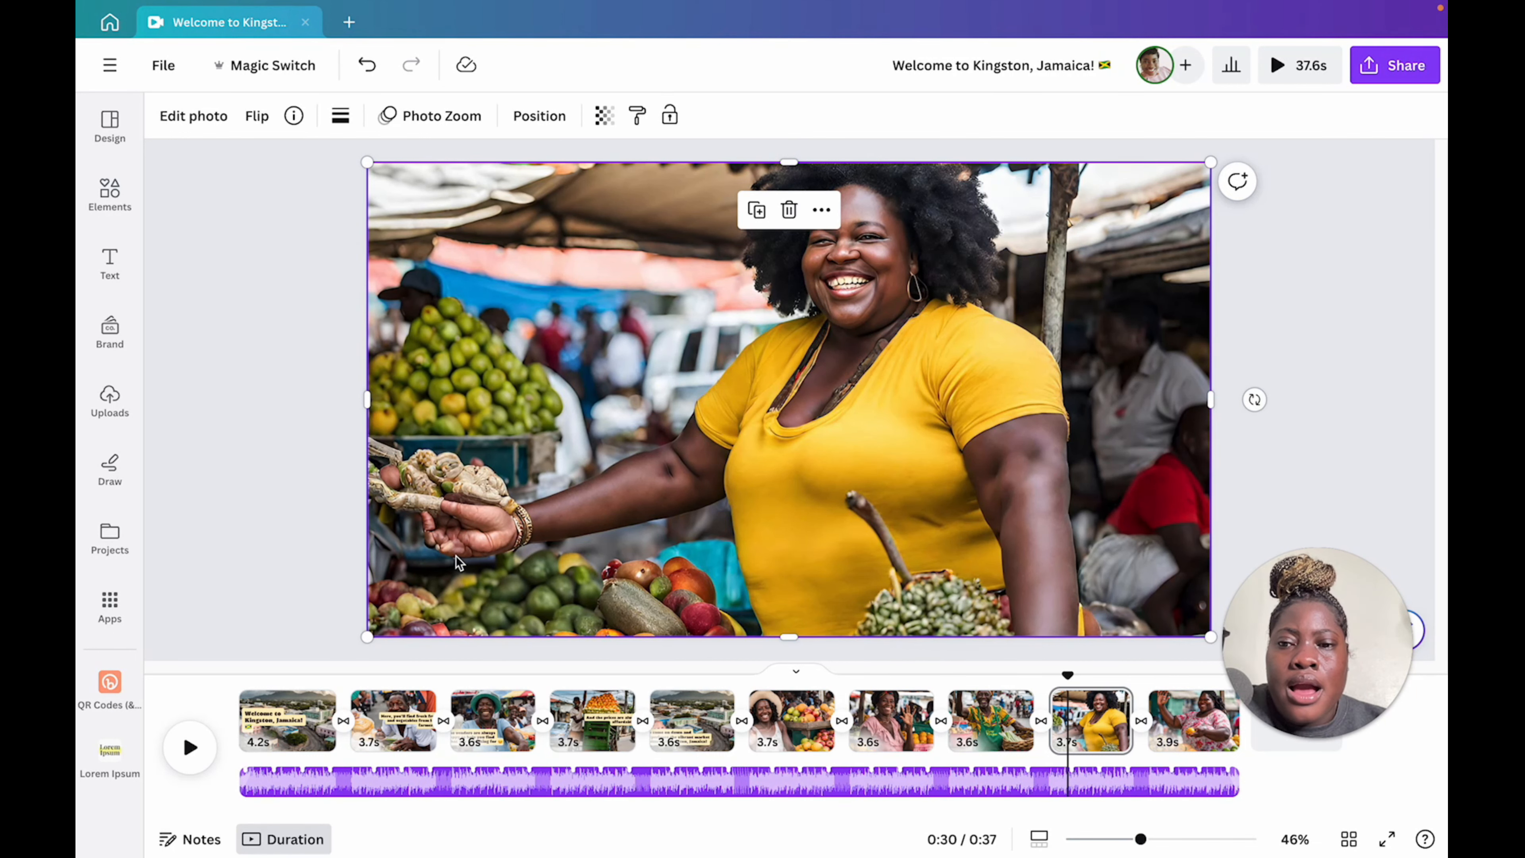
# Step: Duplicate the fifth page's "So come on down and experience" caption onto the sixth, seventh and eighth pages
pyautogui.click(273, 727)
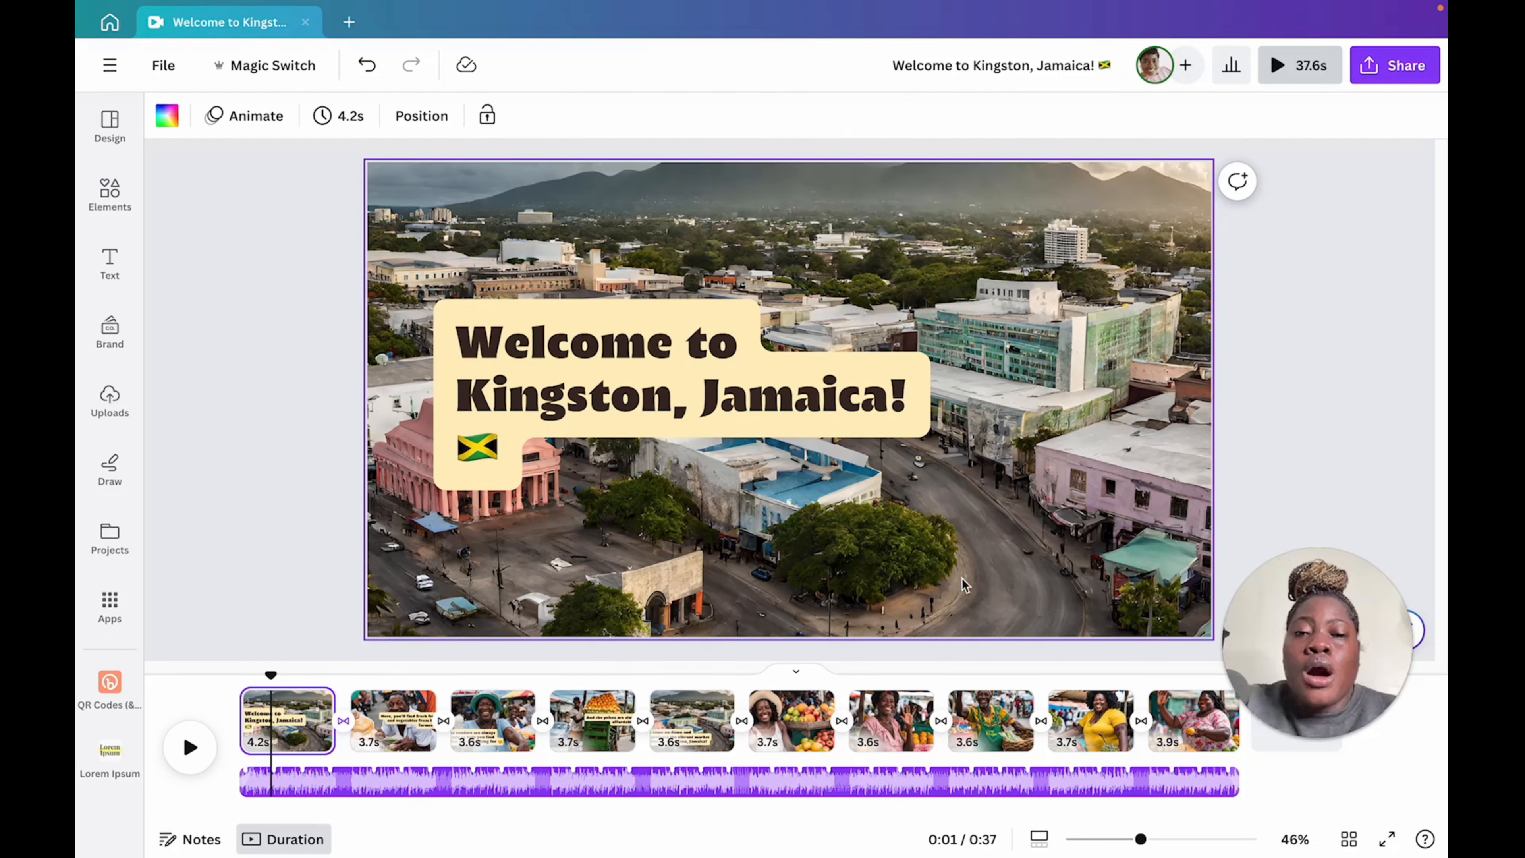
pyautogui.click(666, 721)
pyautogui.click(626, 548)
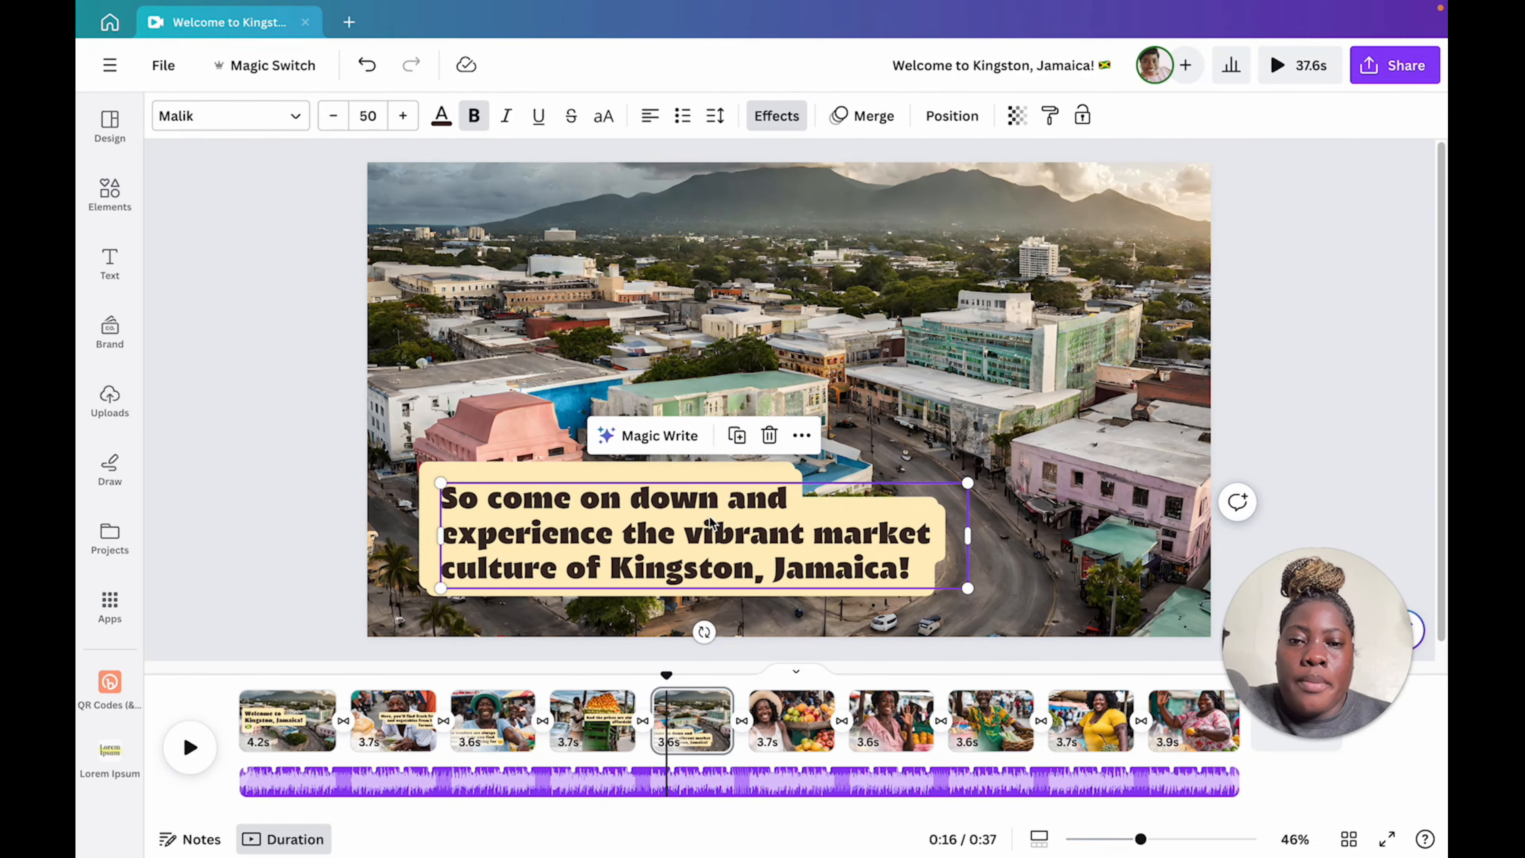
pyautogui.click(730, 430)
pyautogui.moveTo(750, 540); pyautogui.dragTo(794, 726)
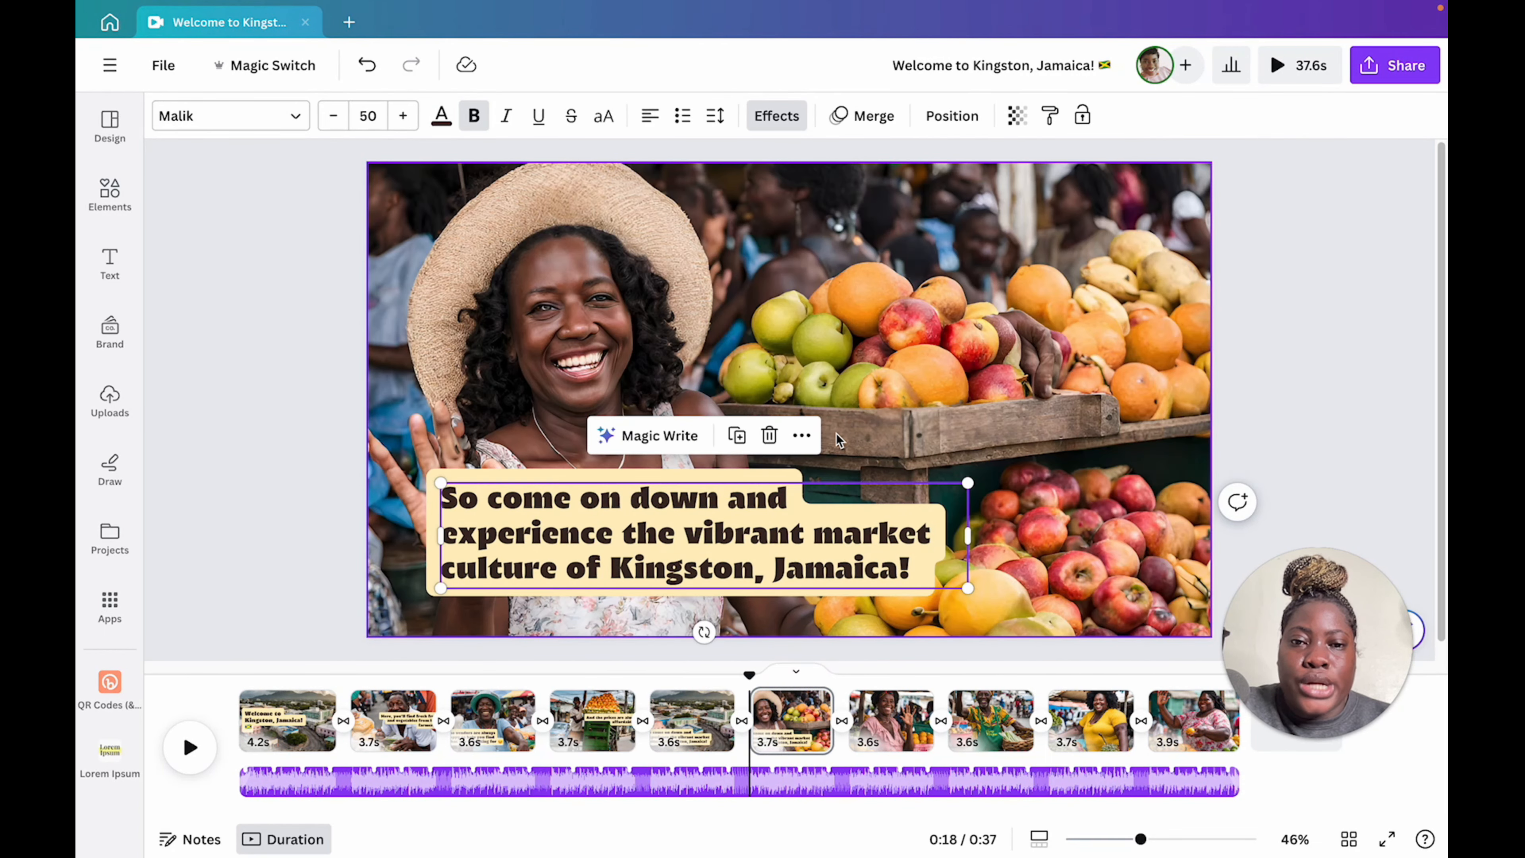
pyautogui.click(735, 449)
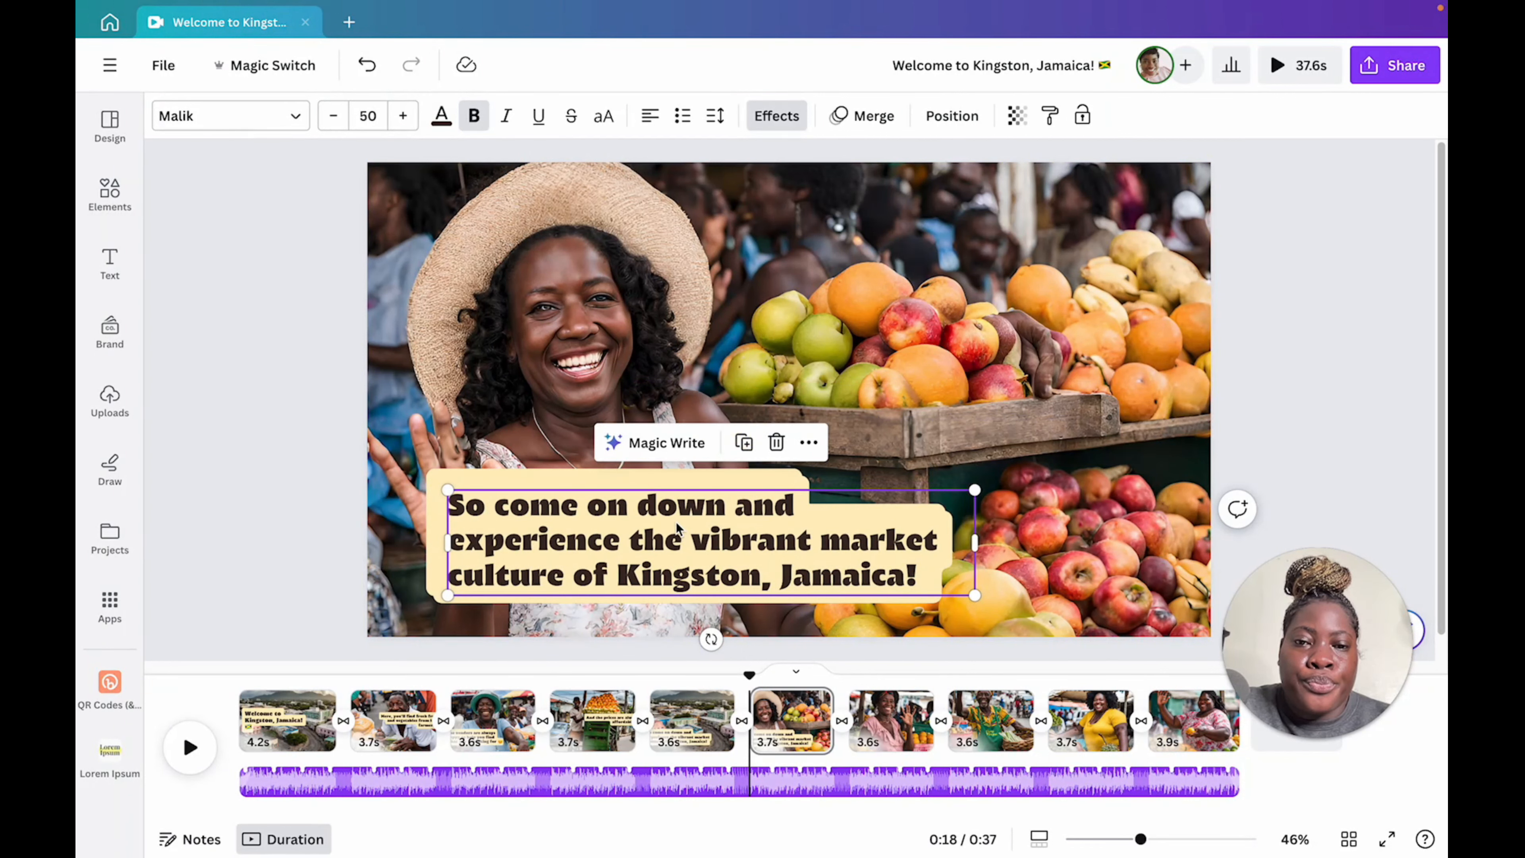
pyautogui.moveTo(751, 532); pyautogui.dragTo(888, 680)
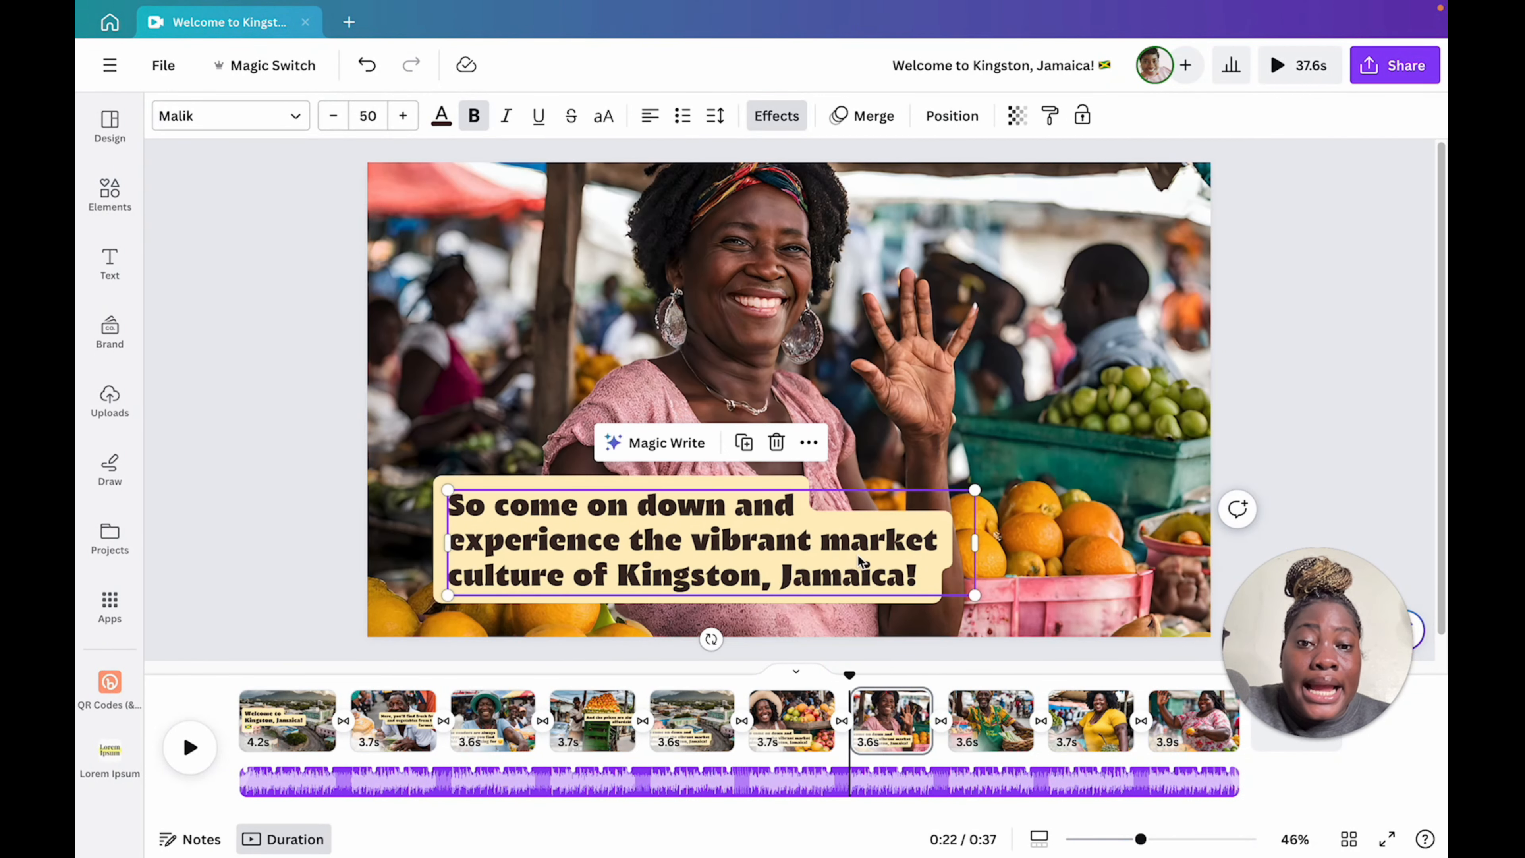
pyautogui.click(745, 445)
pyautogui.moveTo(685, 561); pyautogui.dragTo(990, 729)
# Step: Rewrite the sixth page's caption with Magic Write's More fun option
pyautogui.click(792, 720)
pyautogui.click(701, 530)
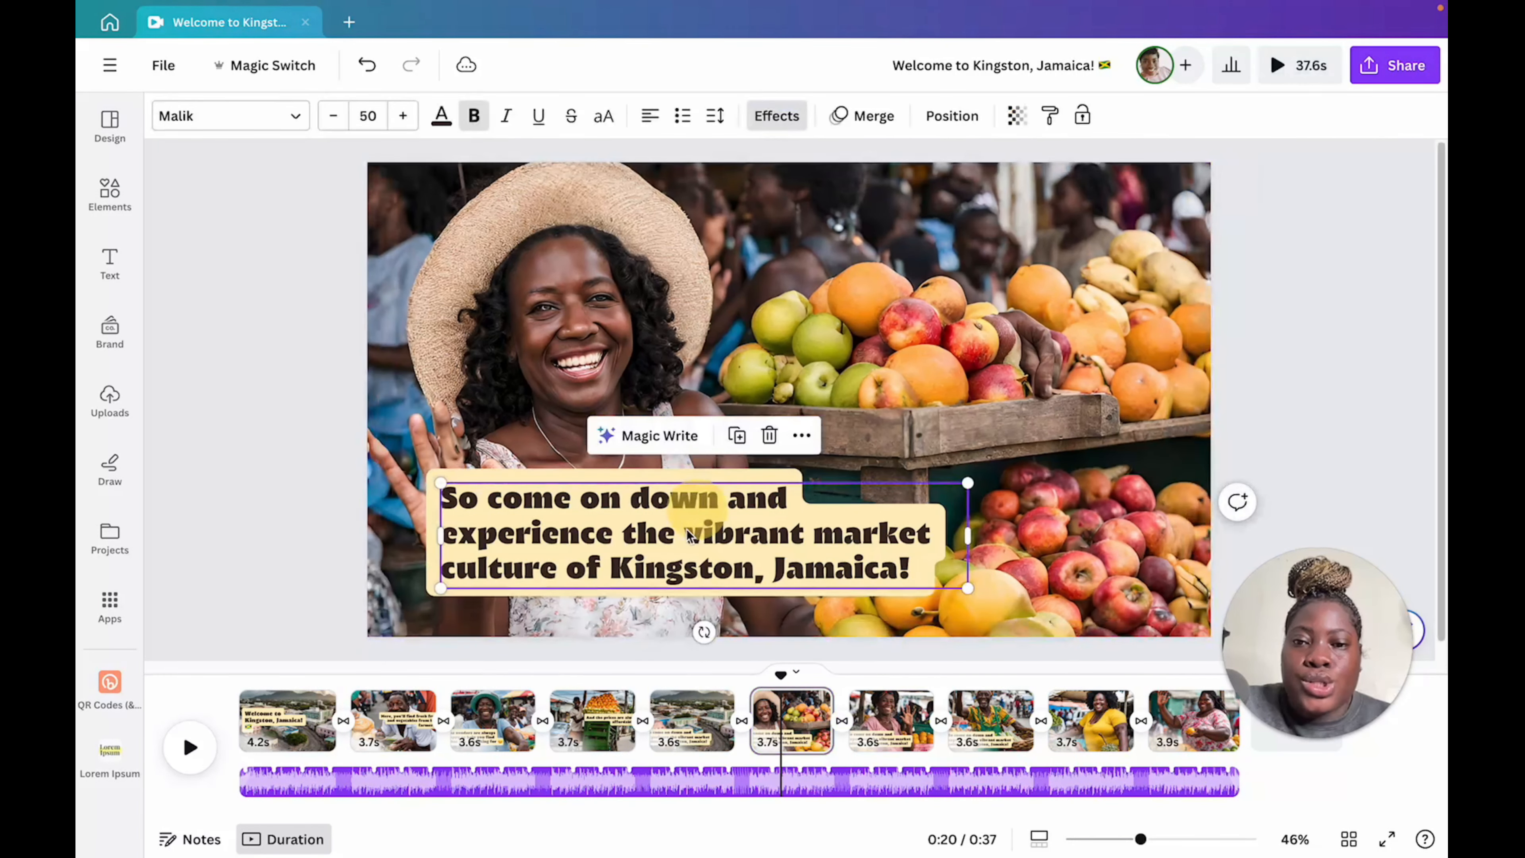
pyautogui.click(663, 437)
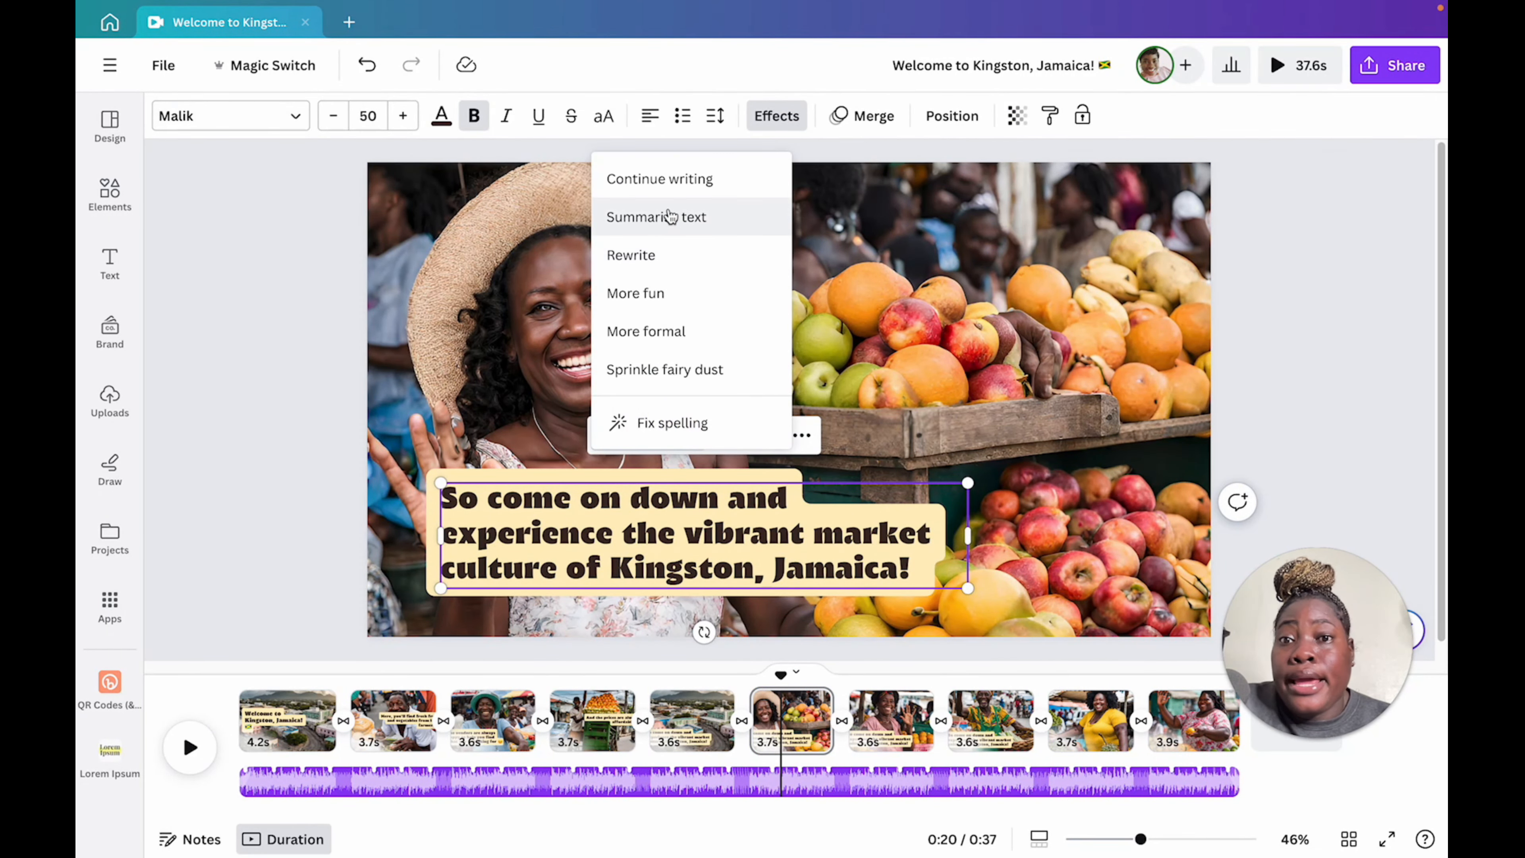
pyautogui.click(657, 293)
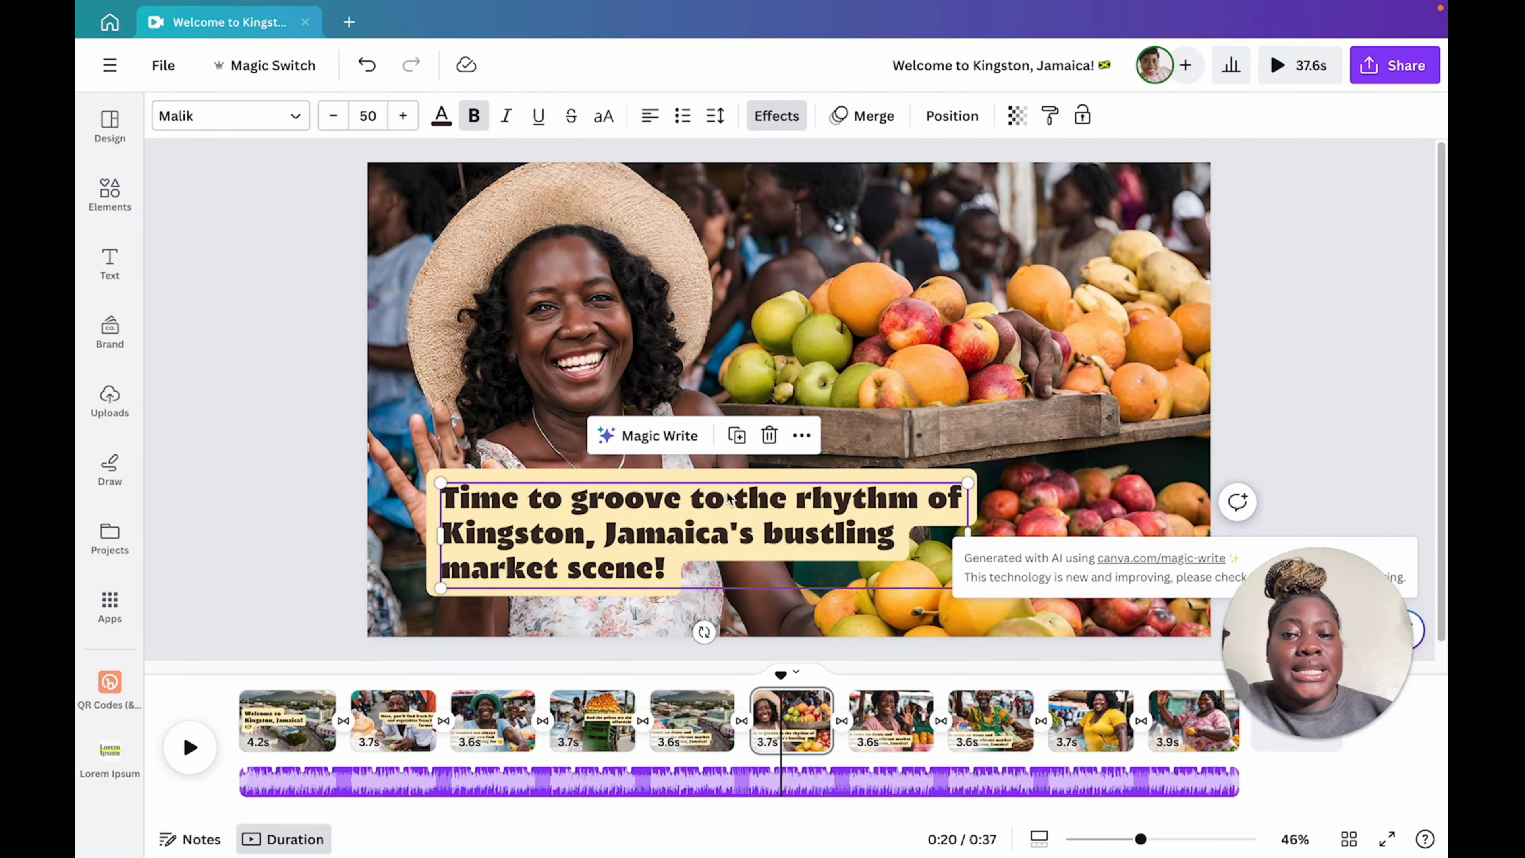
# Step: Apply Magic Write's More fun rewrite to the caption on the seventh page
pyautogui.click(890, 718)
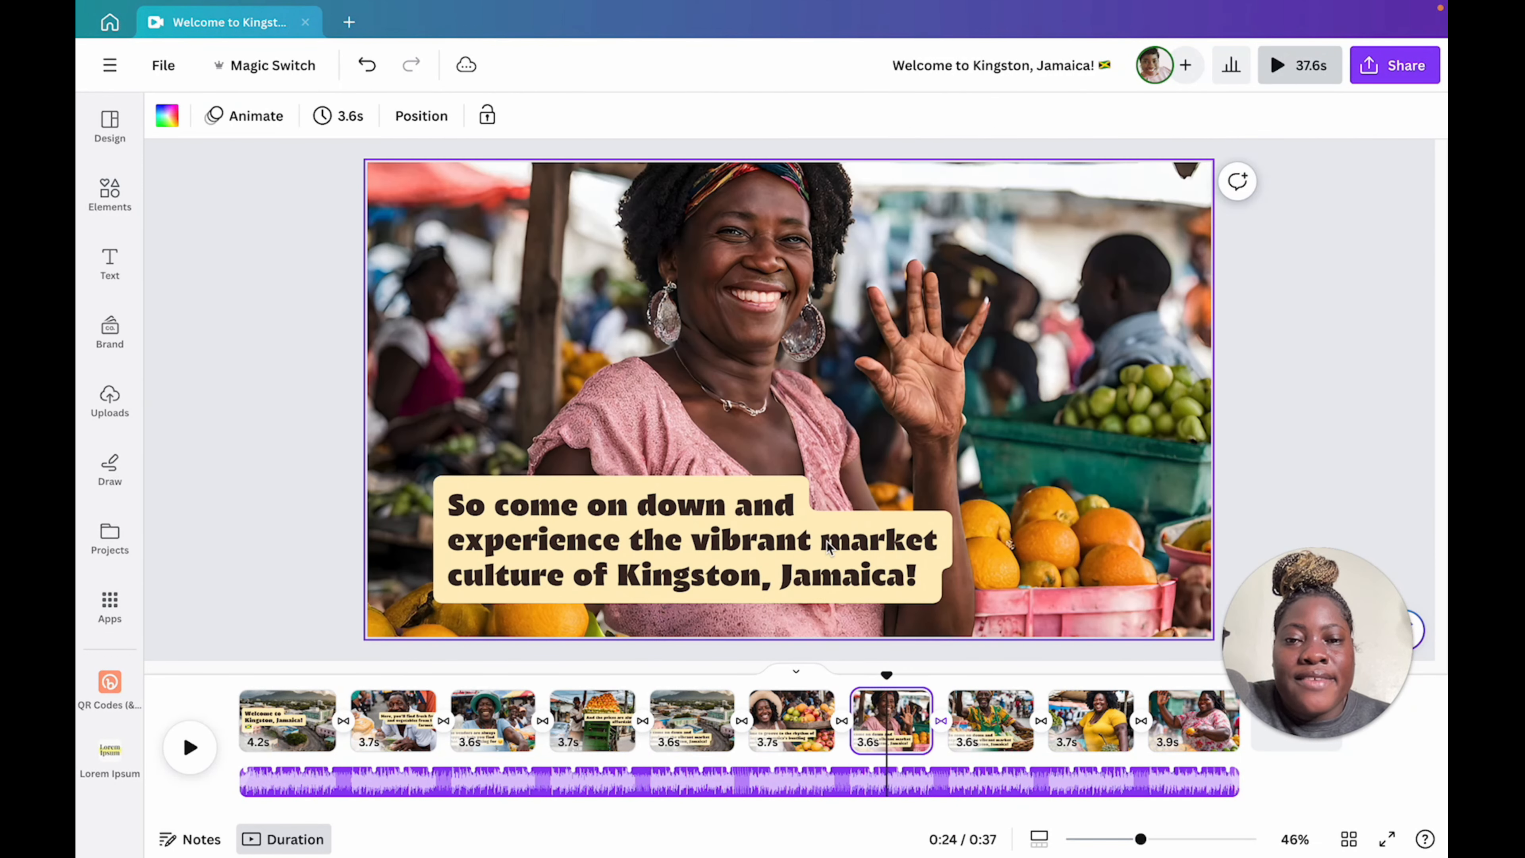
pyautogui.click(733, 538)
pyautogui.click(666, 444)
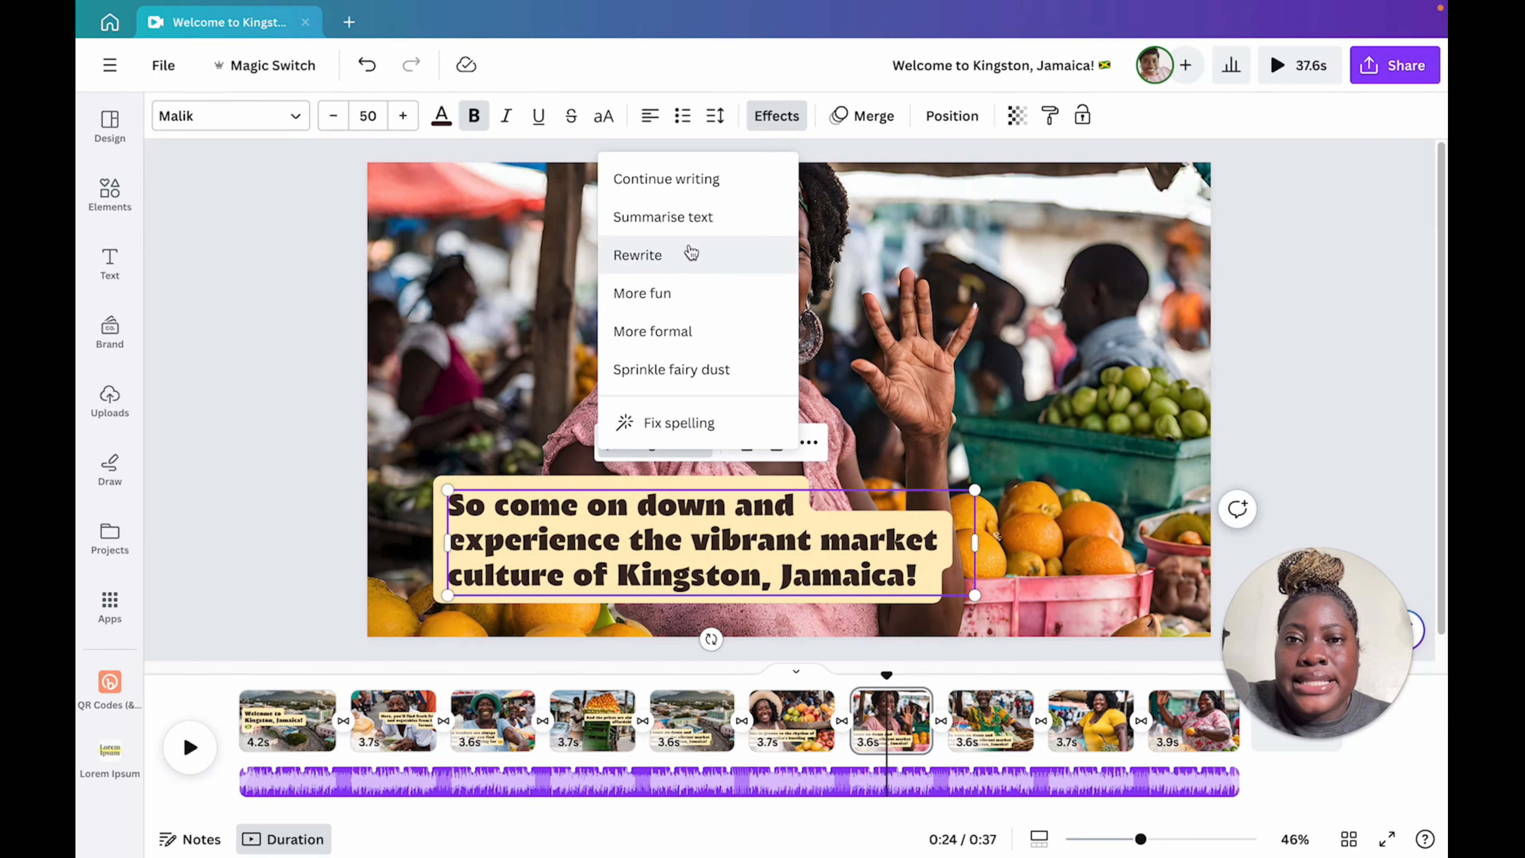
pyautogui.click(691, 294)
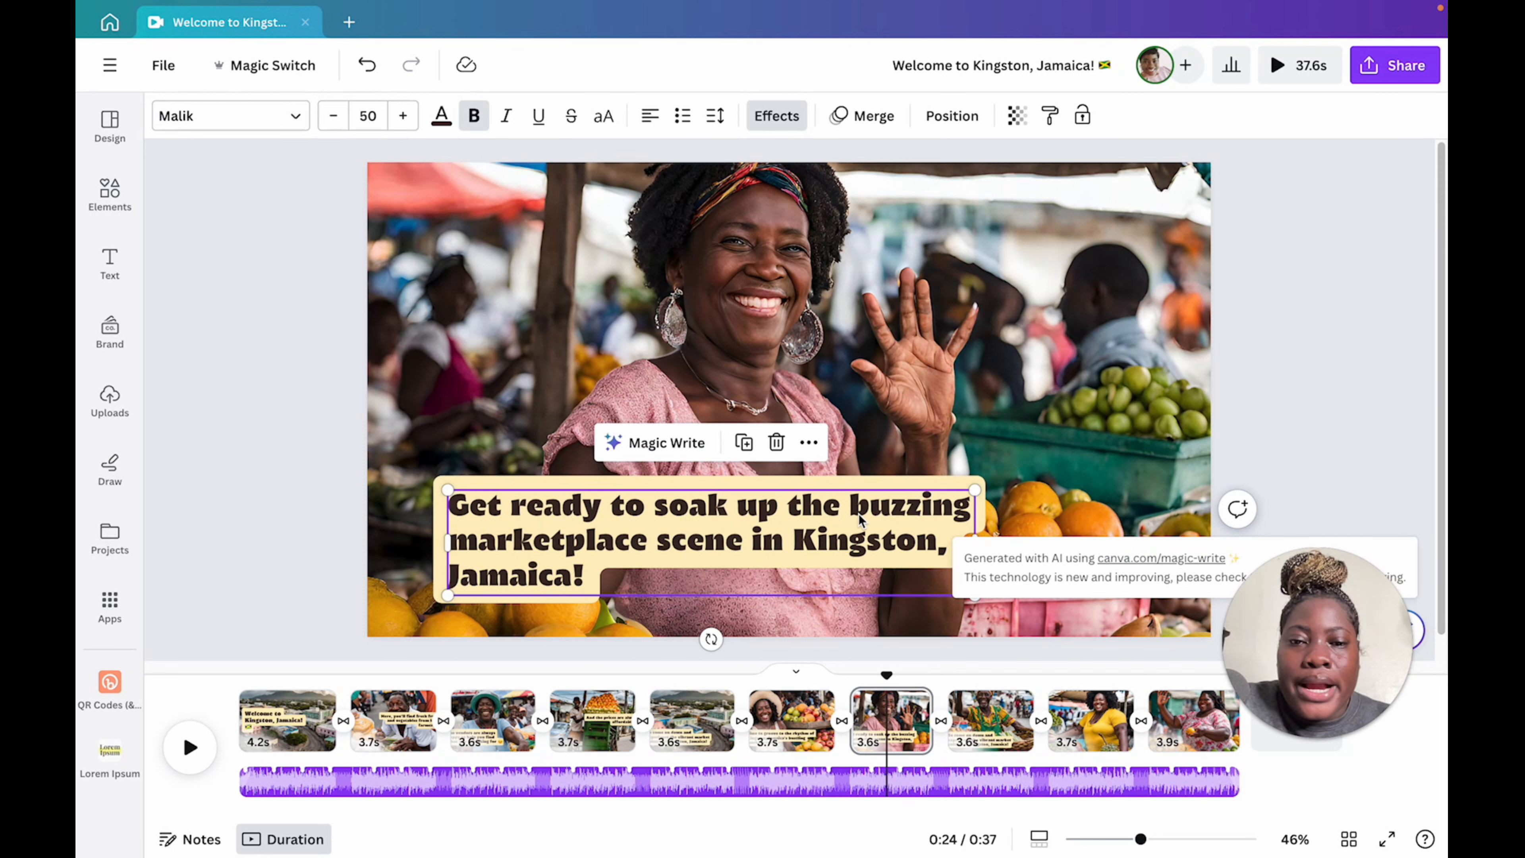
# Step: Make the eighth page's caption more fun with Magic Write
pyautogui.click(988, 718)
pyautogui.click(733, 538)
pyautogui.click(669, 449)
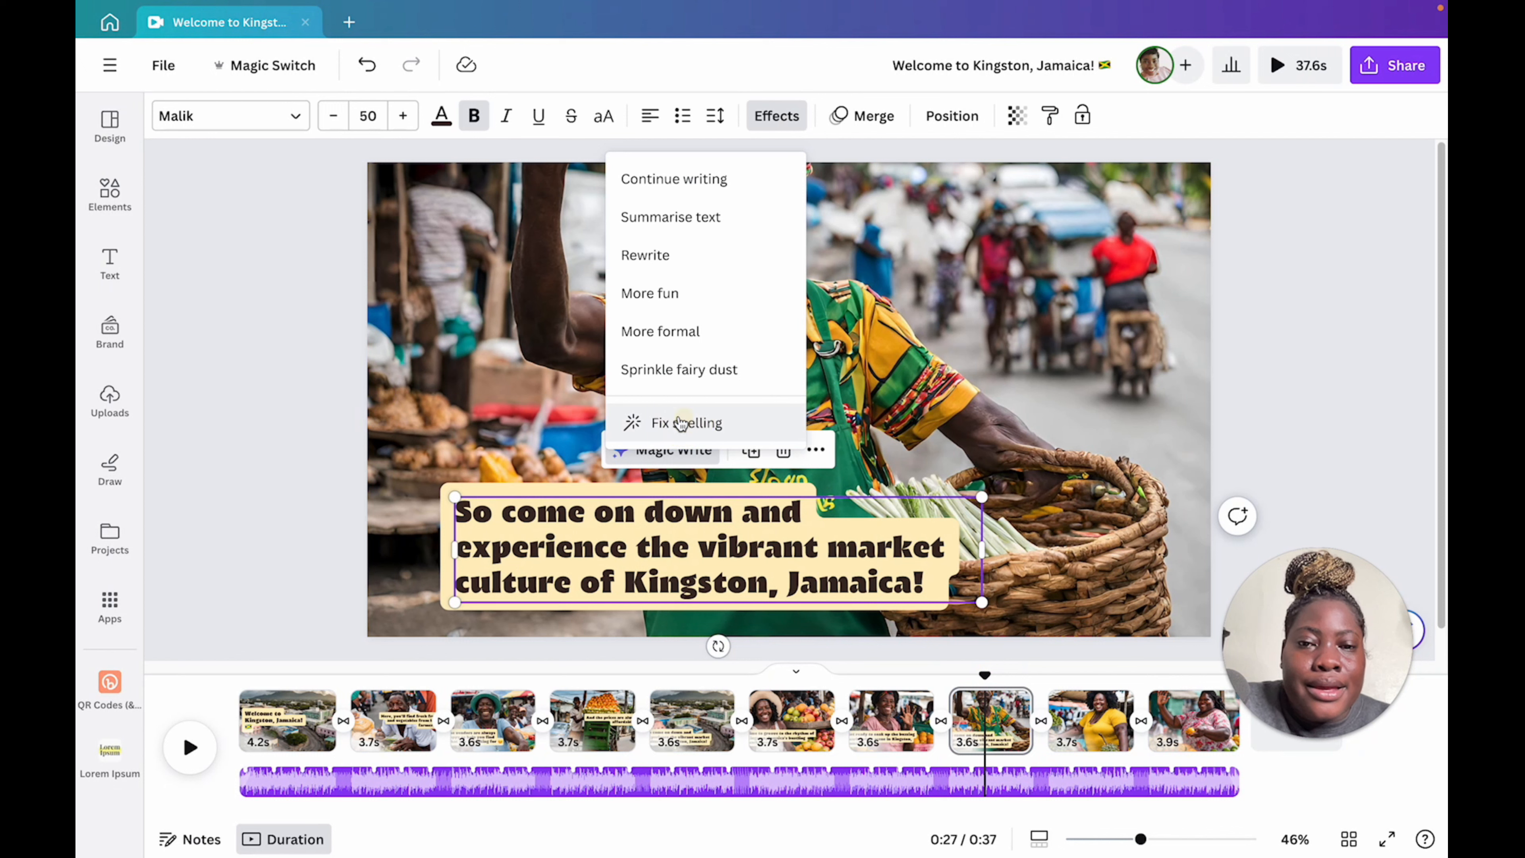
pyautogui.click(690, 302)
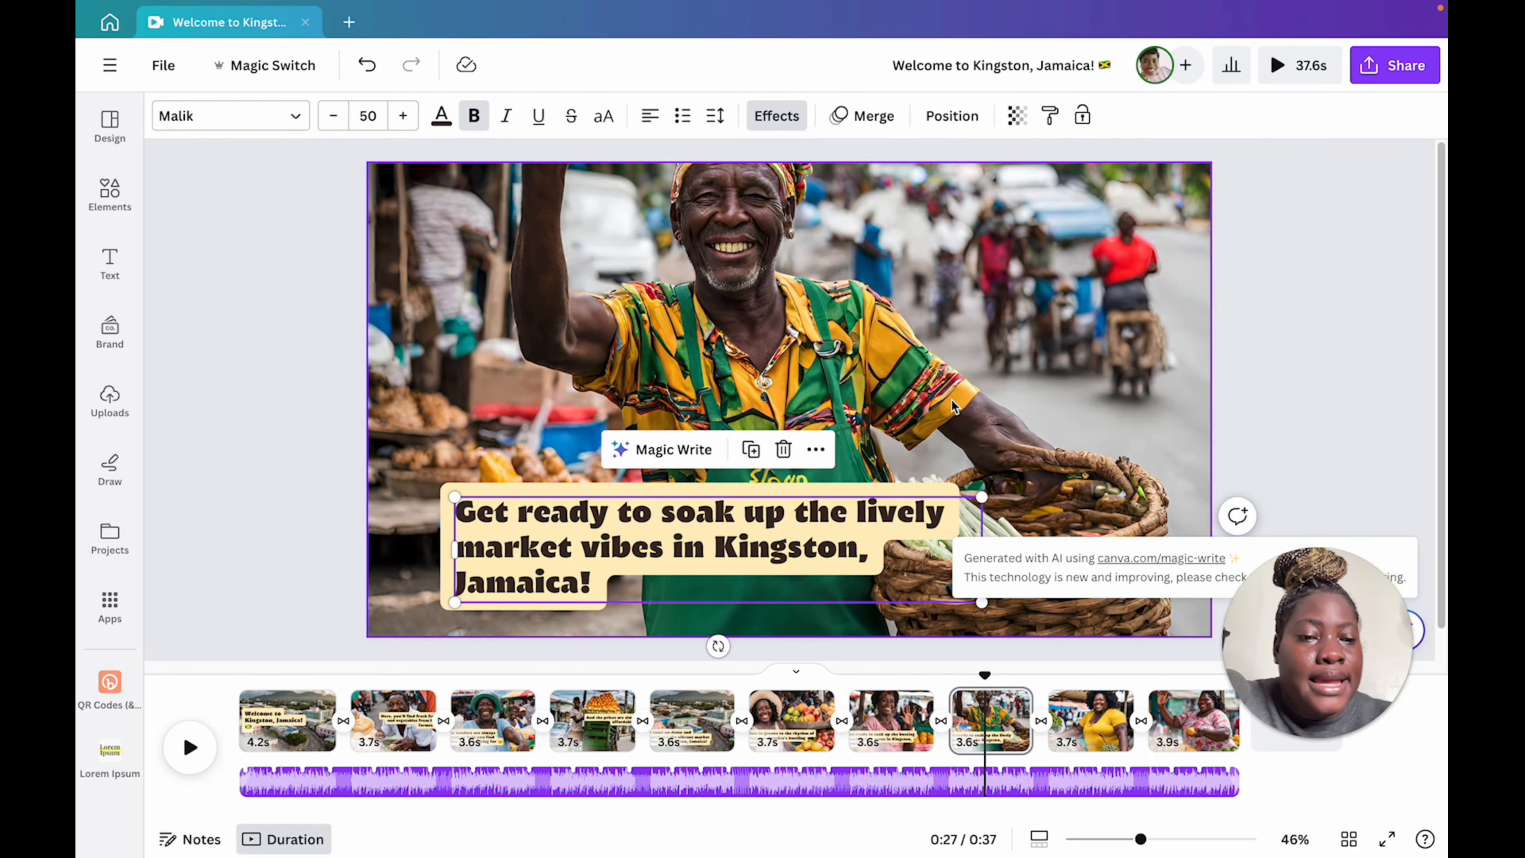
# Step: Try the None and default Background text effects on the eighth page's caption, and undo both changes
pyautogui.click(310, 446)
pyautogui.click(612, 571)
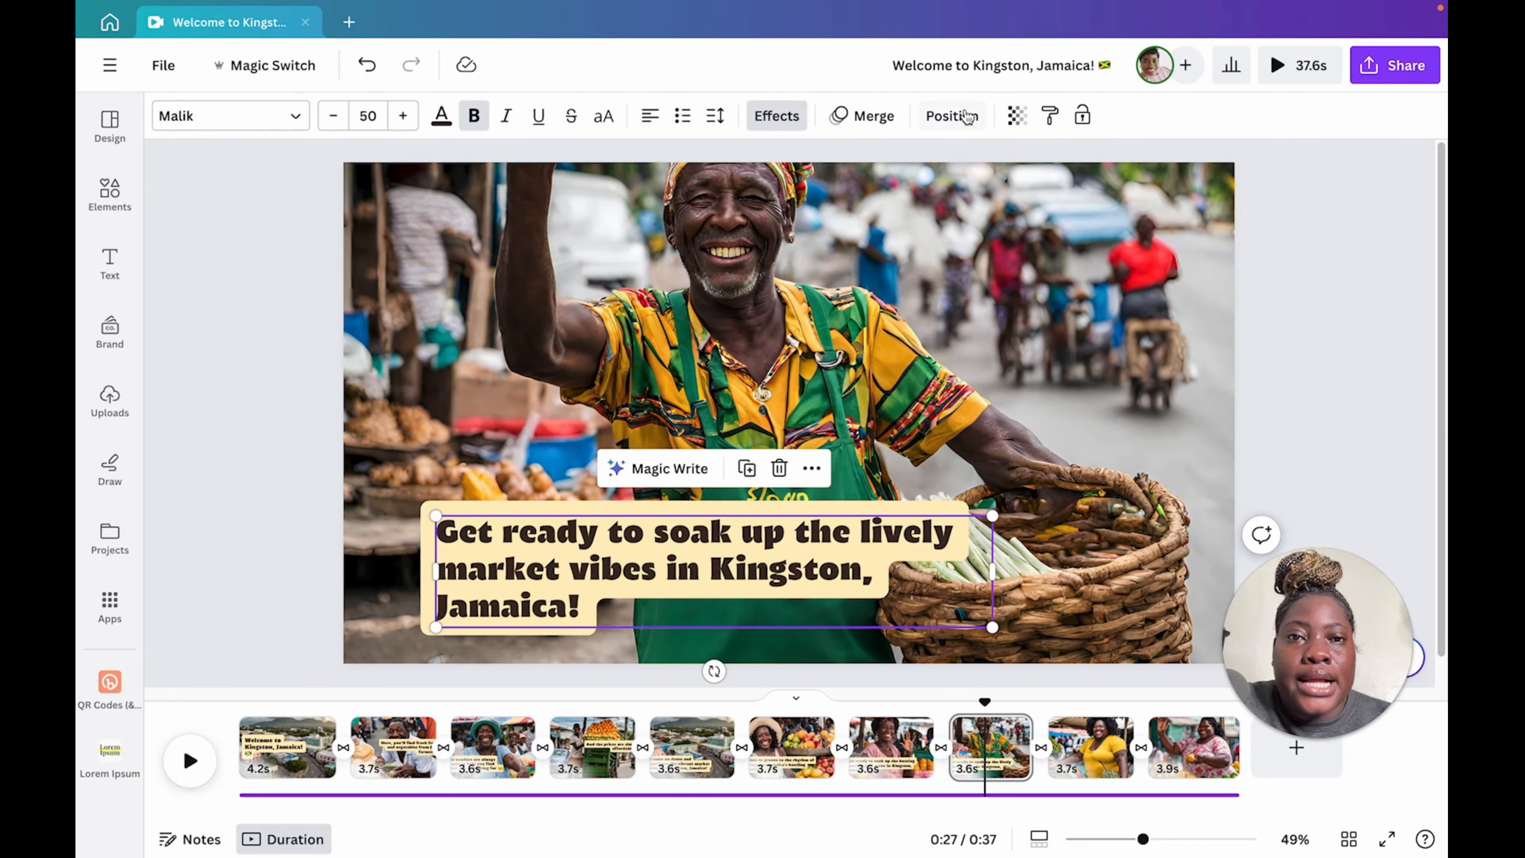
pyautogui.click(777, 116)
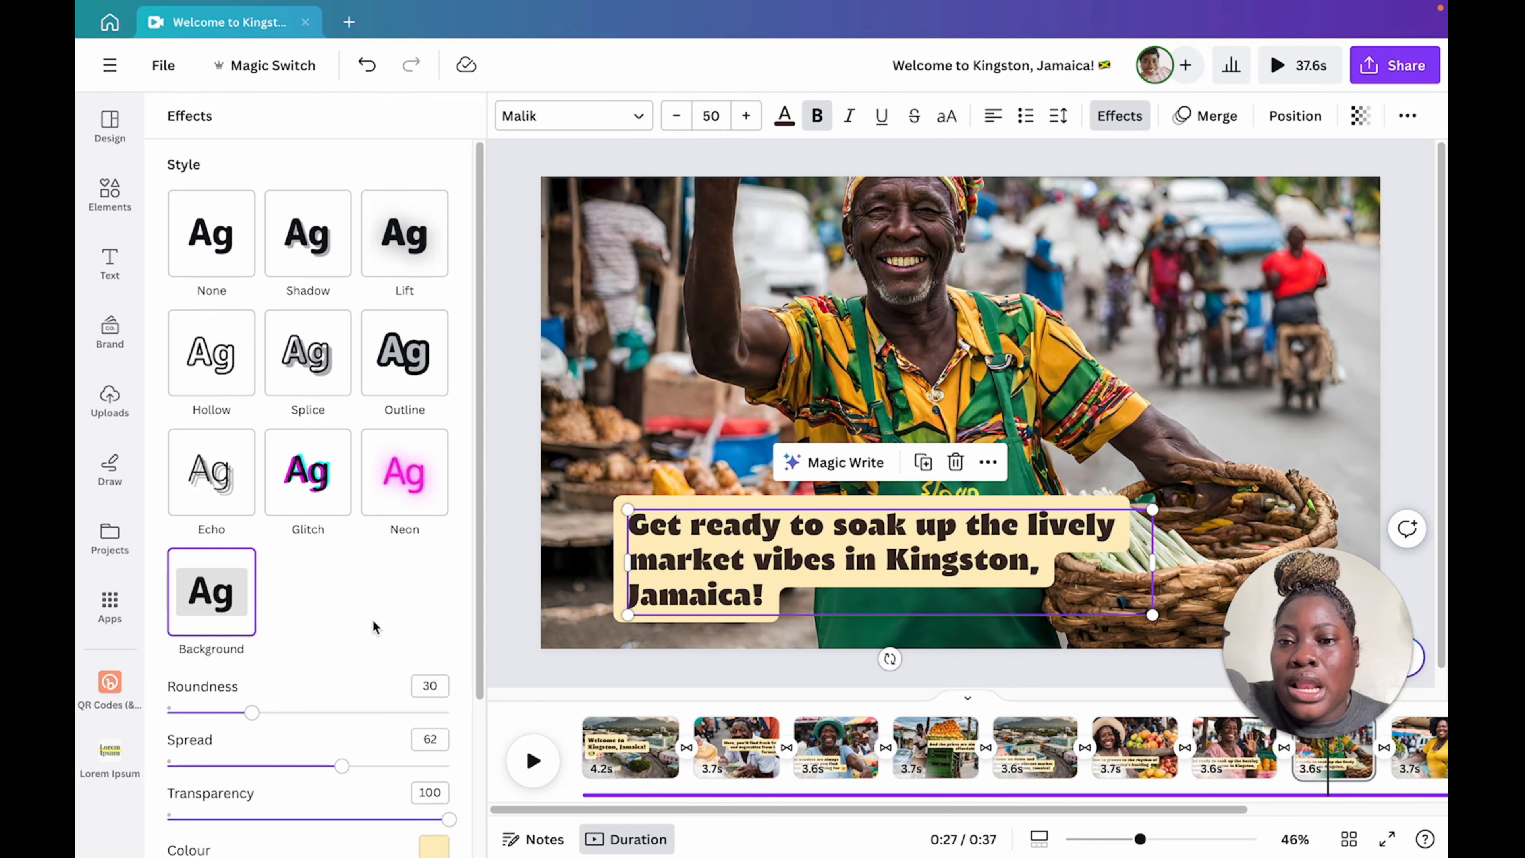
pyautogui.scroll(-1, 336, 541)
pyautogui.scroll(1, 252, 301)
pyautogui.click(181, 250)
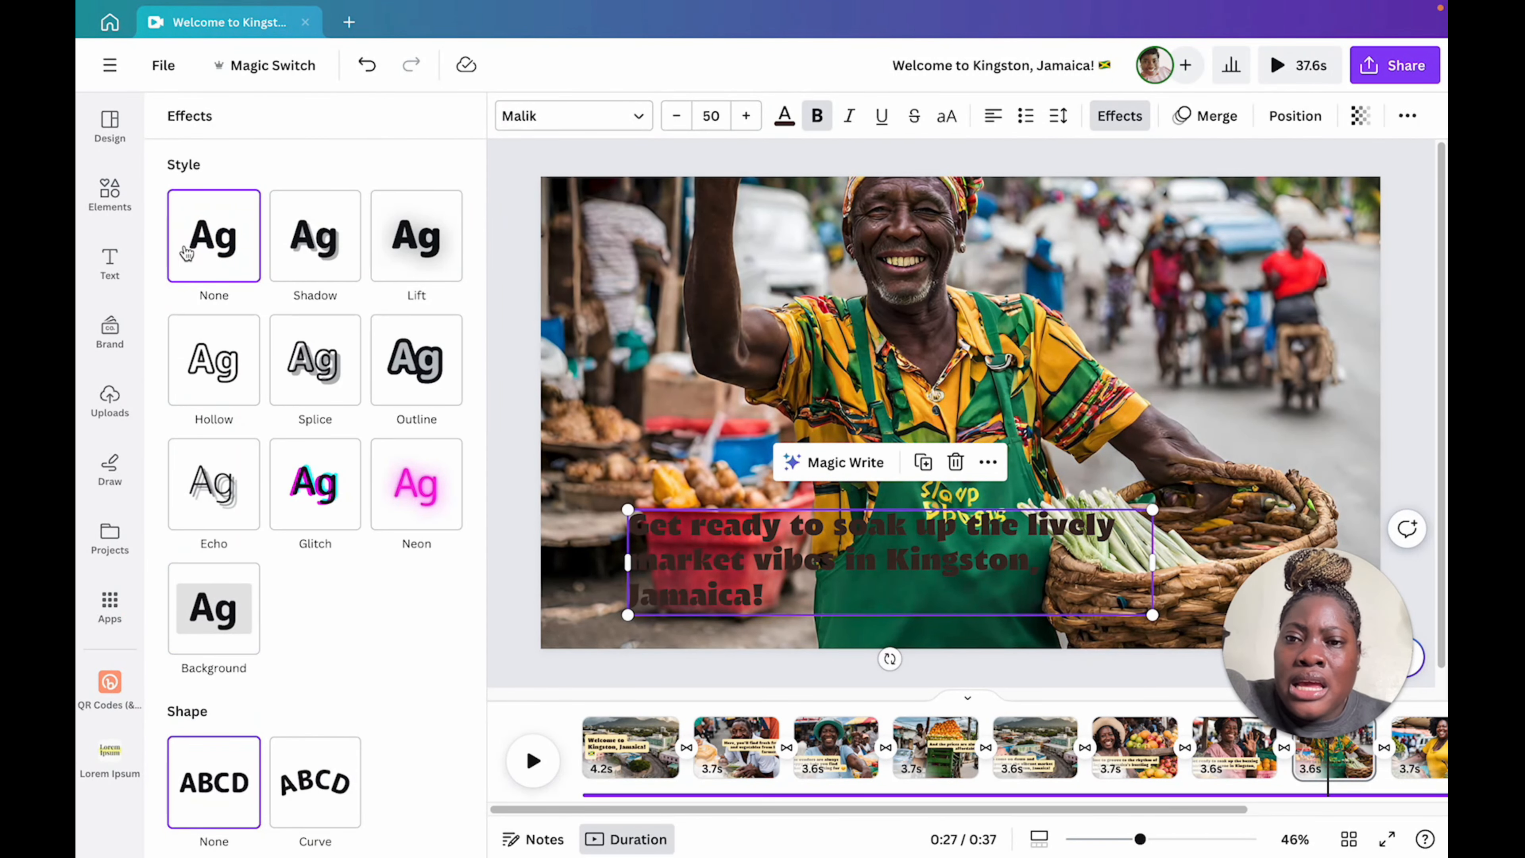
pyautogui.click(223, 608)
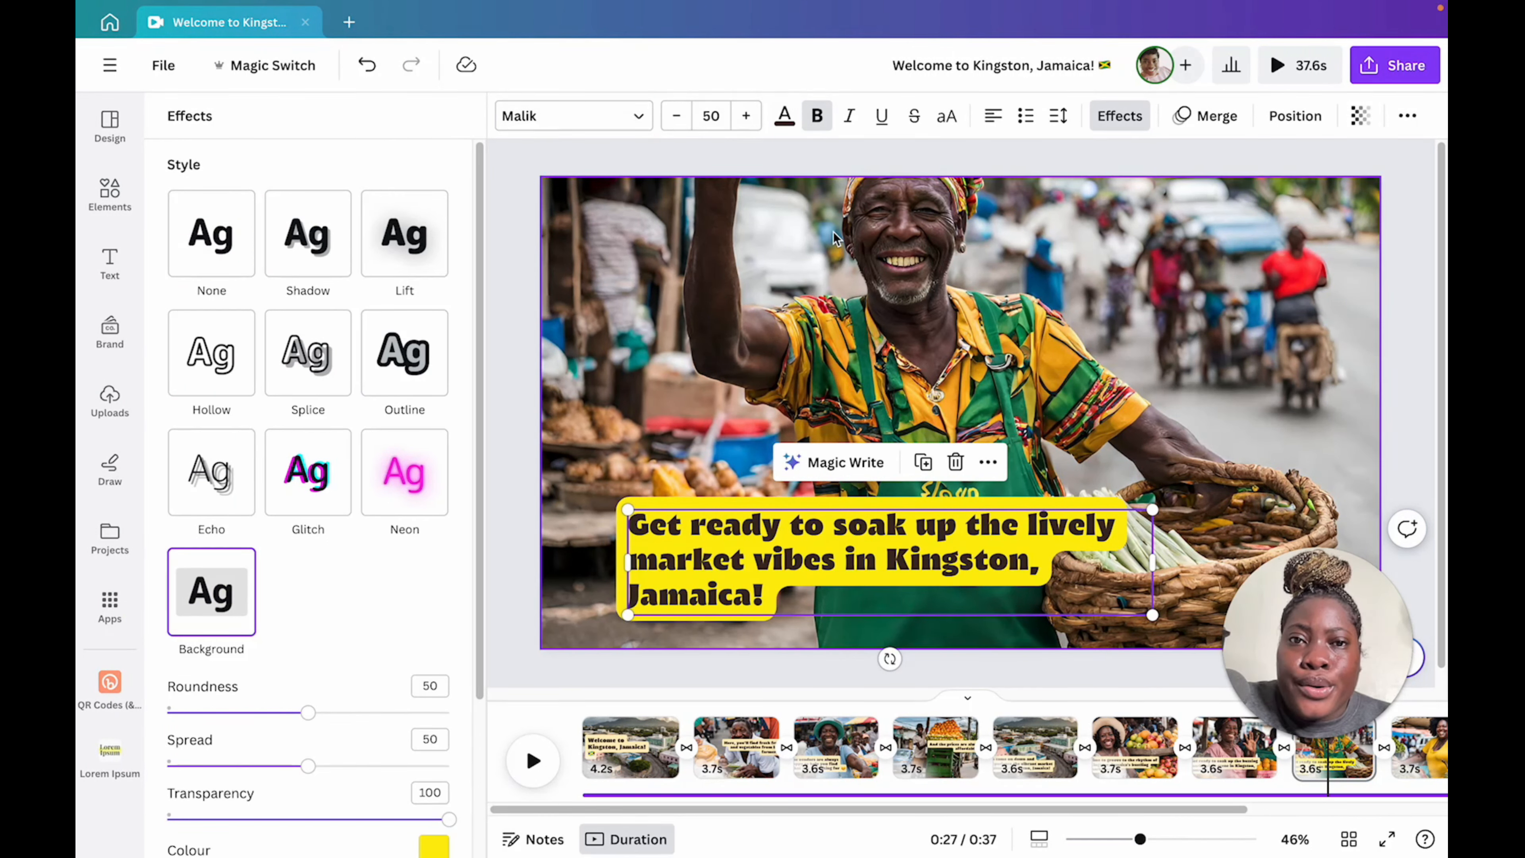
pyautogui.click(366, 65)
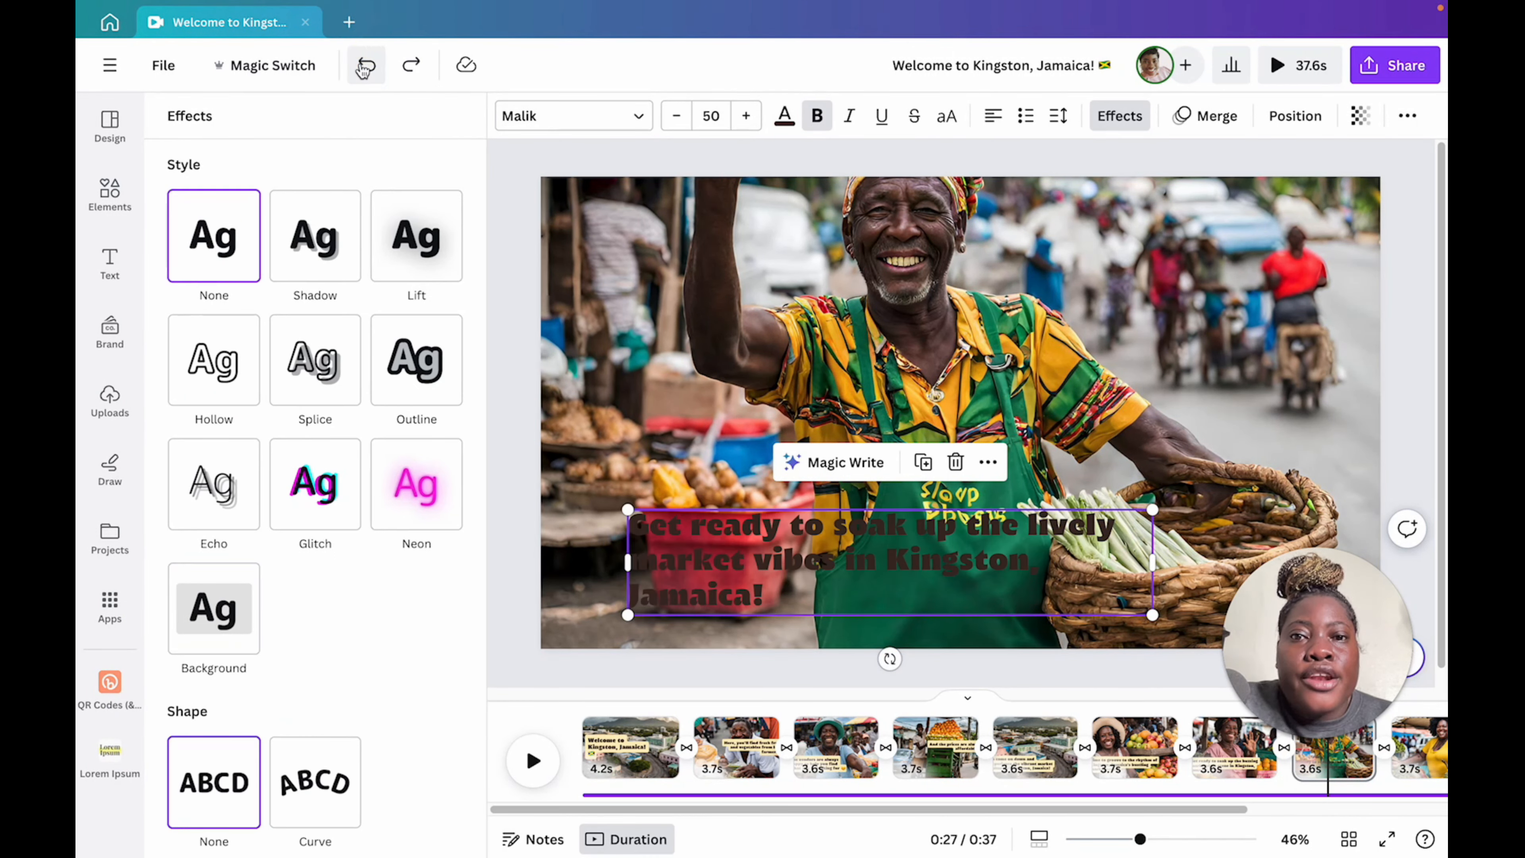
pyautogui.click(366, 65)
pyautogui.click(483, 406)
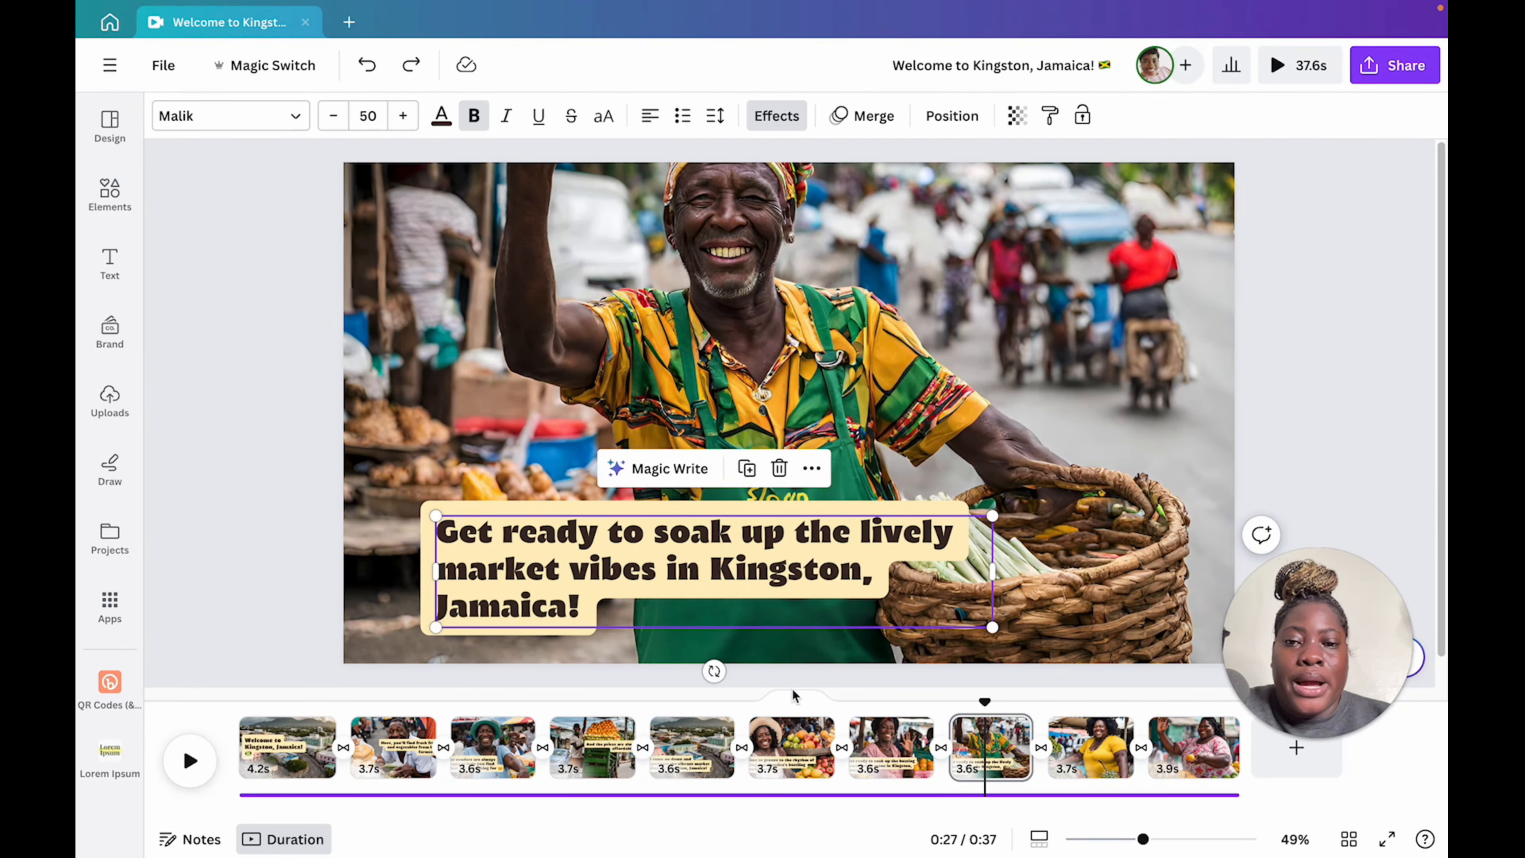
# Step: Try the Slide transition between the second and third pages, and set that transition to None
pyautogui.moveTo(448, 755)
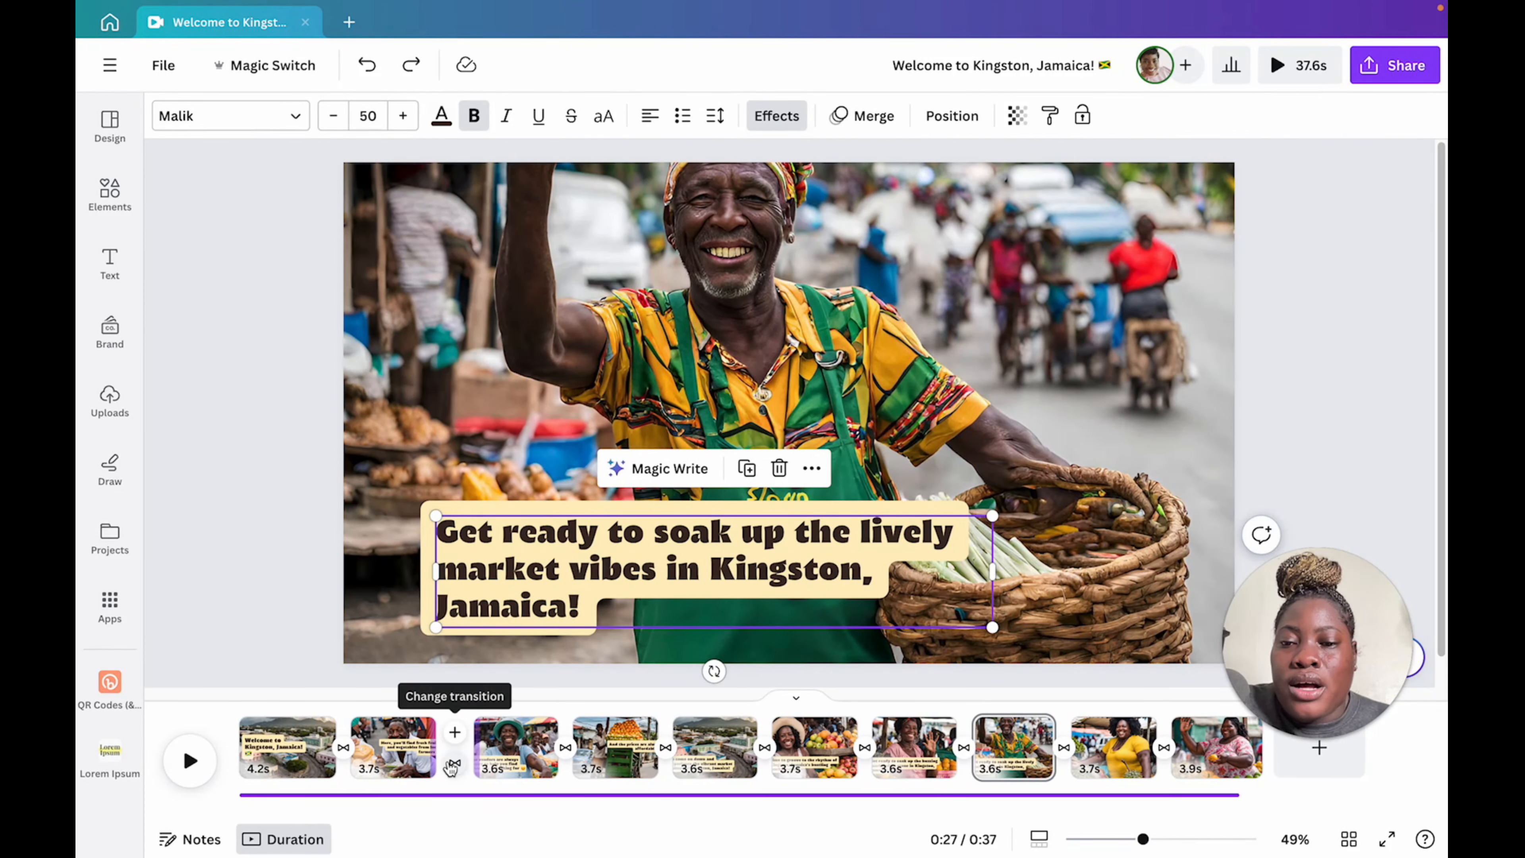
pyautogui.click(452, 764)
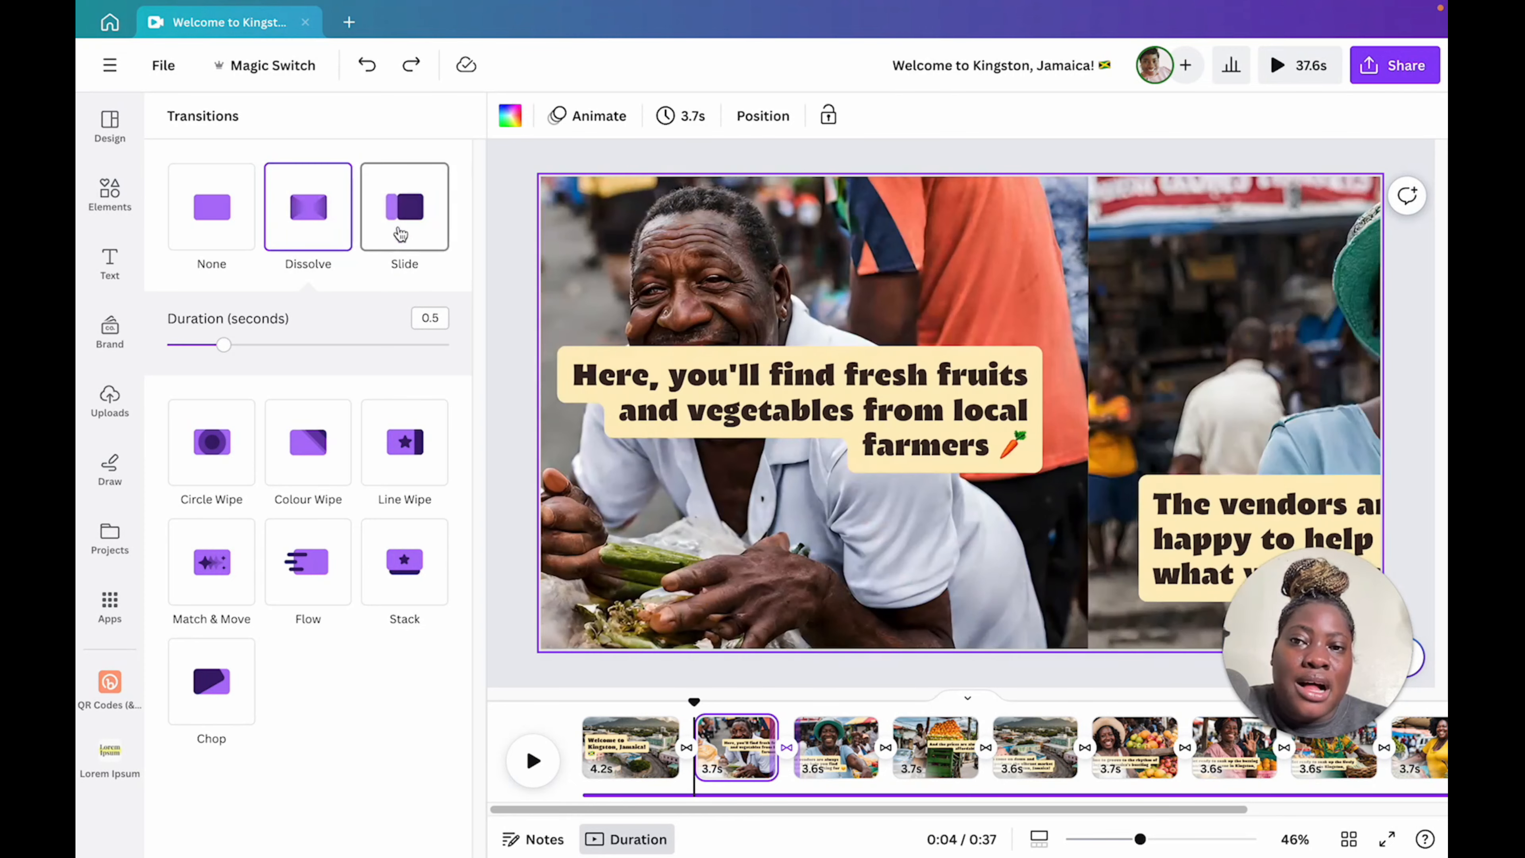
pyautogui.click(403, 208)
pyautogui.click(223, 230)
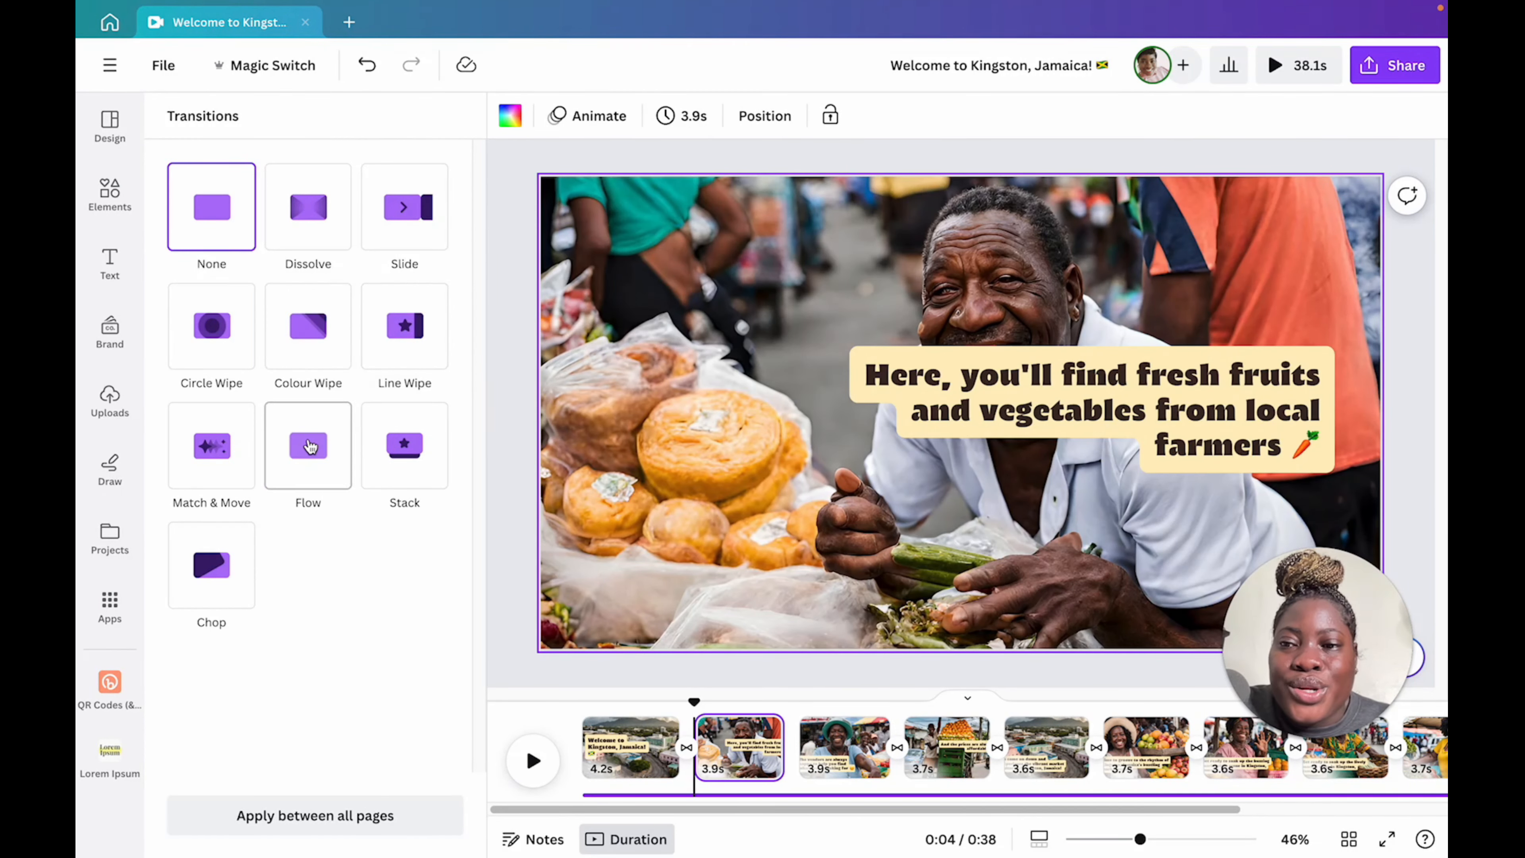
pyautogui.click(498, 525)
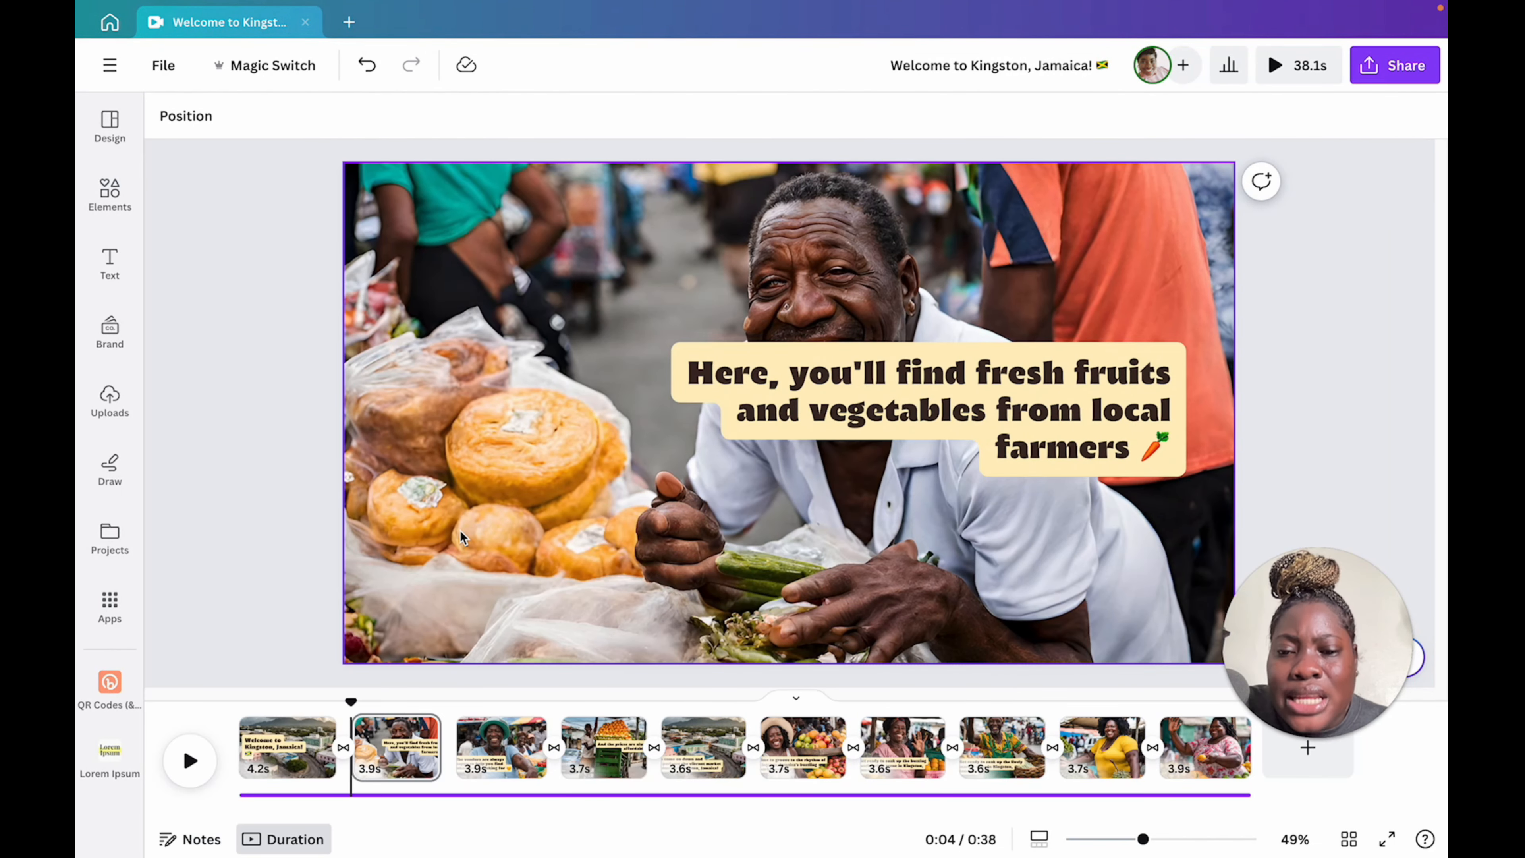
# Step: Turn on Beat Sync's Sync now option for the music track so pages are timed to the music
pyautogui.click(507, 794)
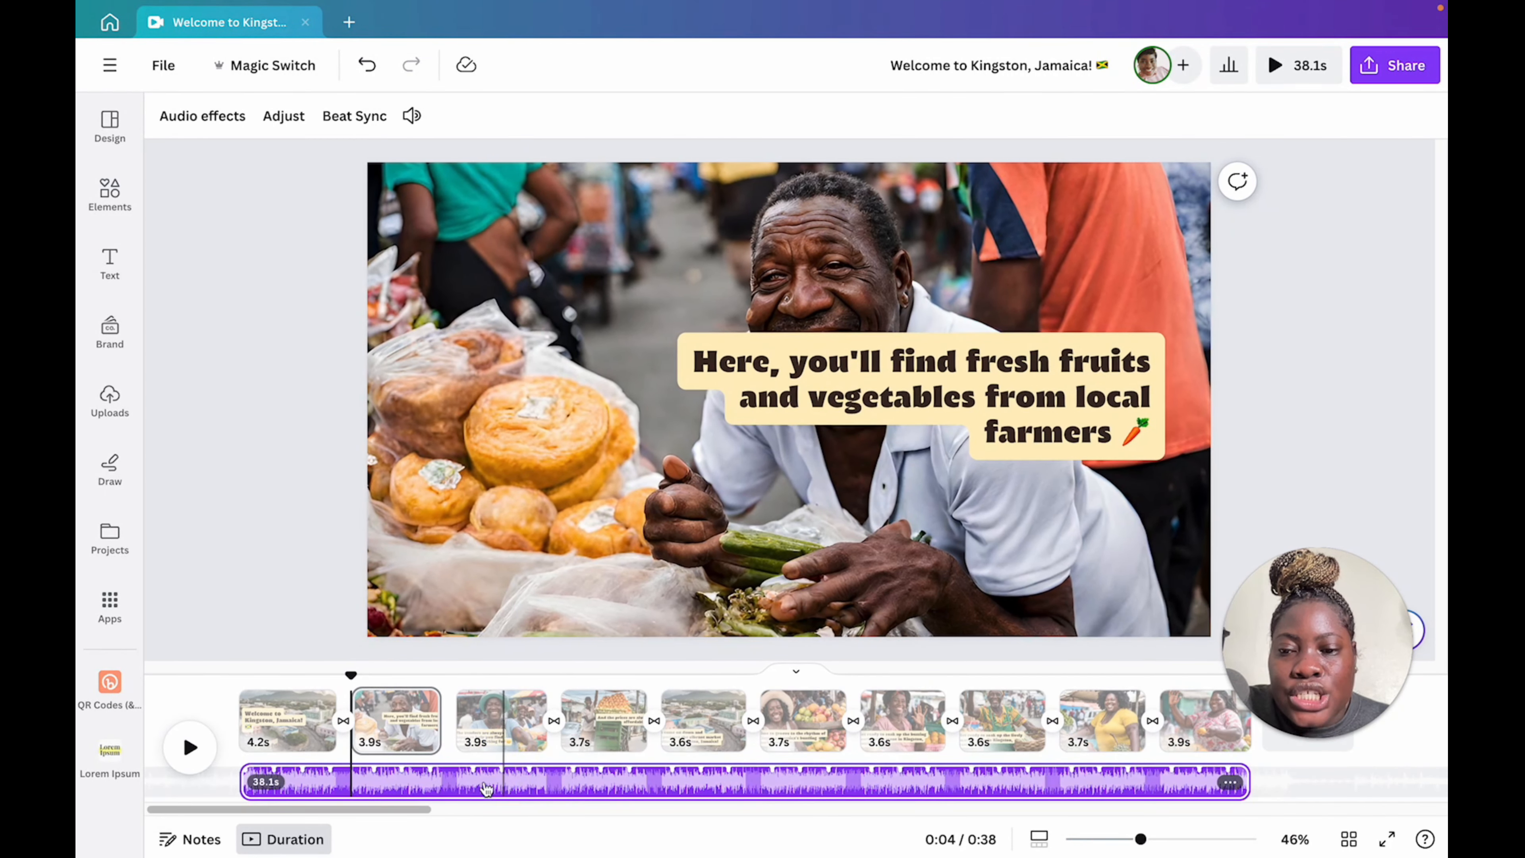
pyautogui.click(402, 791)
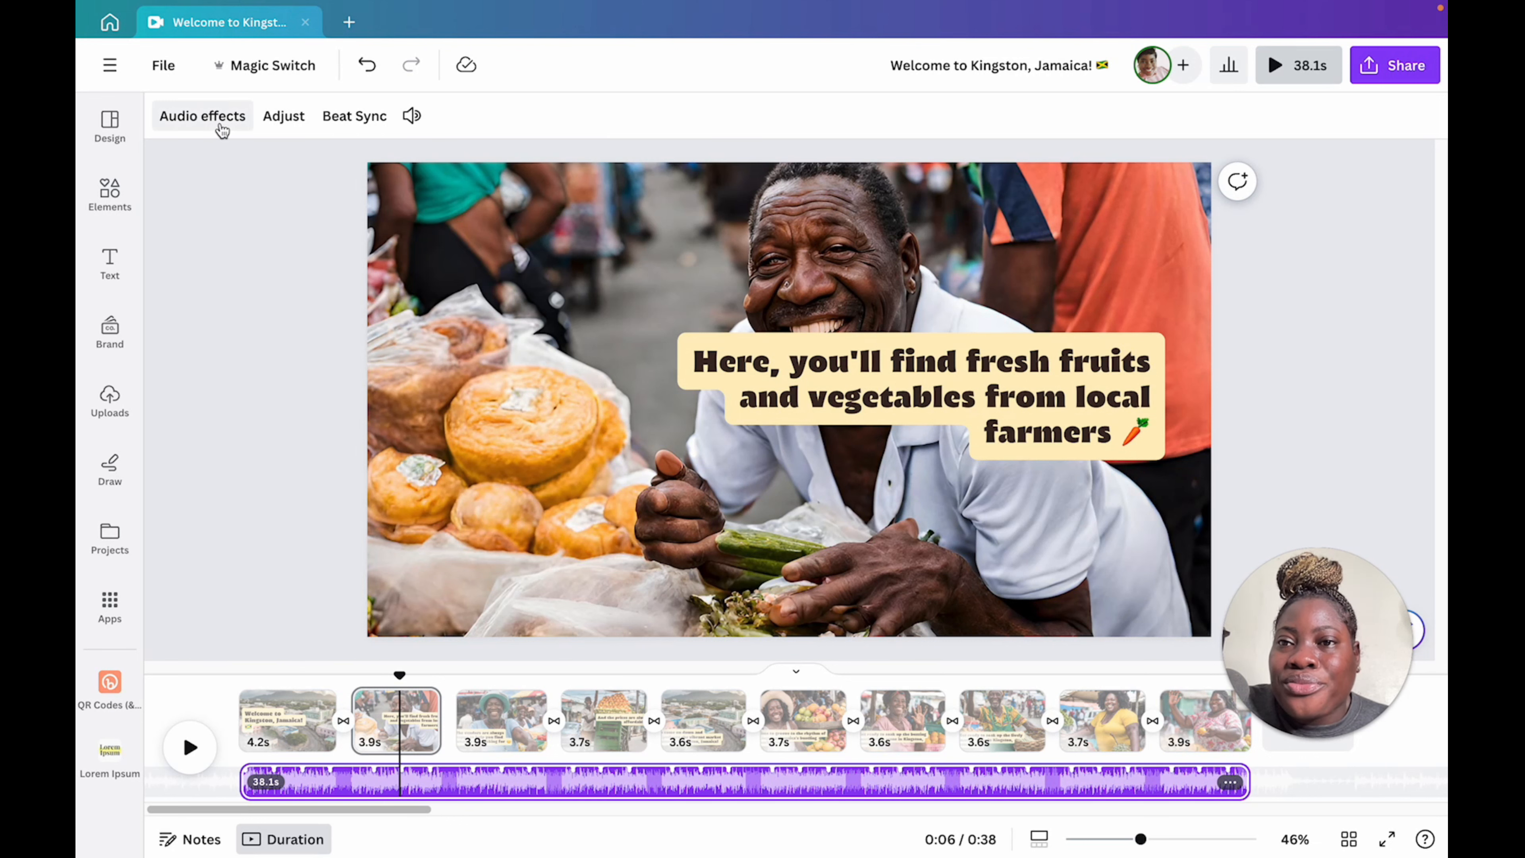
pyautogui.click(333, 117)
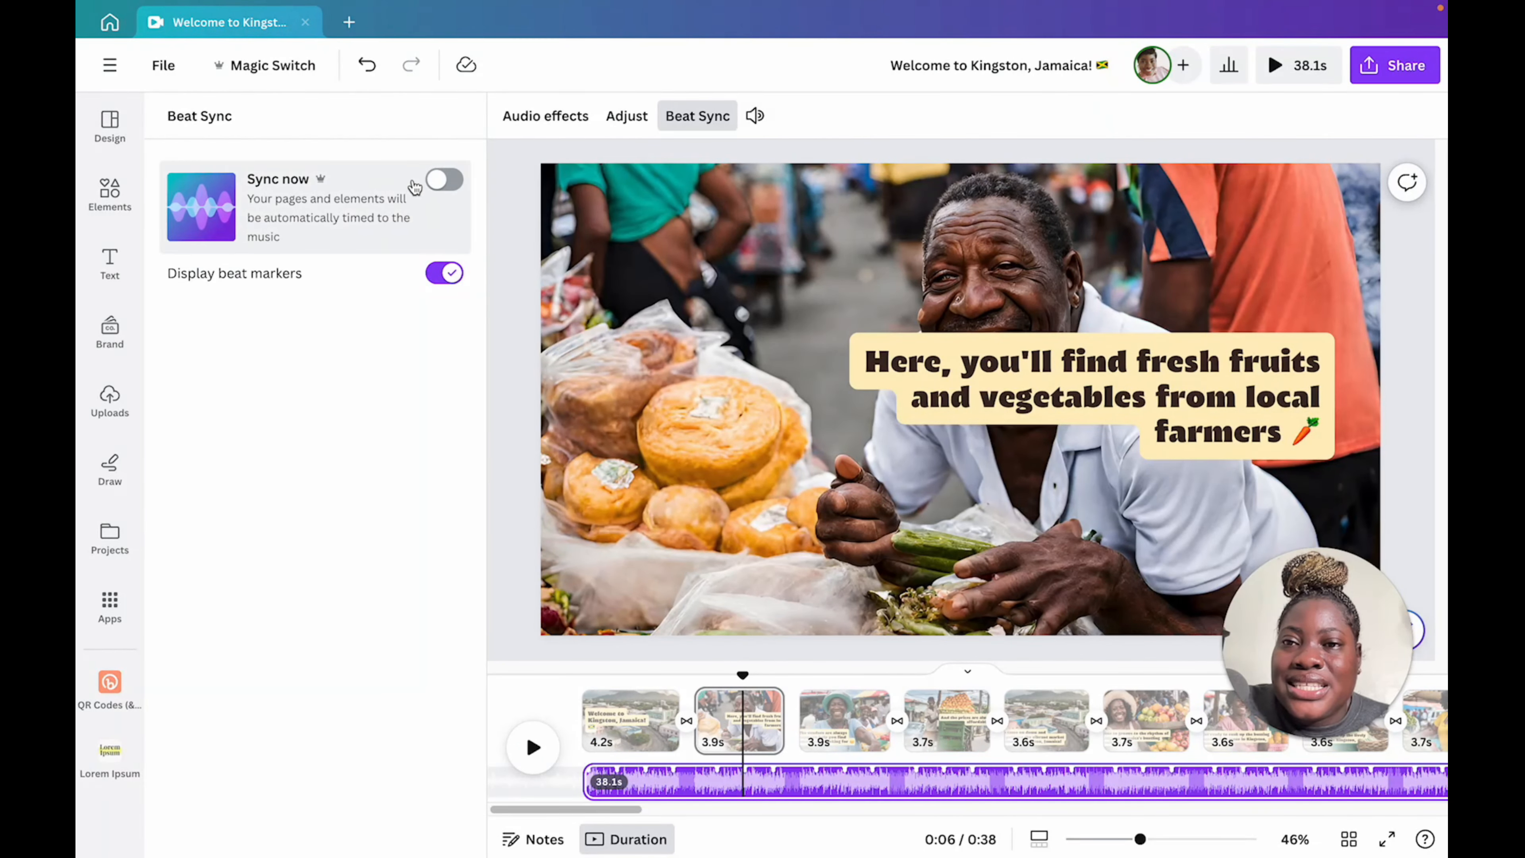
pyautogui.click(447, 183)
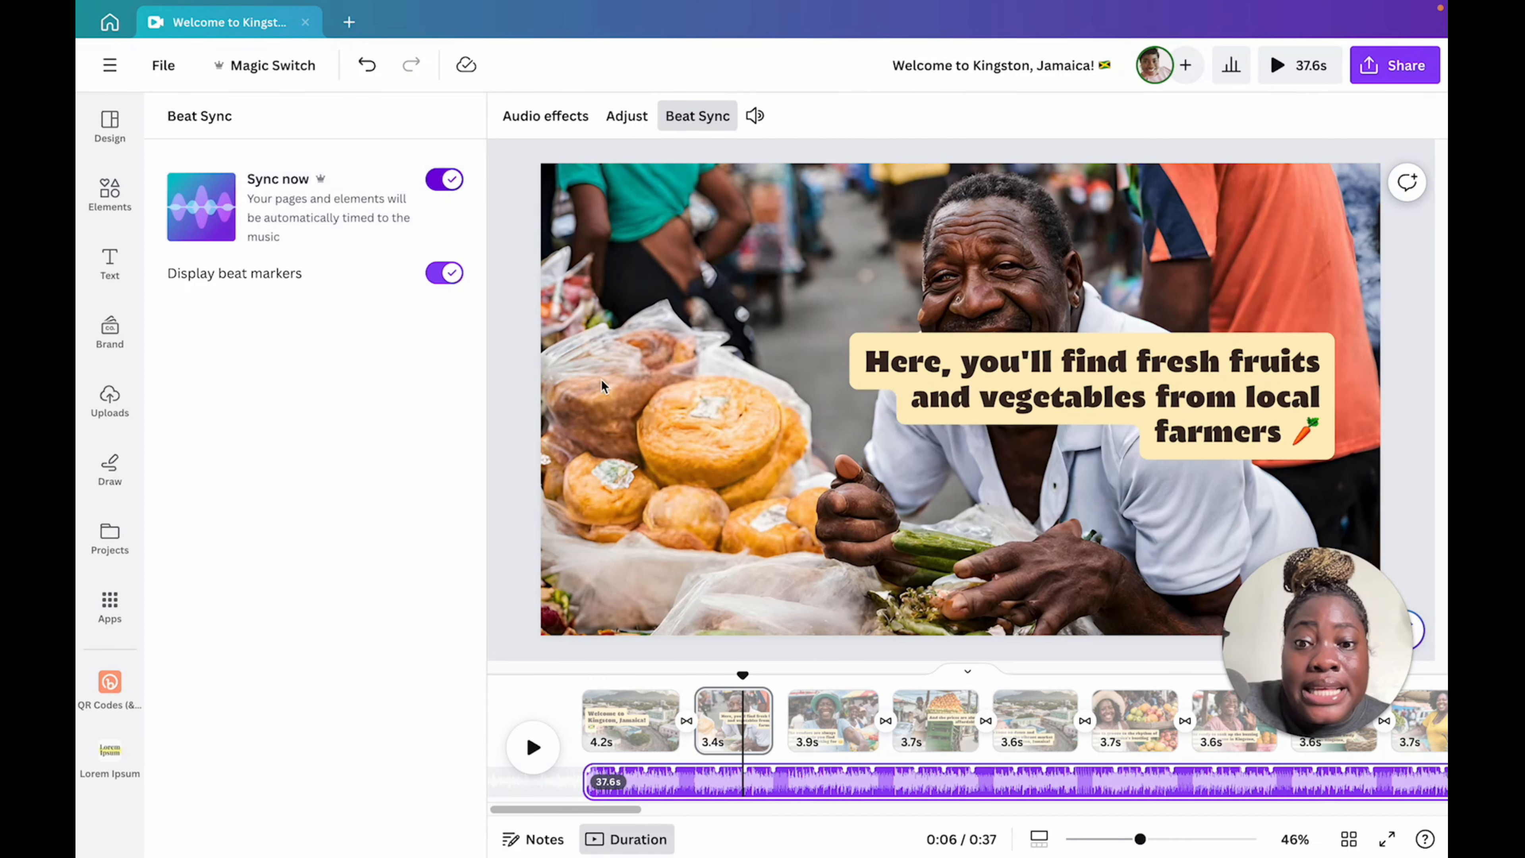
# Step: Play the video from the beginning through the third page to check the page timing against the music
pyautogui.moveTo(742, 675); pyautogui.dragTo(512, 674)
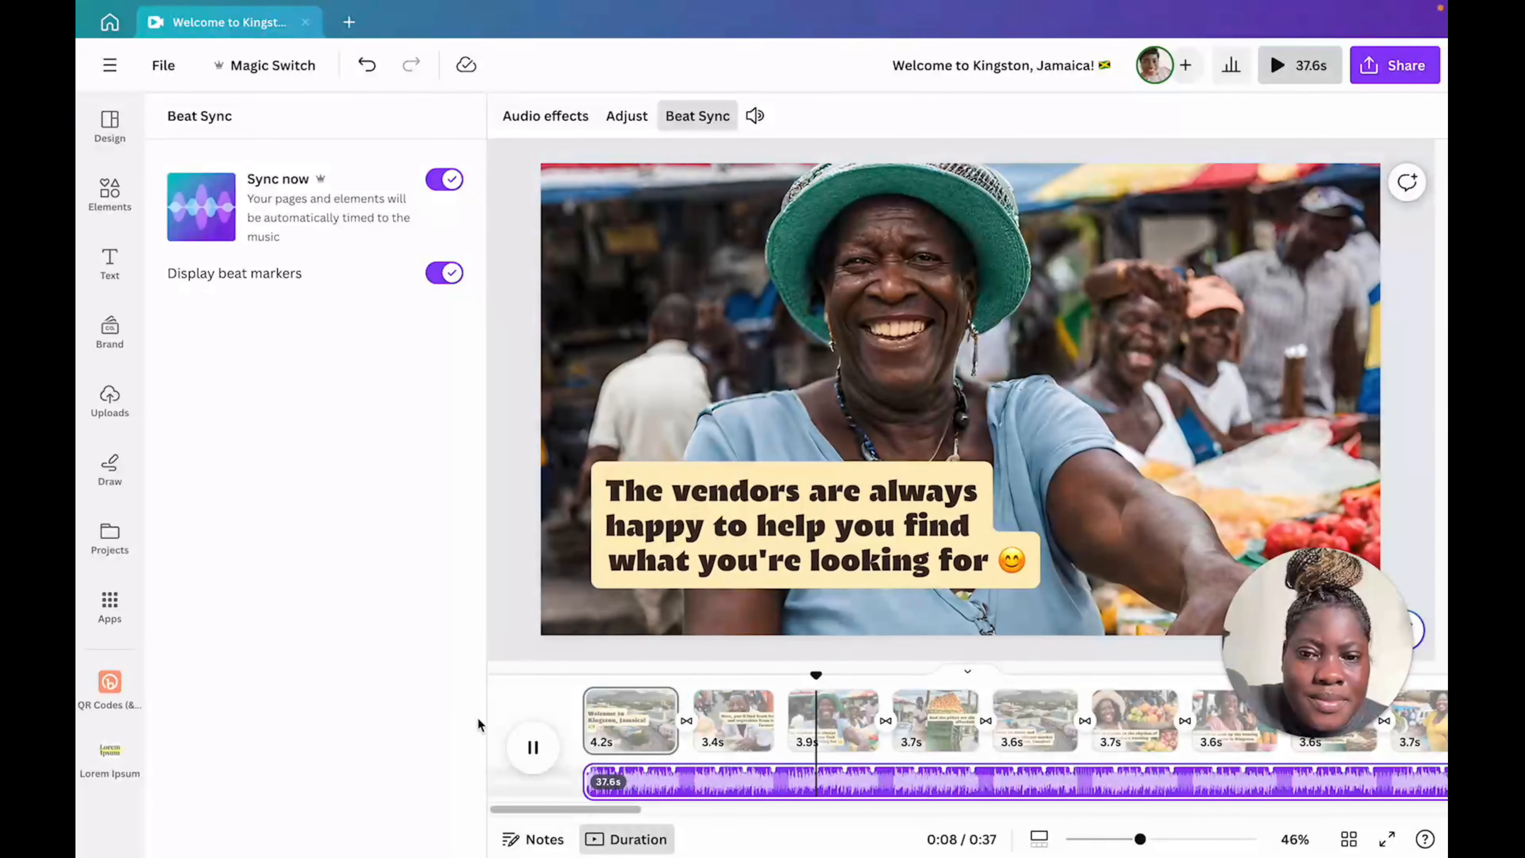
pyautogui.click(521, 762)
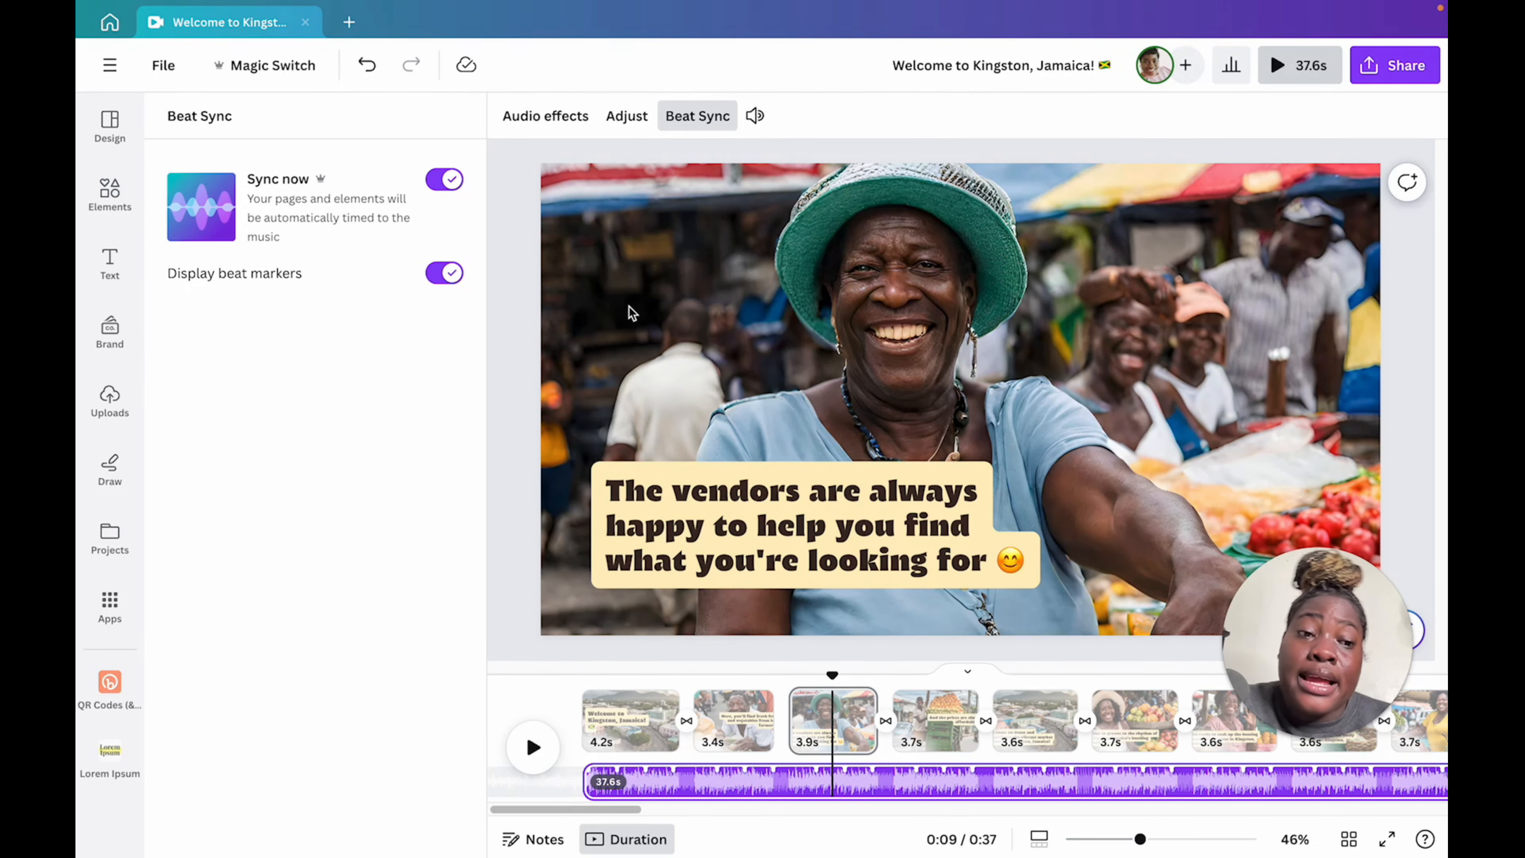
pyautogui.click(505, 388)
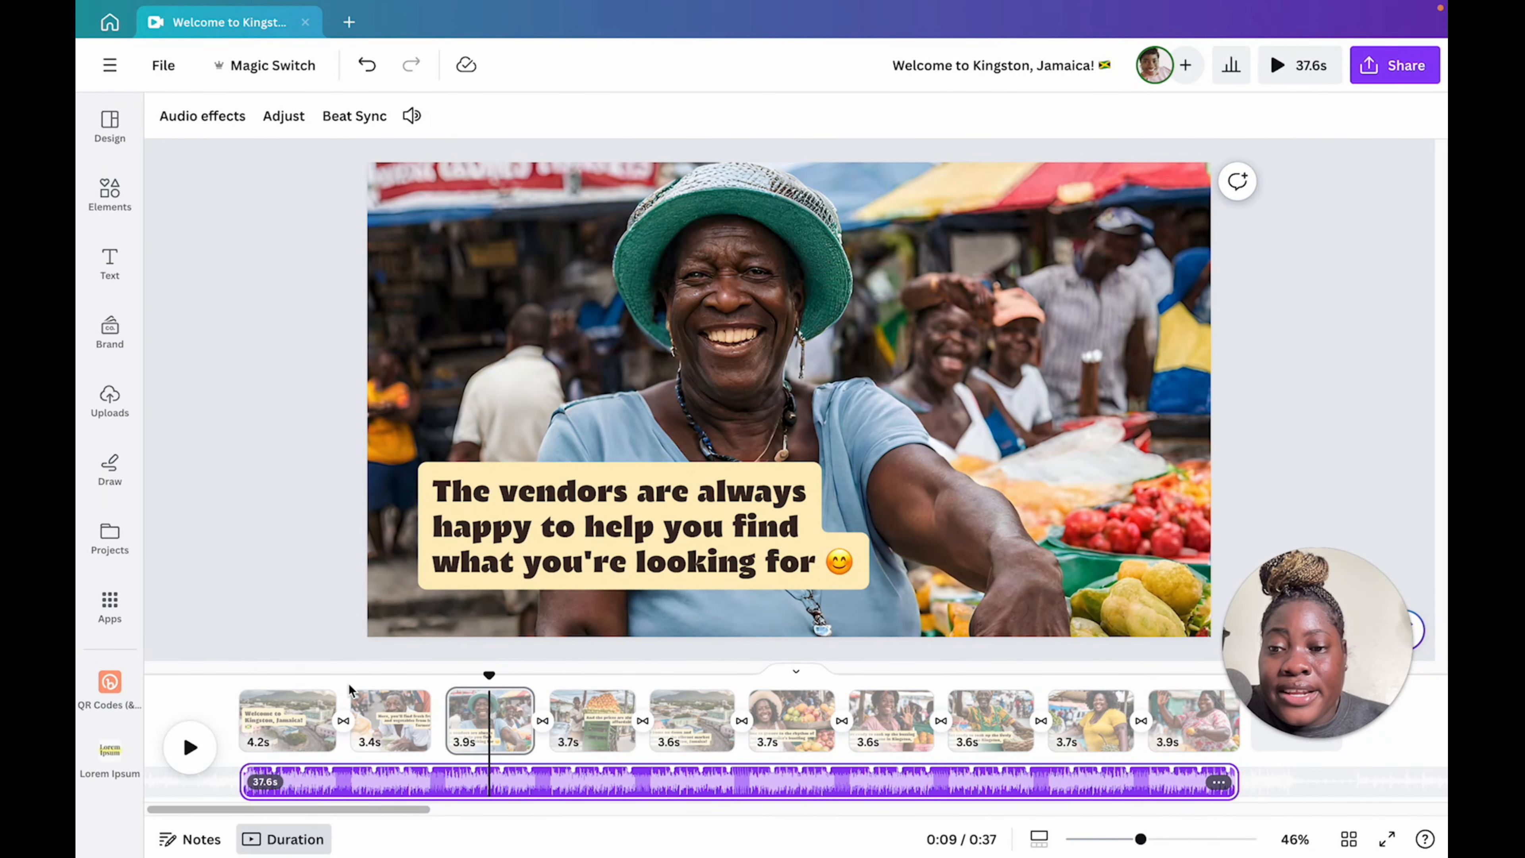
# Step: Trim the first six pages to 1.9, 2.0, 1.8, 1.8, 2.4 and 1.9 seconds respectively in the timeline
pyautogui.moveTo(334, 715); pyautogui.dragTo(283, 705)
pyautogui.moveTo(398, 704); pyautogui.dragTo(438, 698)
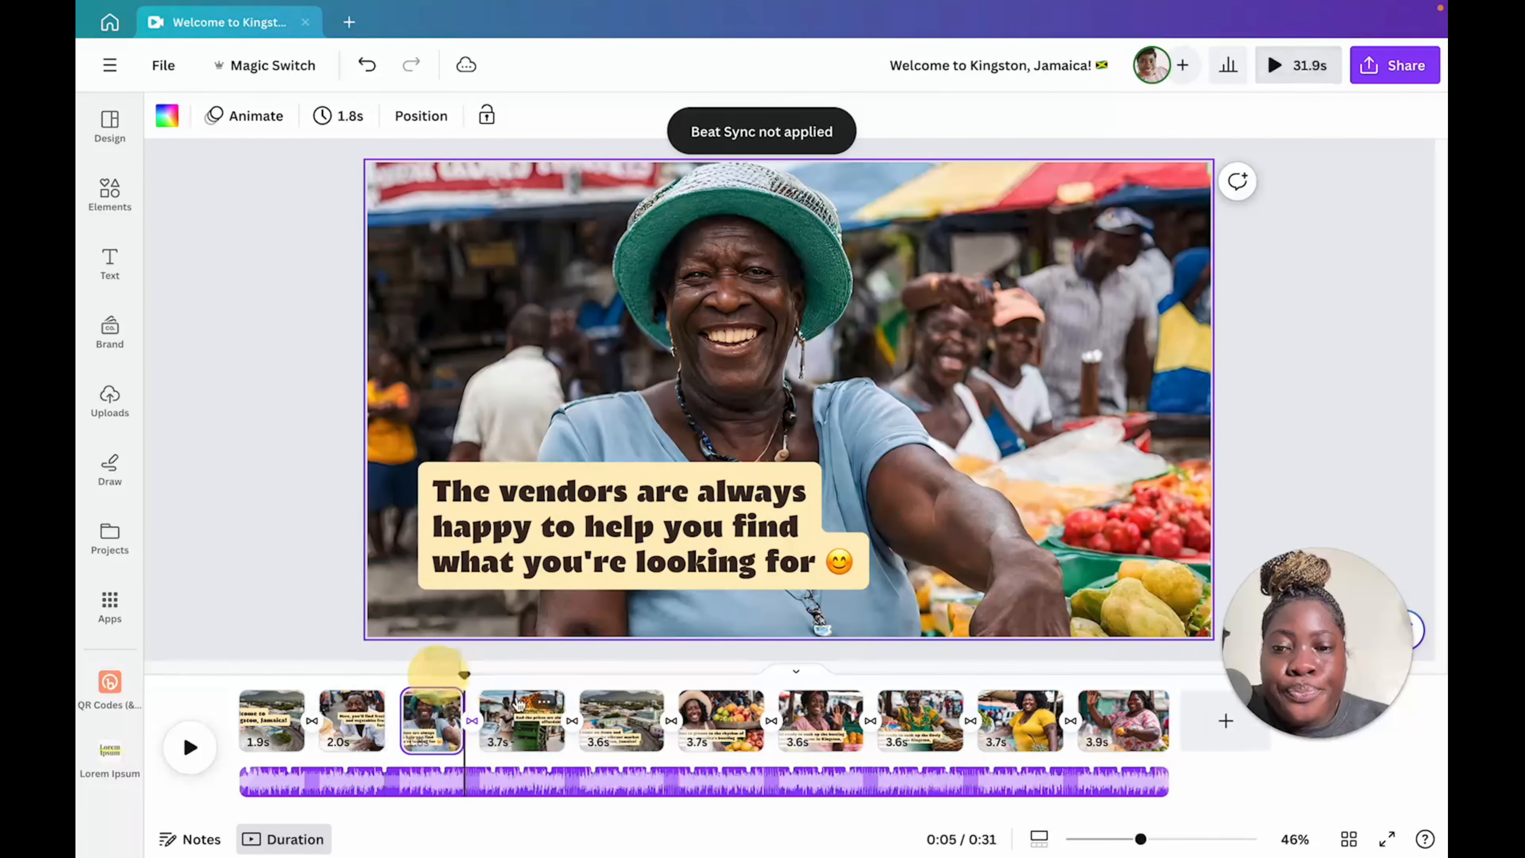
pyautogui.moveTo(559, 697); pyautogui.dragTo(523, 695)
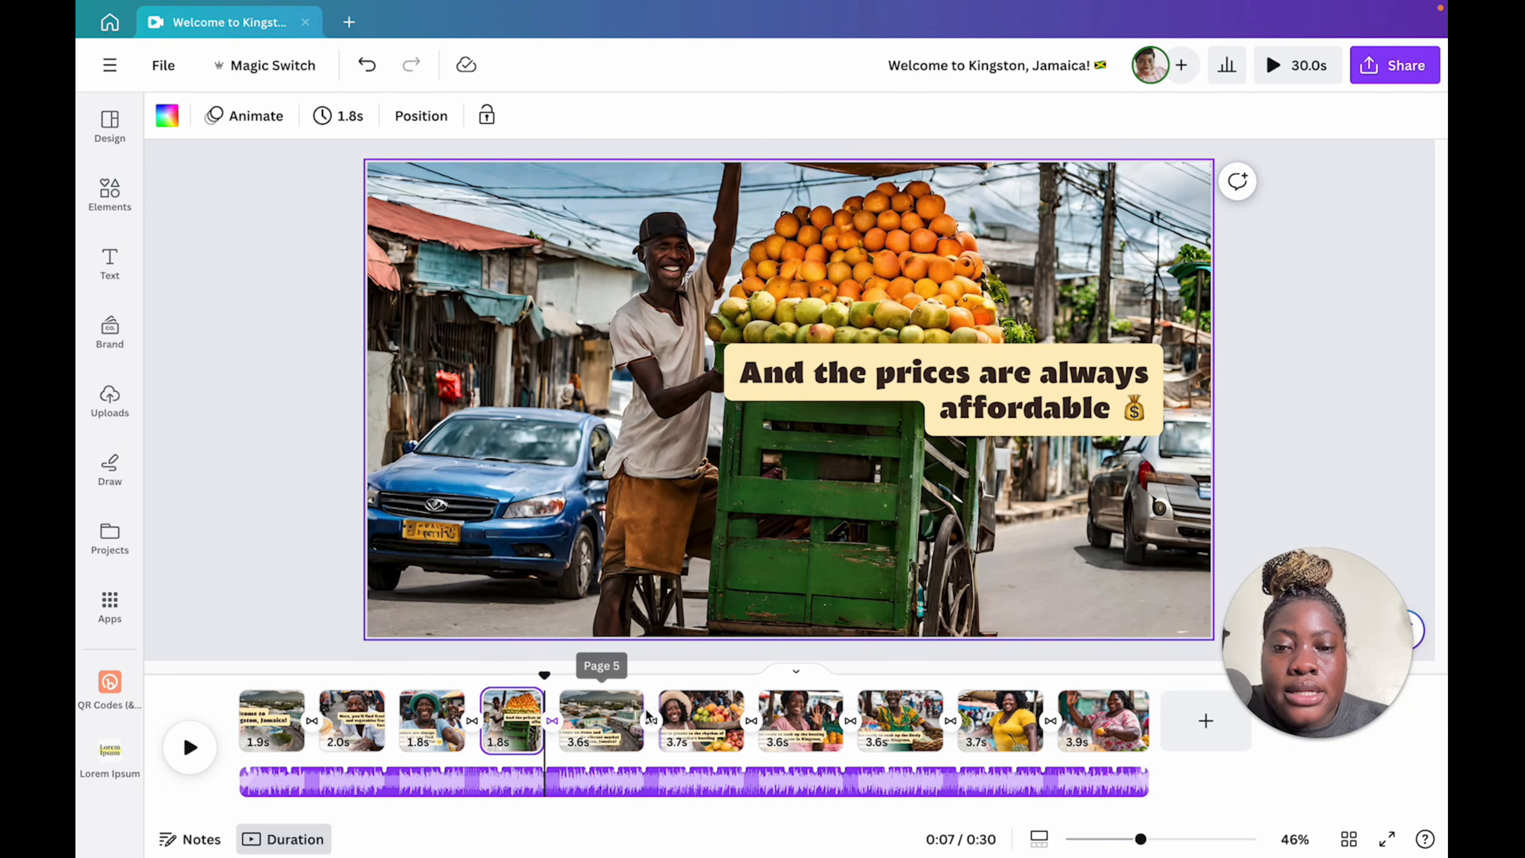
pyautogui.moveTo(646, 708); pyautogui.dragTo(623, 702)
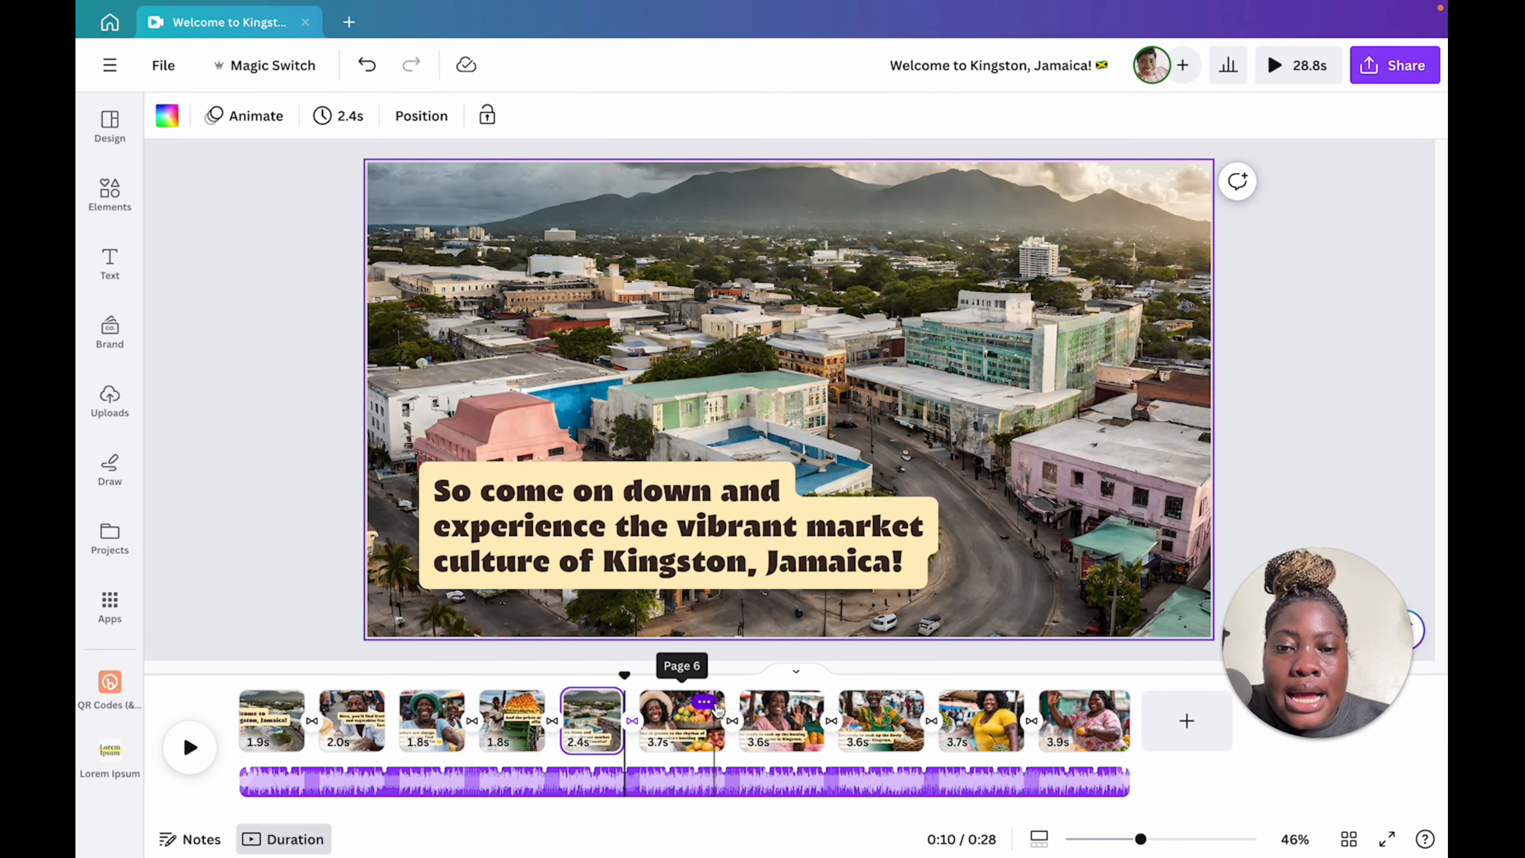
pyautogui.moveTo(723, 703); pyautogui.dragTo(704, 702)
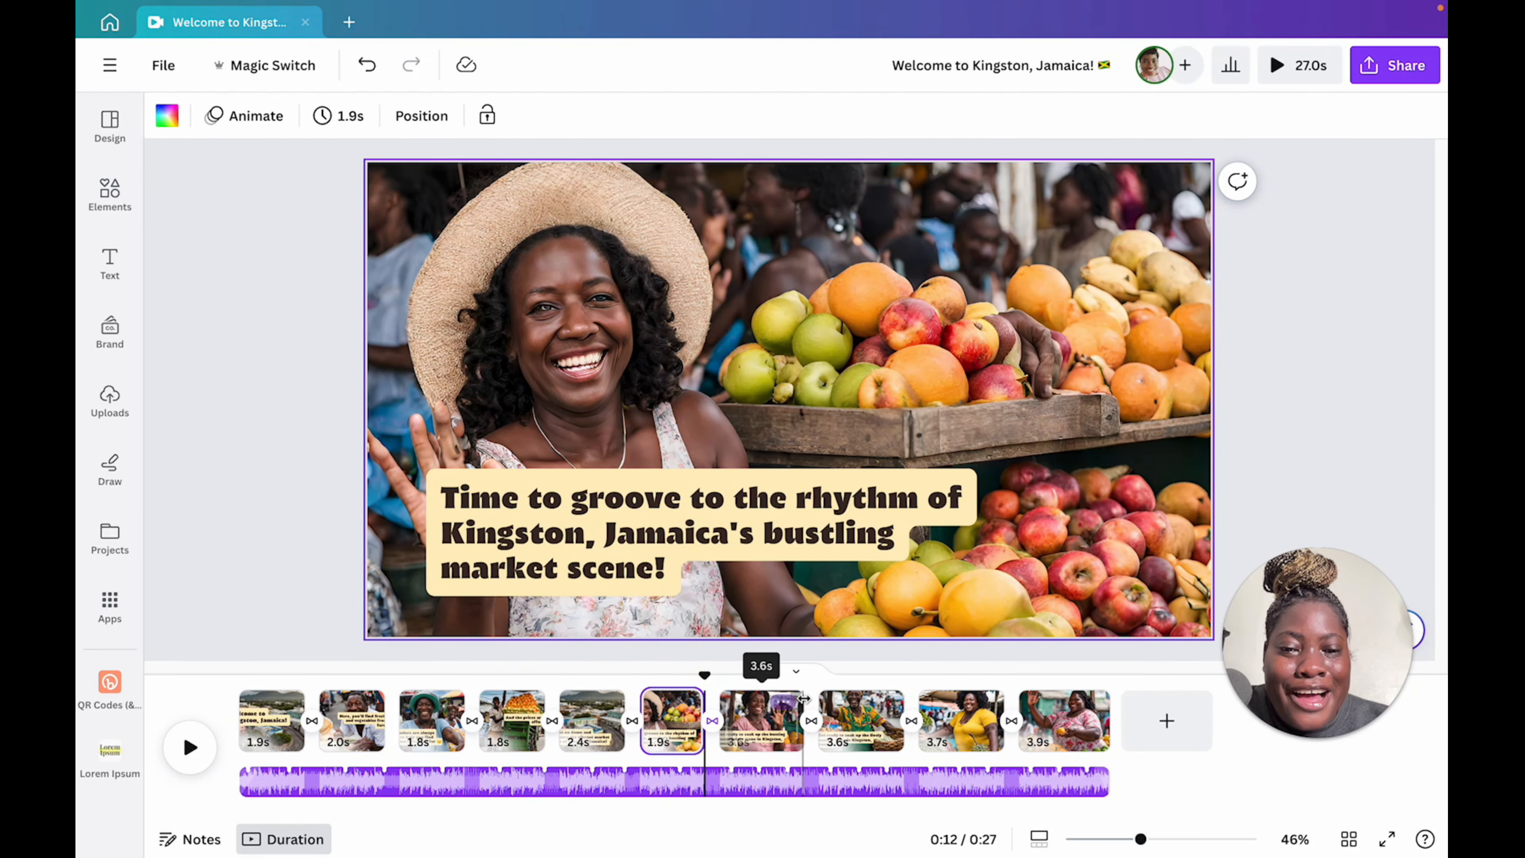
# Step: Shorten the seventh to tenth pages to 1.7, 1.2, 1.8 and 1.5 seconds respectively
pyautogui.moveTo(803, 701); pyautogui.dragTo(783, 702)
pyautogui.moveTo(878, 697); pyautogui.dragTo(865, 700)
pyautogui.moveTo(961, 697); pyautogui.dragTo(944, 699)
pyautogui.moveTo(1050, 704); pyautogui.dragTo(1025, 704)
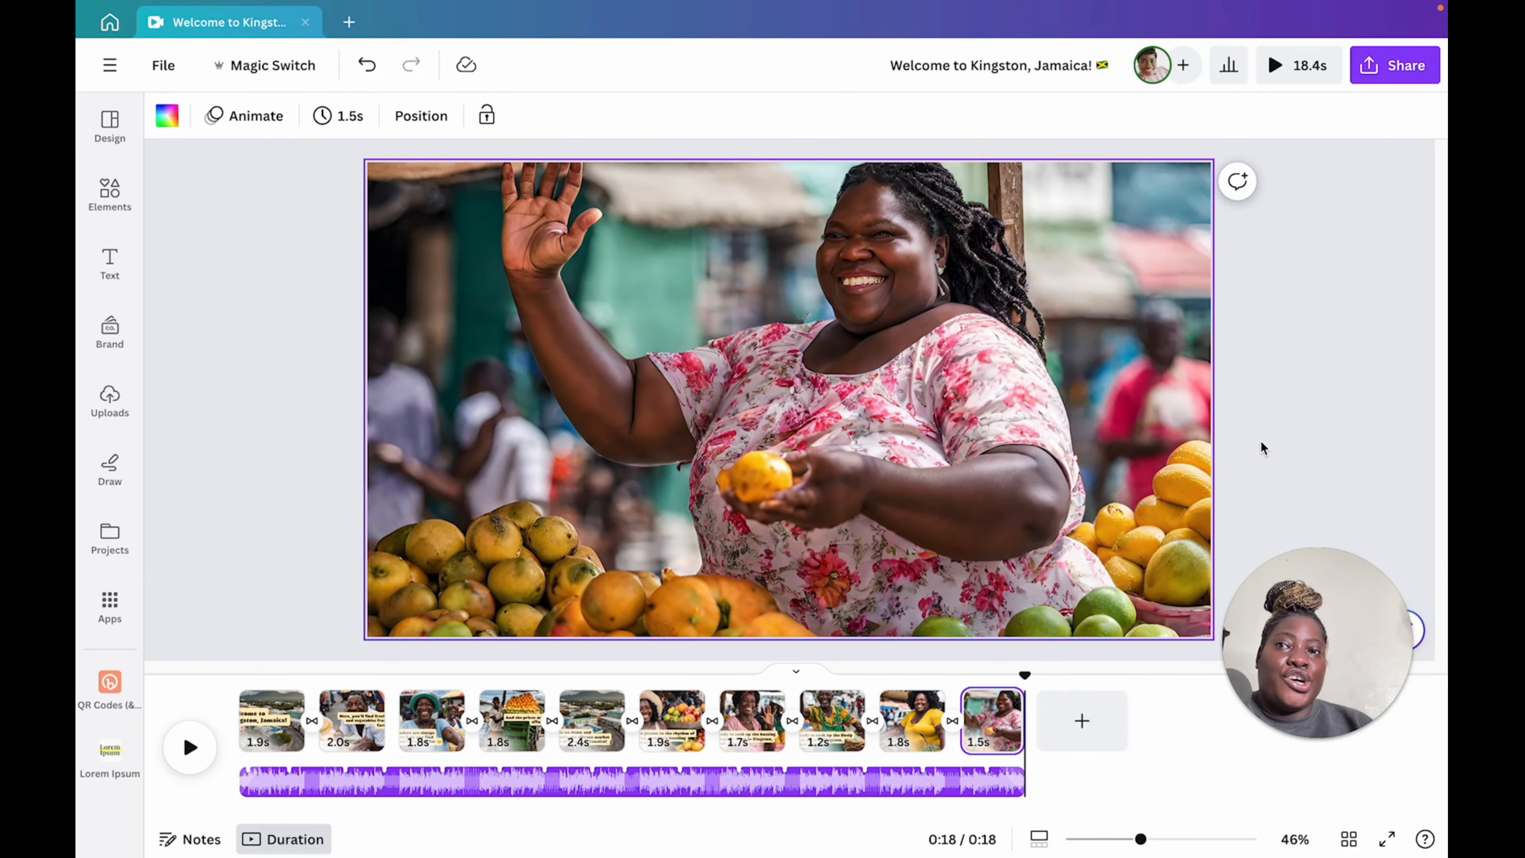
# Step: Examine the music track's fade-in and fade-out effects and its audio adjustment mode
pyautogui.click(451, 782)
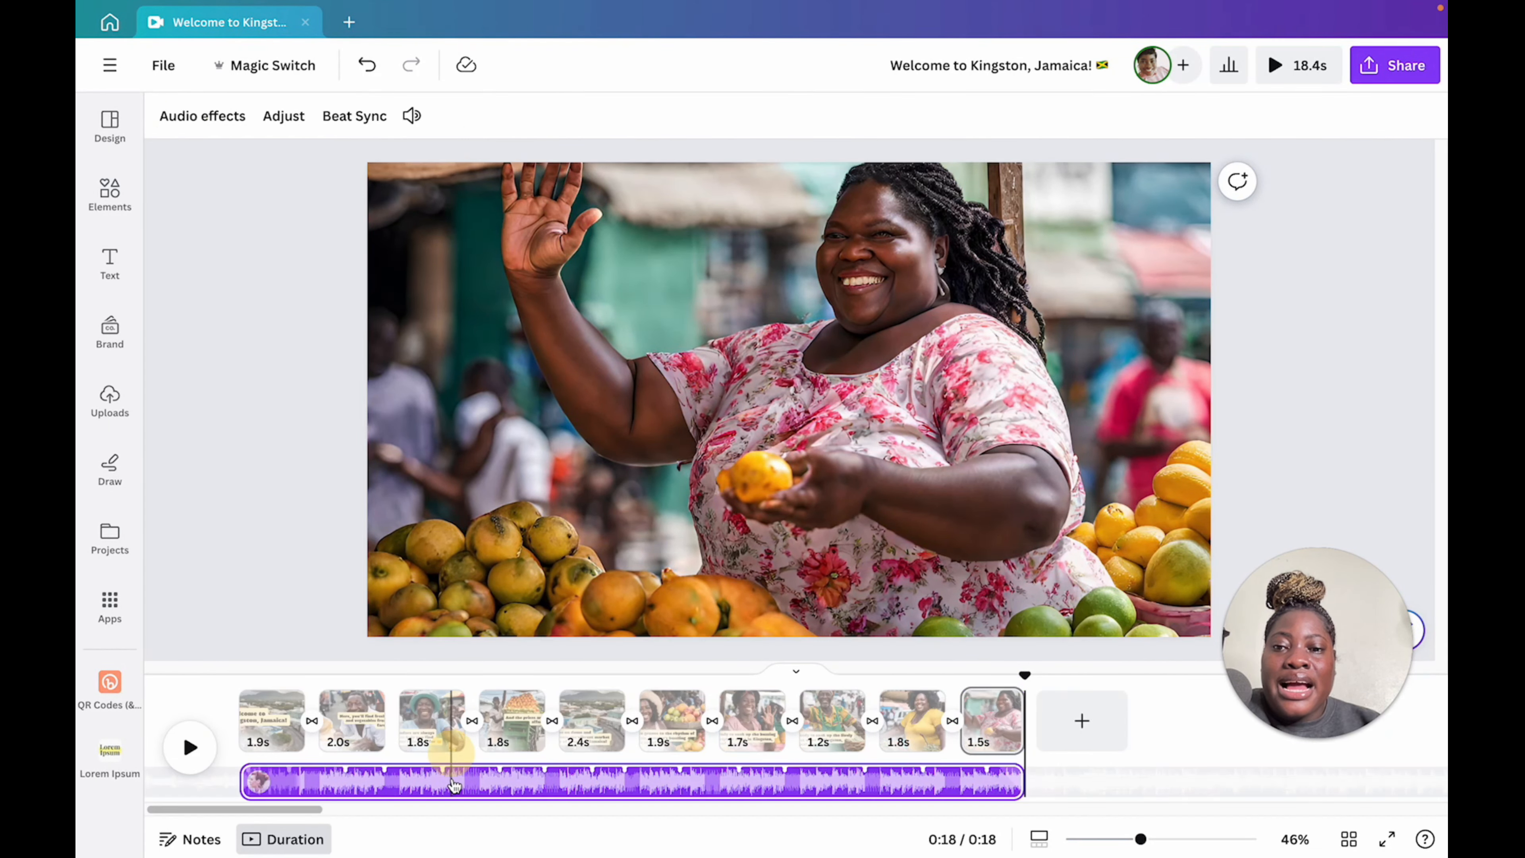
pyautogui.click(501, 780)
pyautogui.click(210, 117)
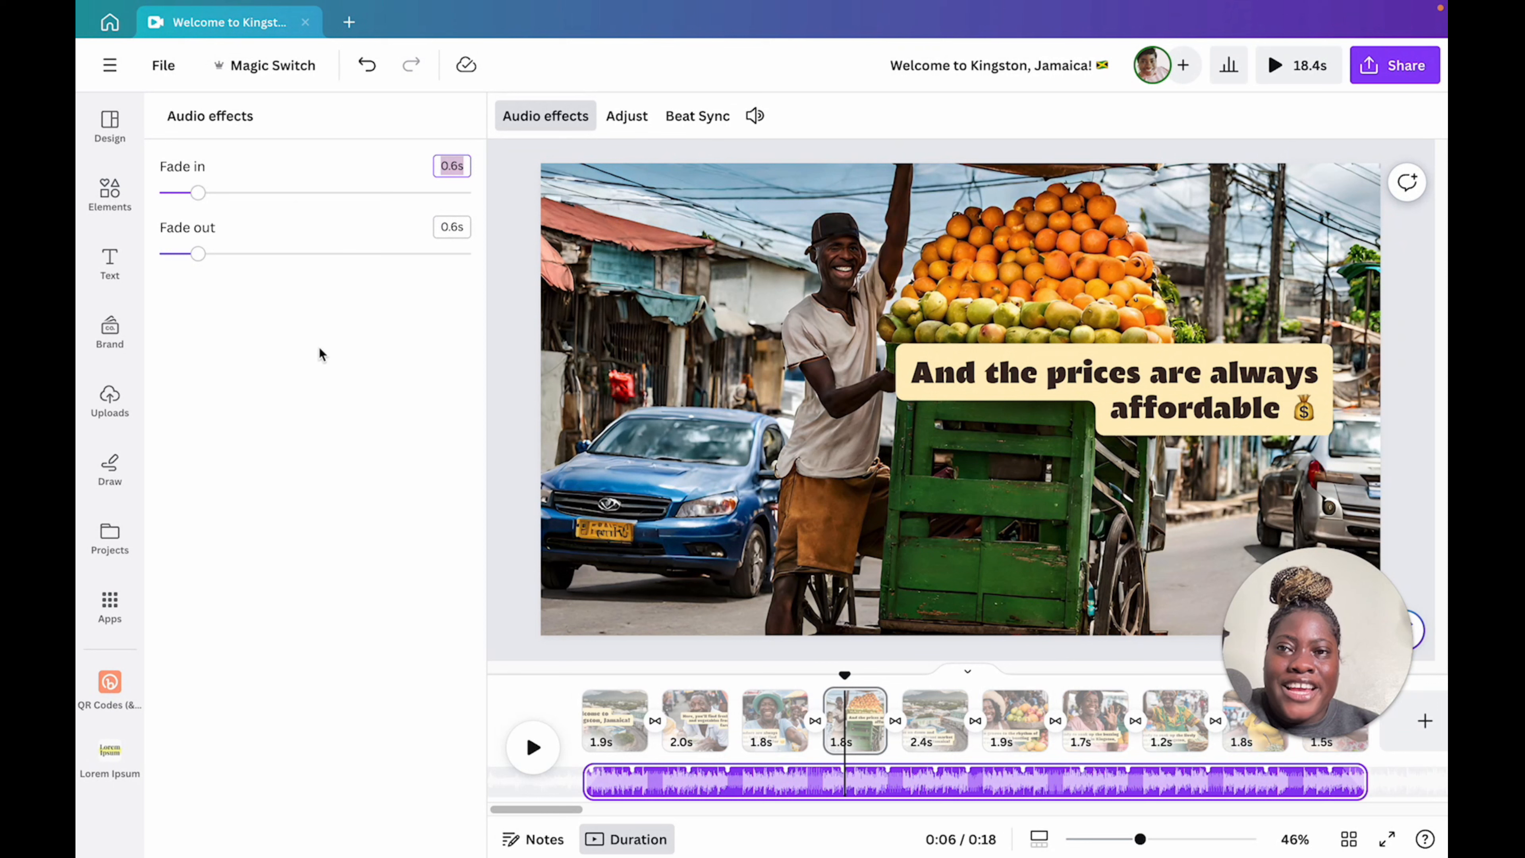
pyautogui.click(613, 128)
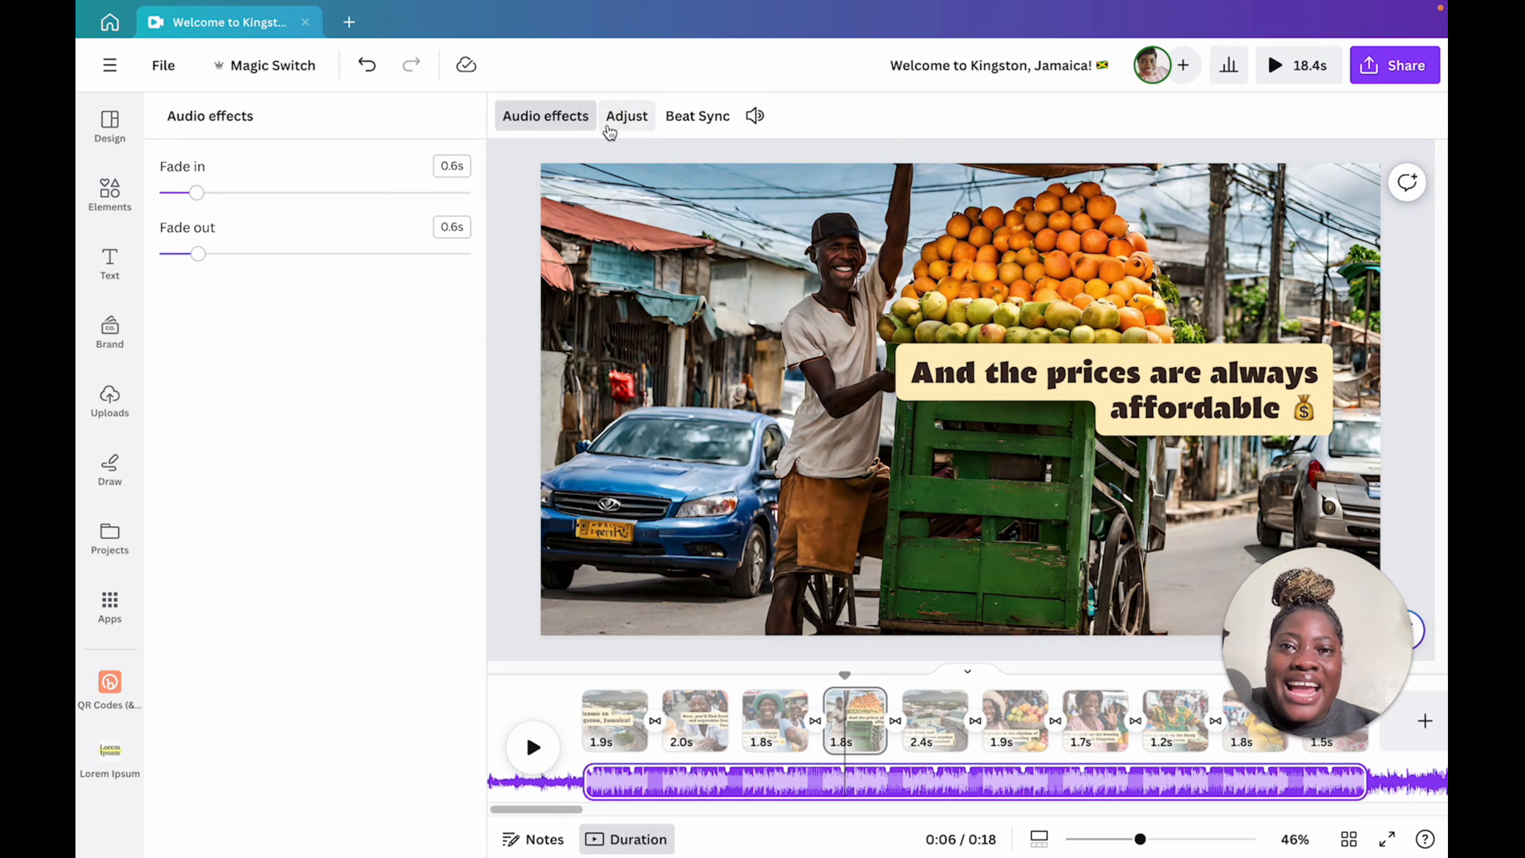
pyautogui.click(626, 120)
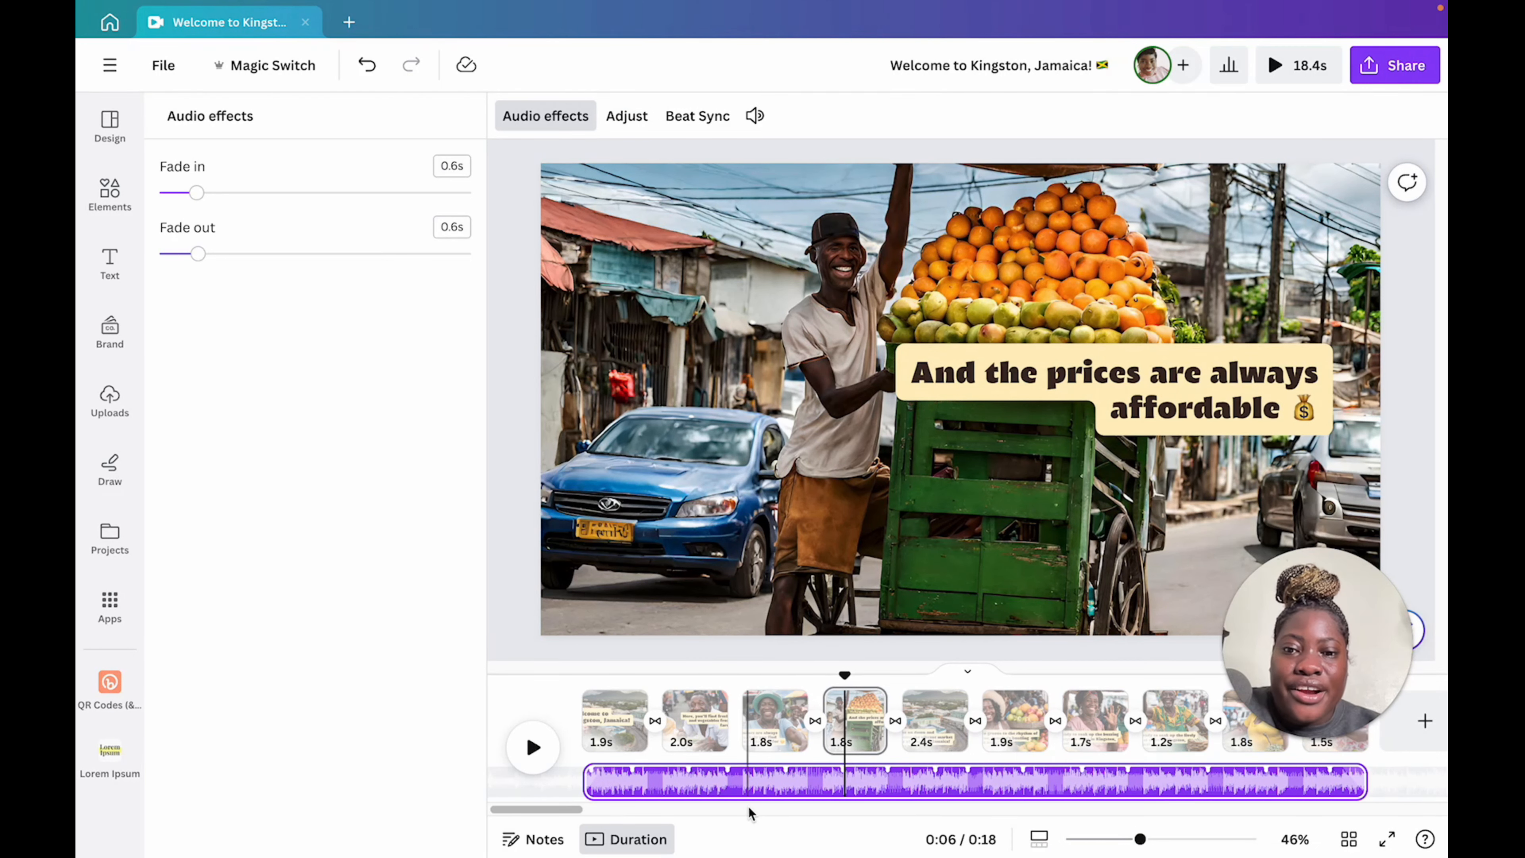
pyautogui.click(514, 425)
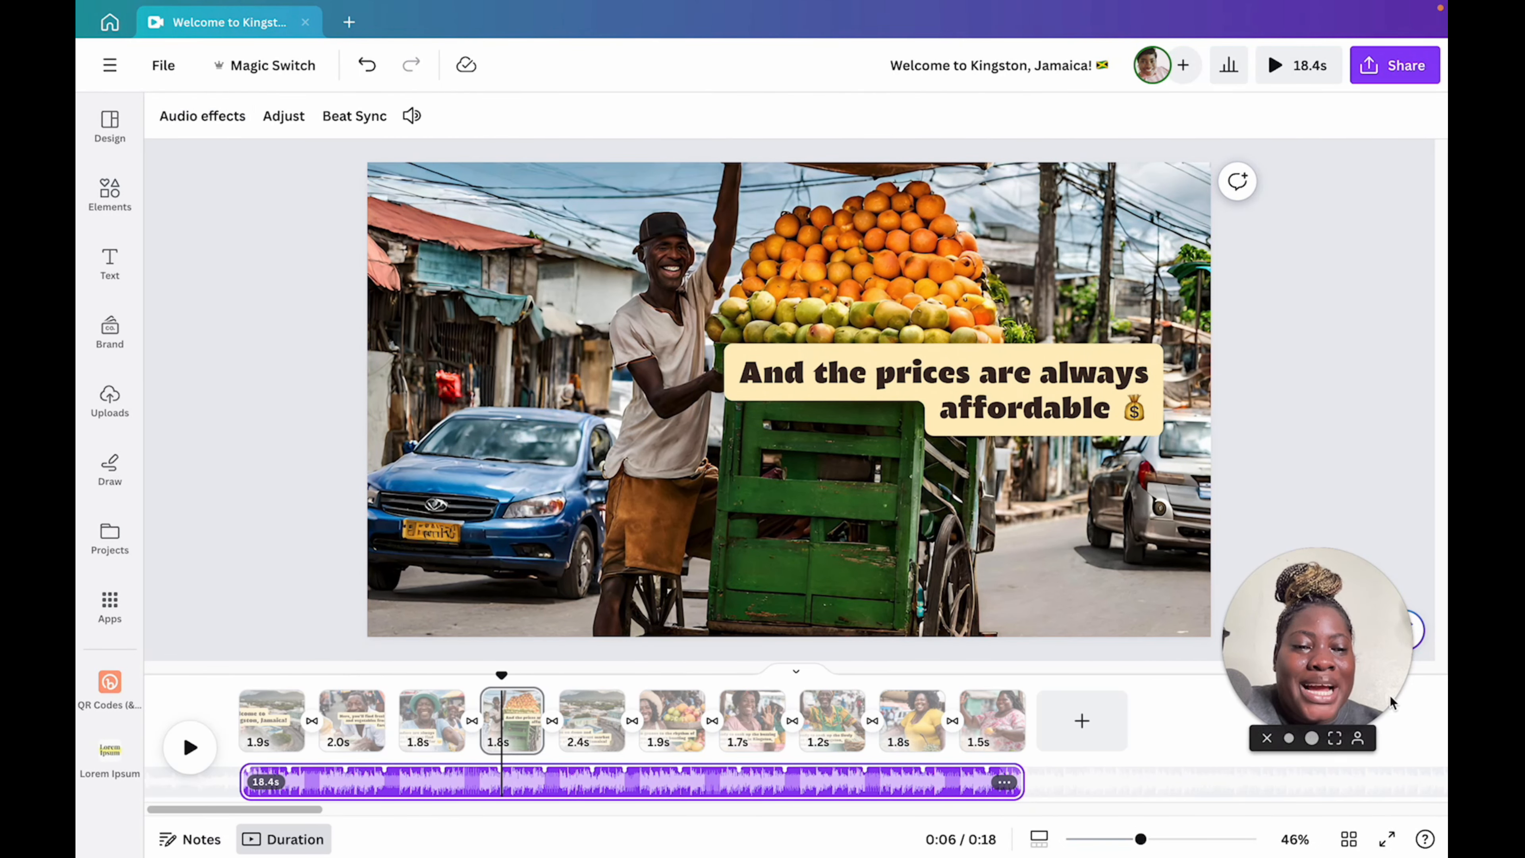